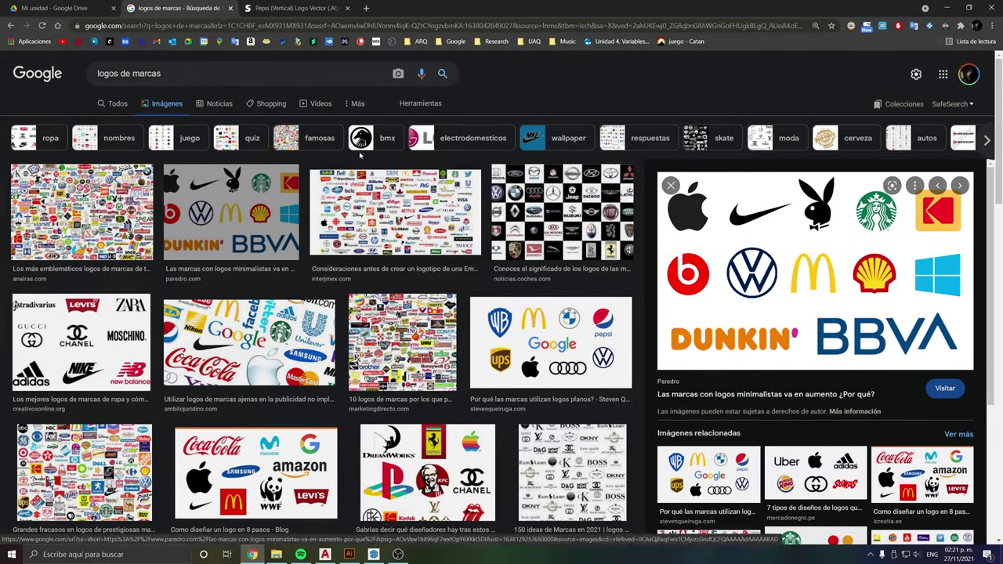
Preview the flat brand-logos image showing WB, McDonald's, Google and Pepsi.
click(551, 342)
scroll(729, 174, down, 1)
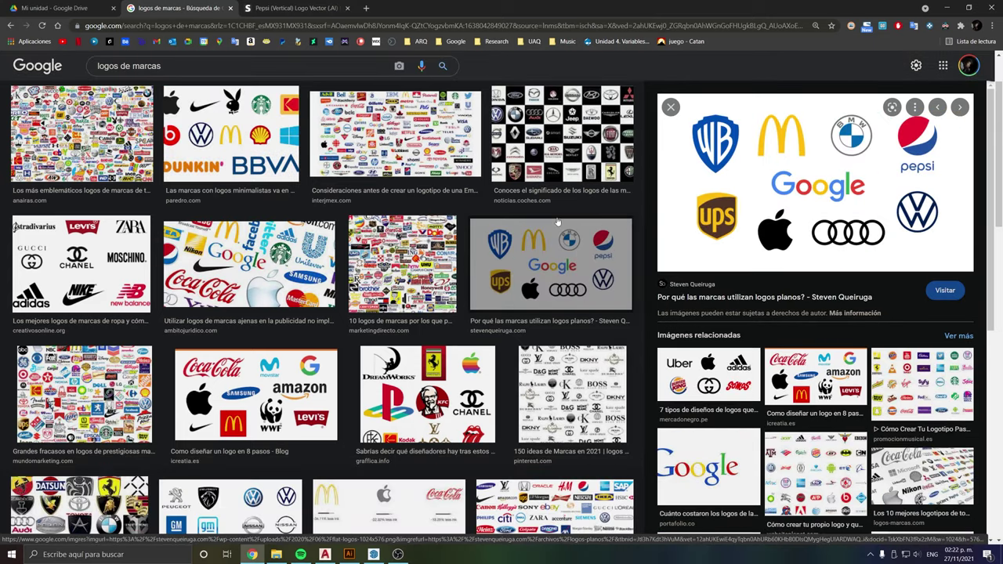
mouse_move(815, 182)
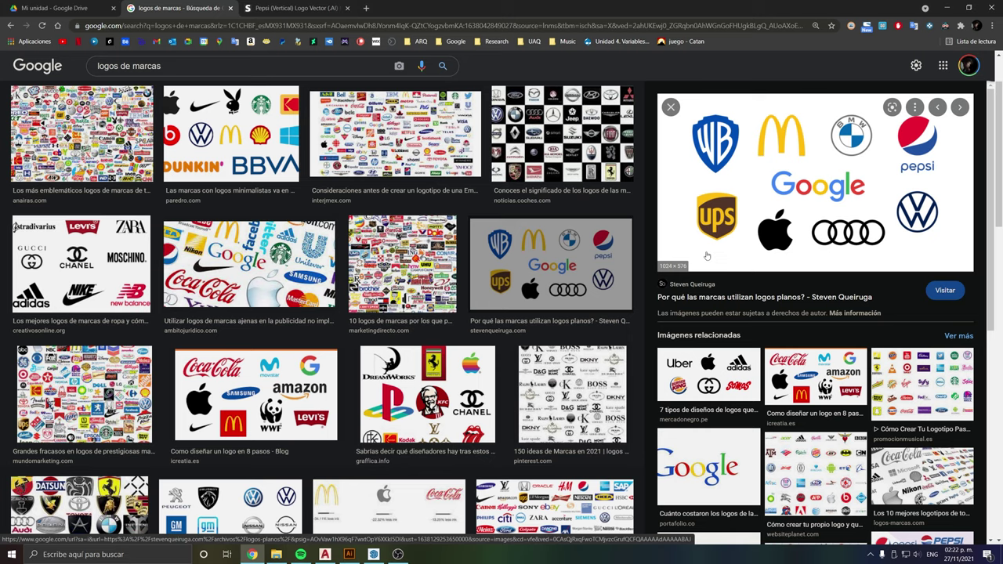
Download the Pepsi (Vertical) vector logo zip from seeklogo.
click(290, 8)
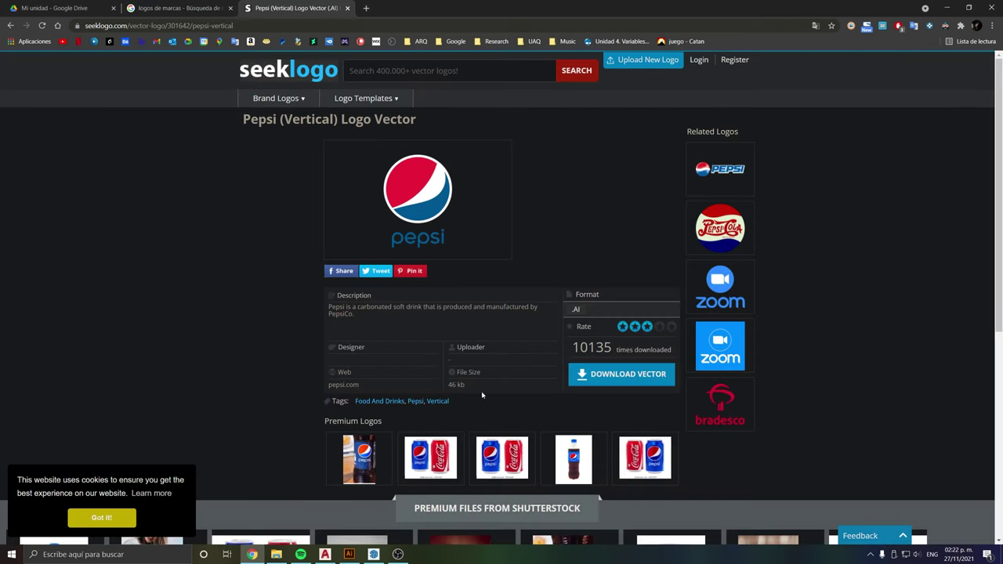
click(625, 376)
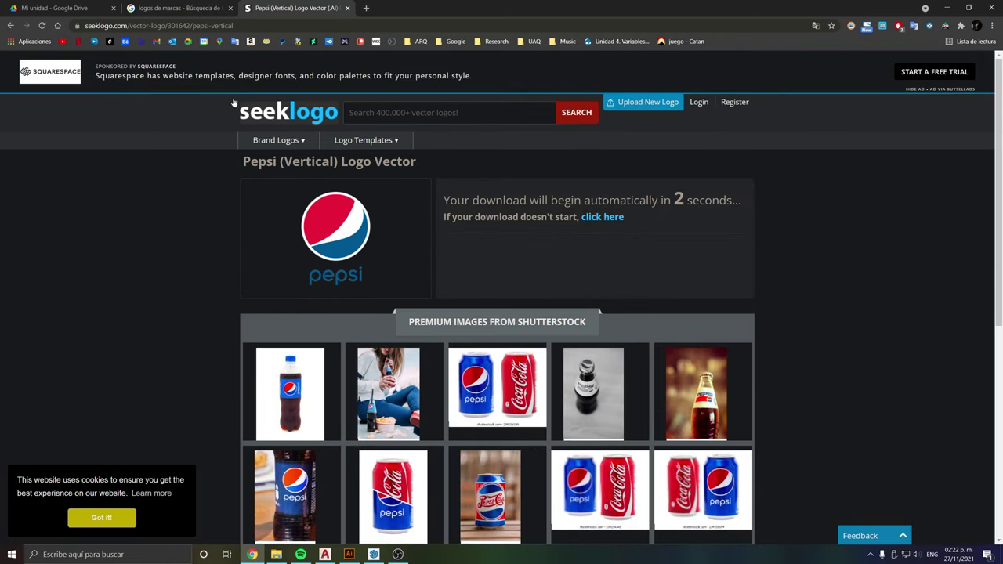
click(178, 7)
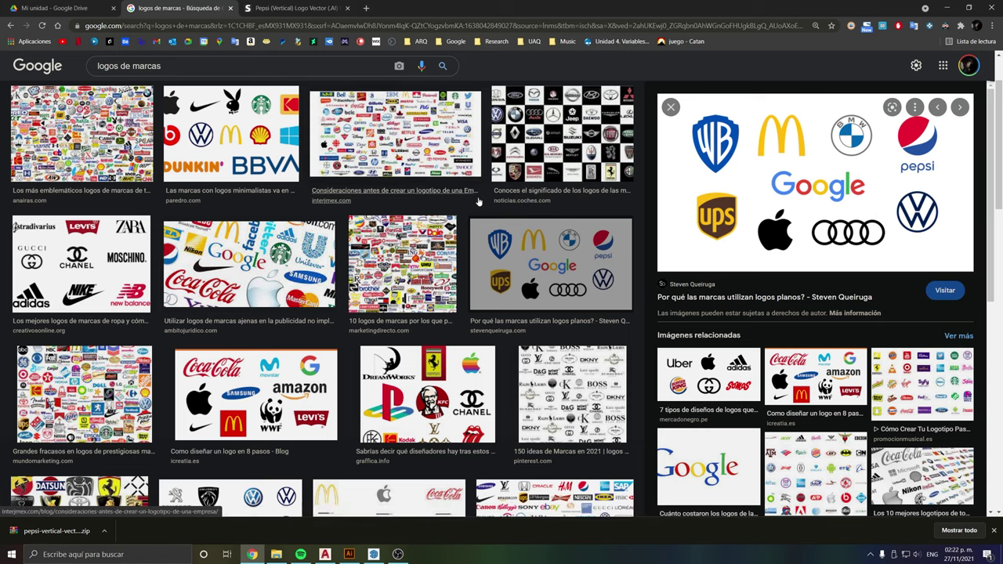
click(305, 8)
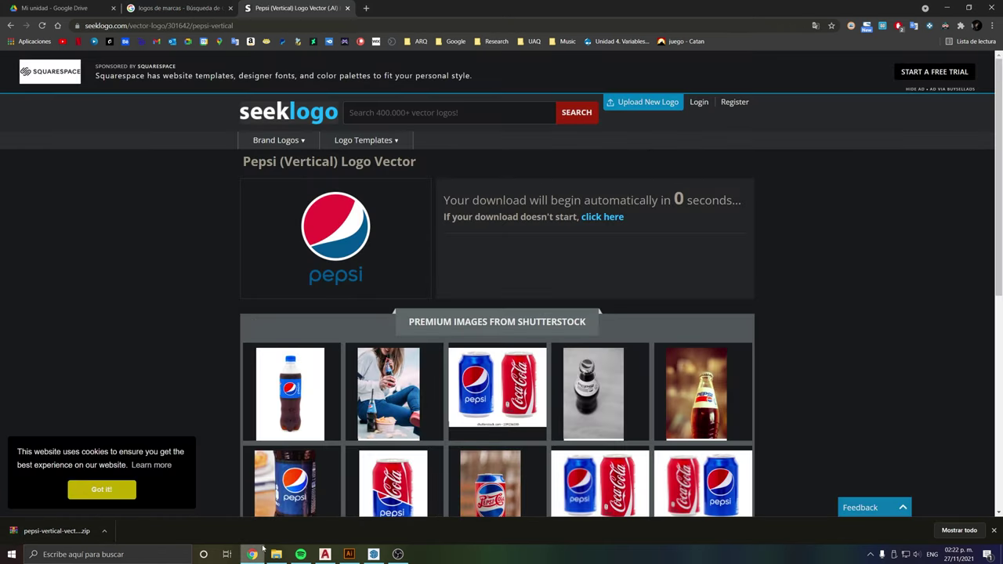
Back in the image results, bring up the options for the large Pepsi PNG.
key(ctrl+shift+Tab)
scroll(262, 318, up, 1)
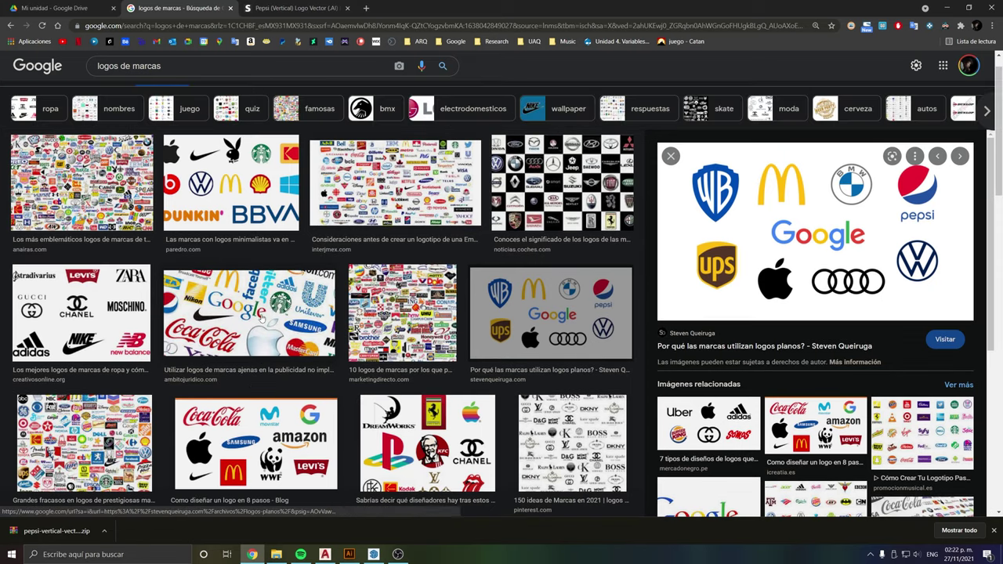
scroll(263, 317, up, 1)
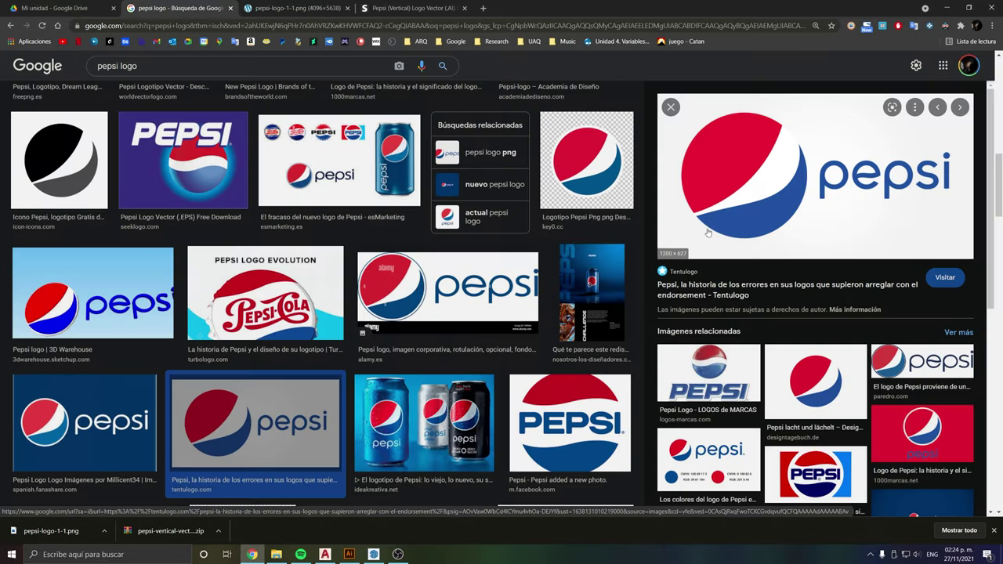
right_click(721, 208)
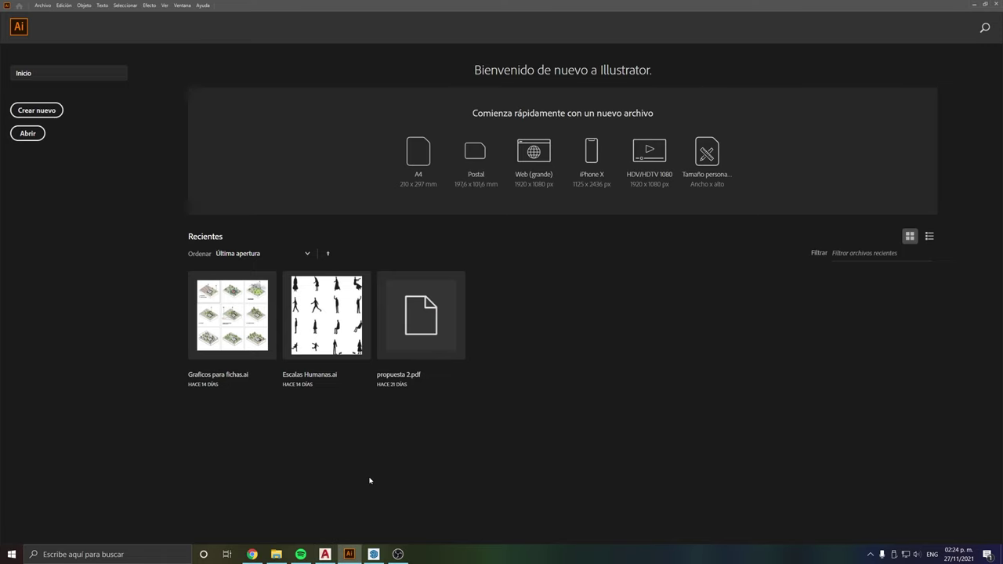
Open pepsi-vertical-seeklogo.com.ai from the Descargas folder into Illustrator.
click(326, 554)
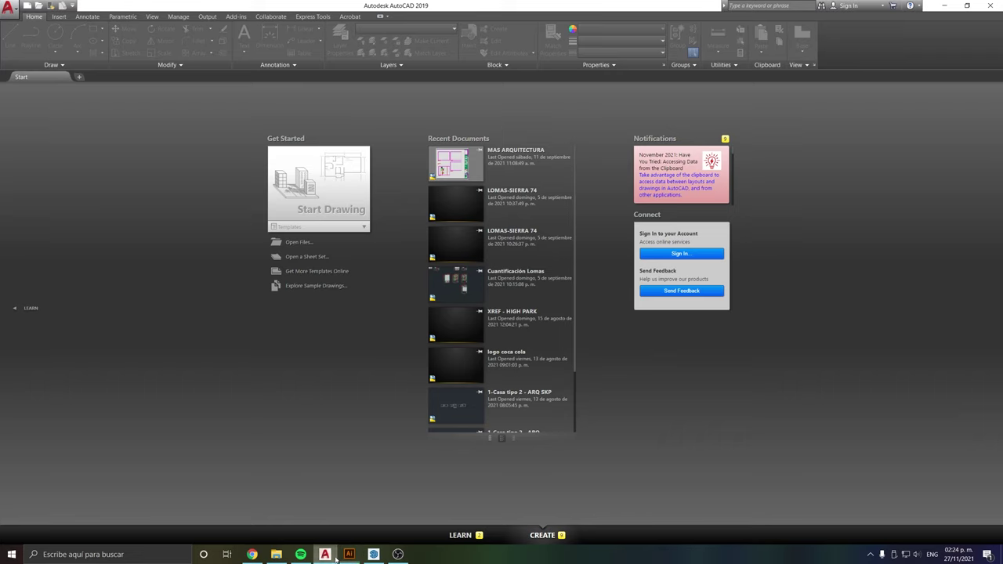
click(373, 554)
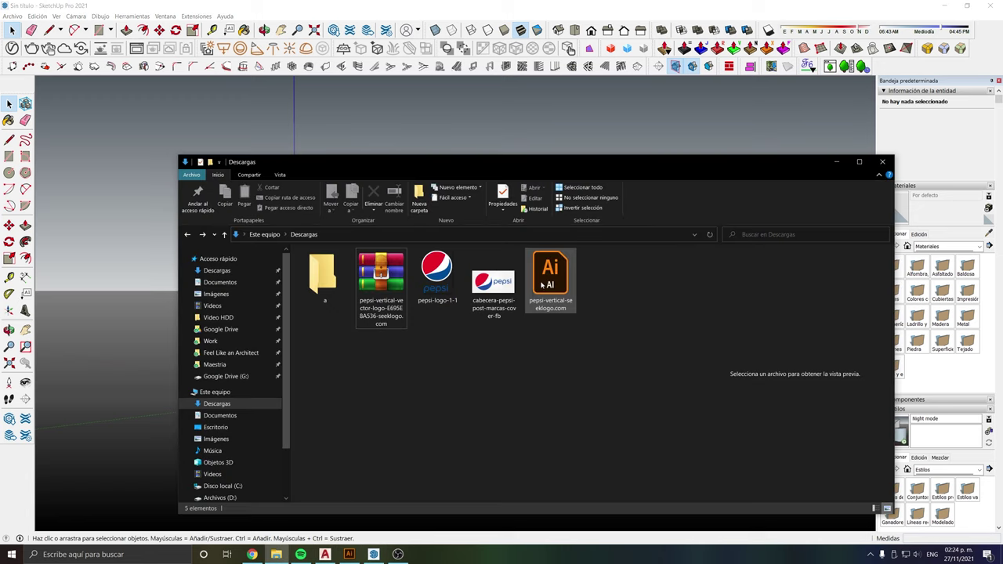
click(550, 284)
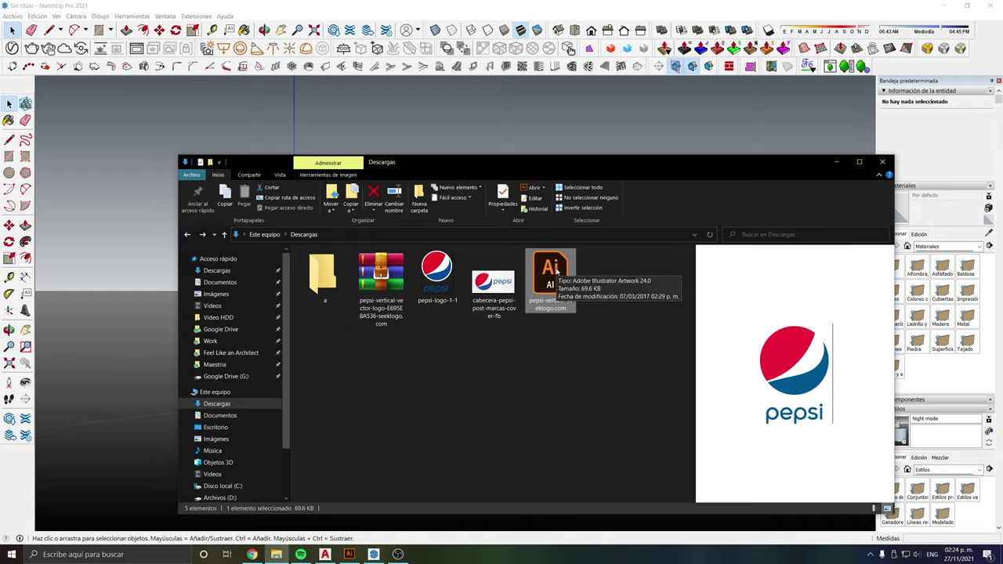
double_click(552, 274)
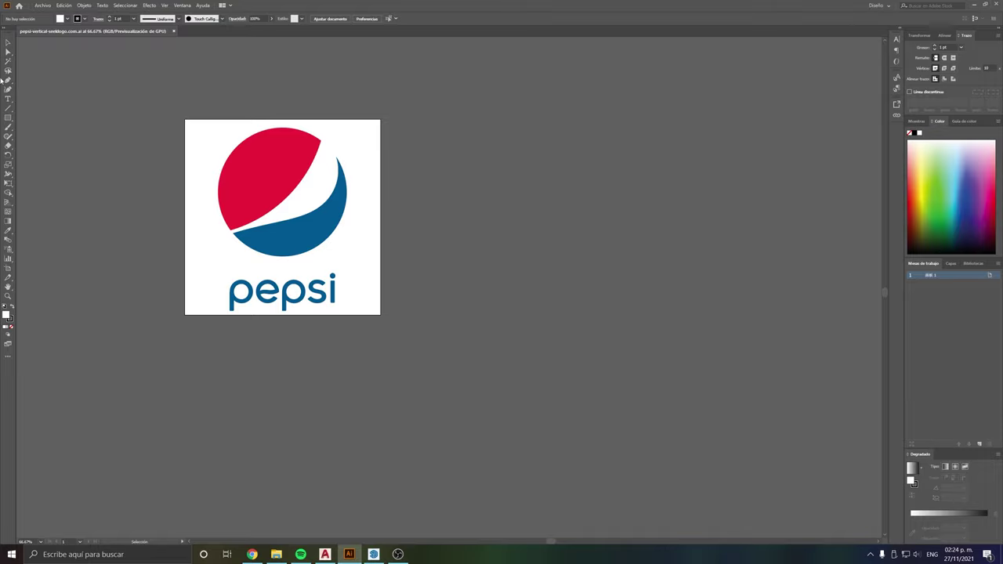
Select the vector Pepsi logo group and shift it right, then back onto the artboard.
alt+scroll(336, 397, up, 5)
alt+scroll(293, 337, down, 1)
alt+scroll(304, 218, down, 4)
click(415, 301)
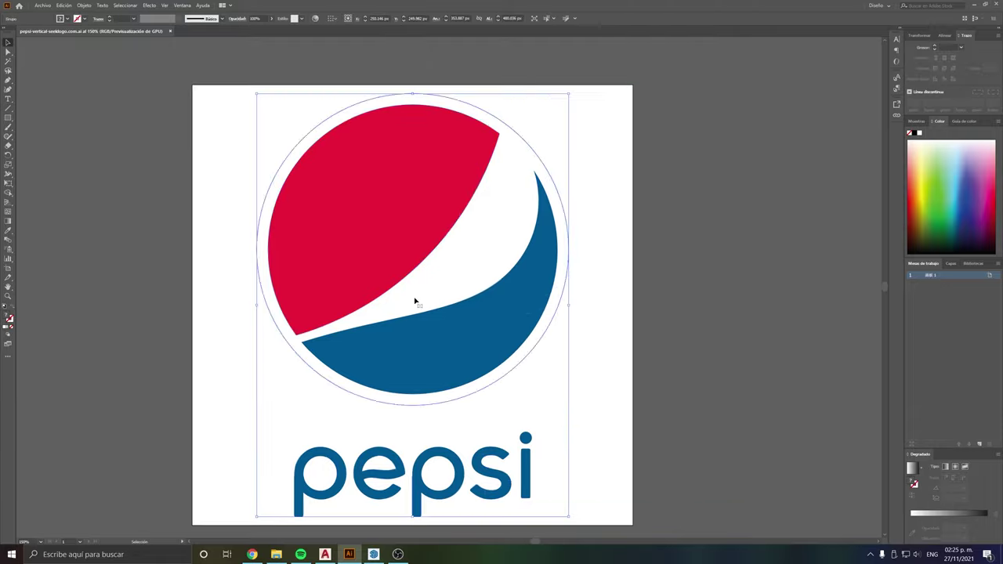
drag(415, 302, 606, 284)
drag(657, 323, 468, 340)
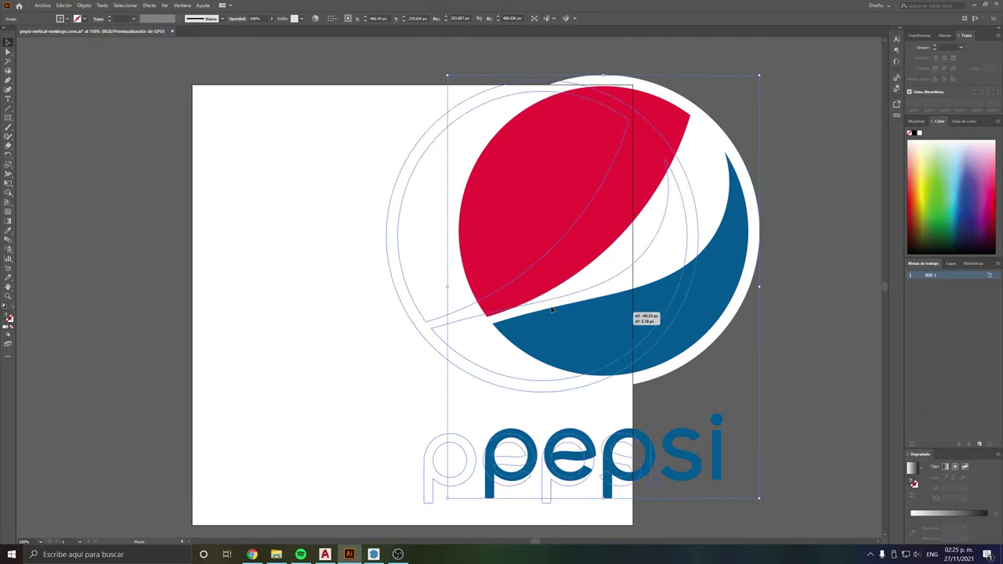
Move the vector Pepsi logo to the right, partly off the artboard.
click(45, 5)
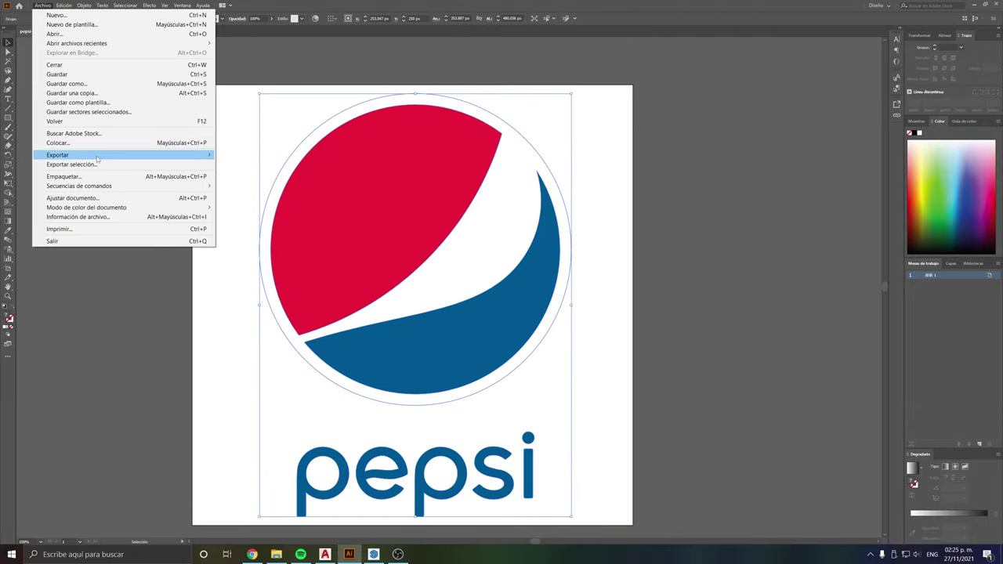
mouse_move(57, 155)
click(283, 165)
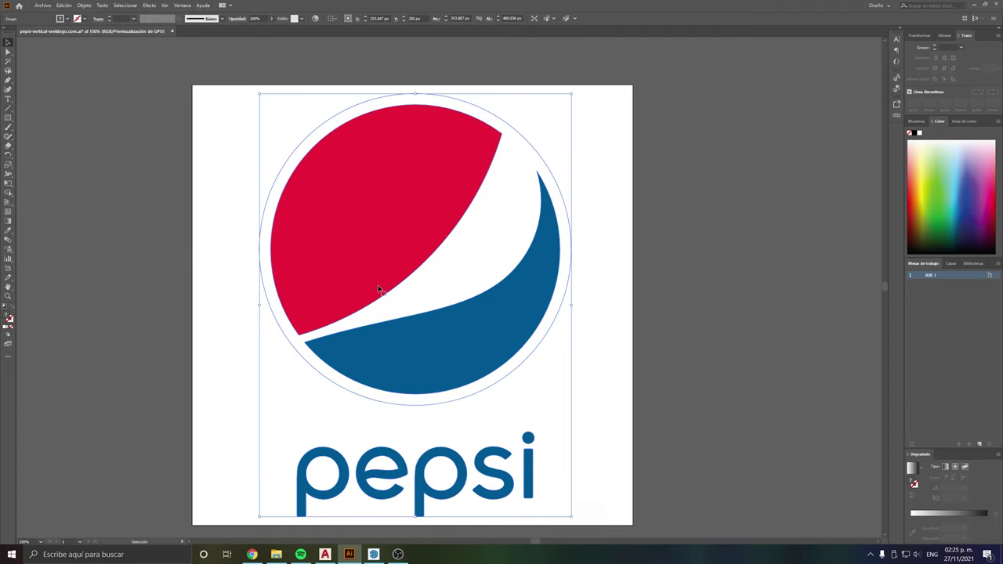
drag(379, 288, 382, 287)
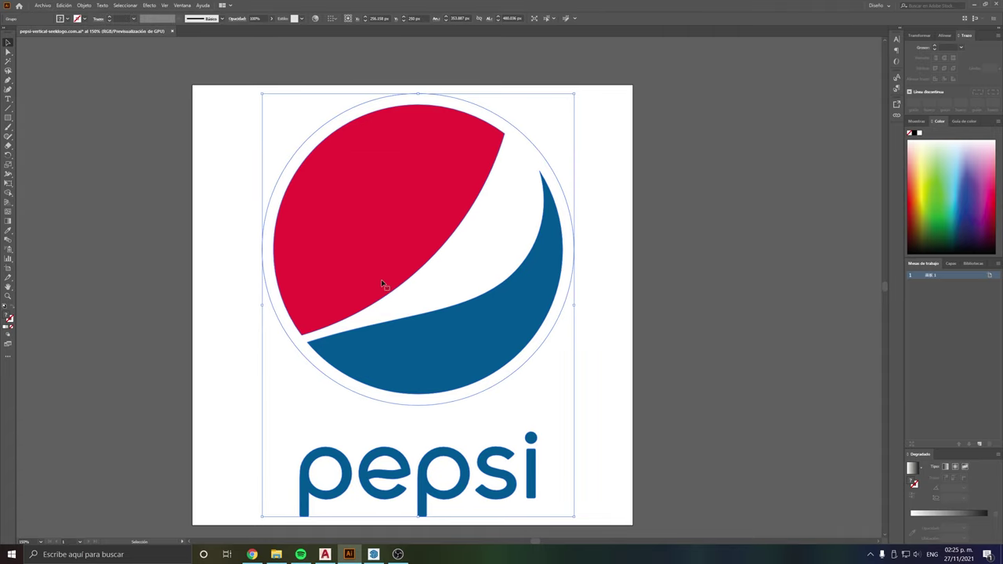
drag(381, 284, 658, 264)
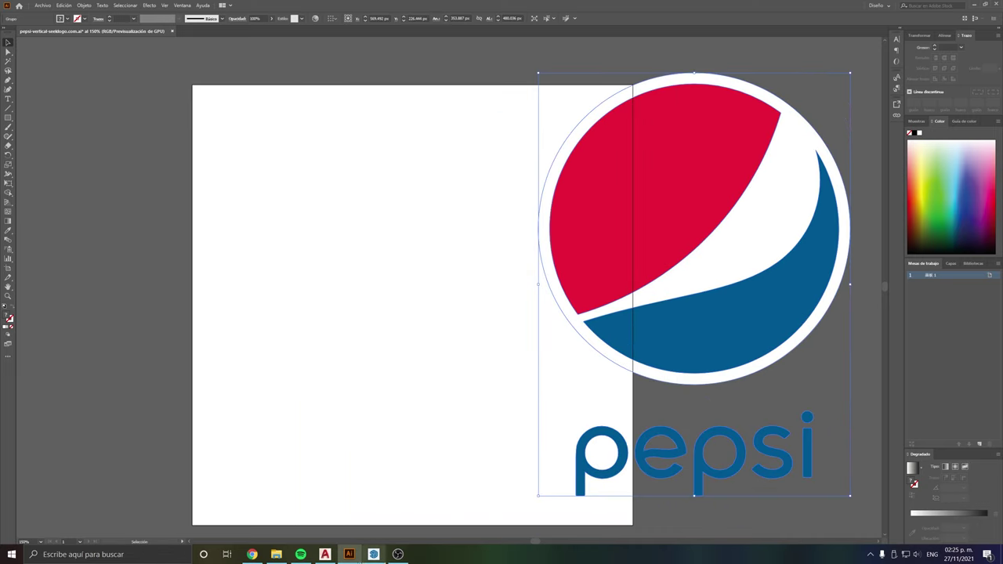
Drag pepsi-logo-1-1.png from File Explorer onto the artboard's left side.
click(276, 554)
drag(445, 255, 403, 294)
drag(397, 251, 352, 257)
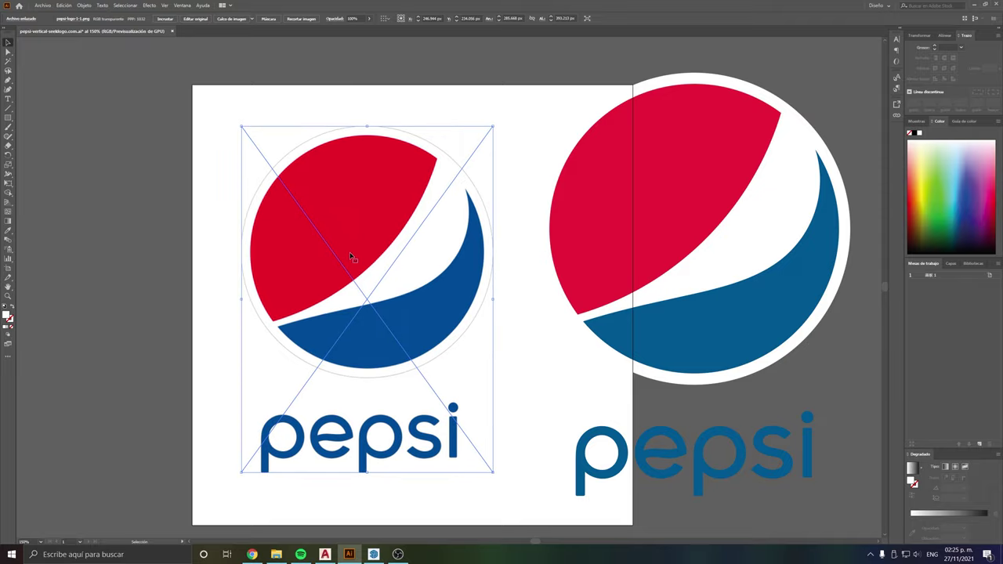
Image-trace the placed Pepsi PNG with the 3 colores preset and expand it into paths.
click(235, 19)
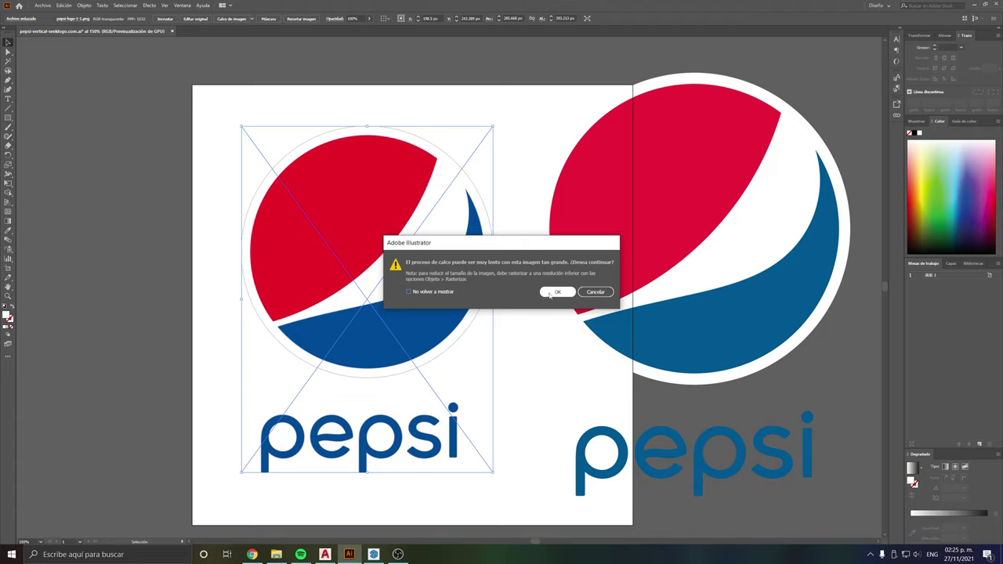
click(550, 293)
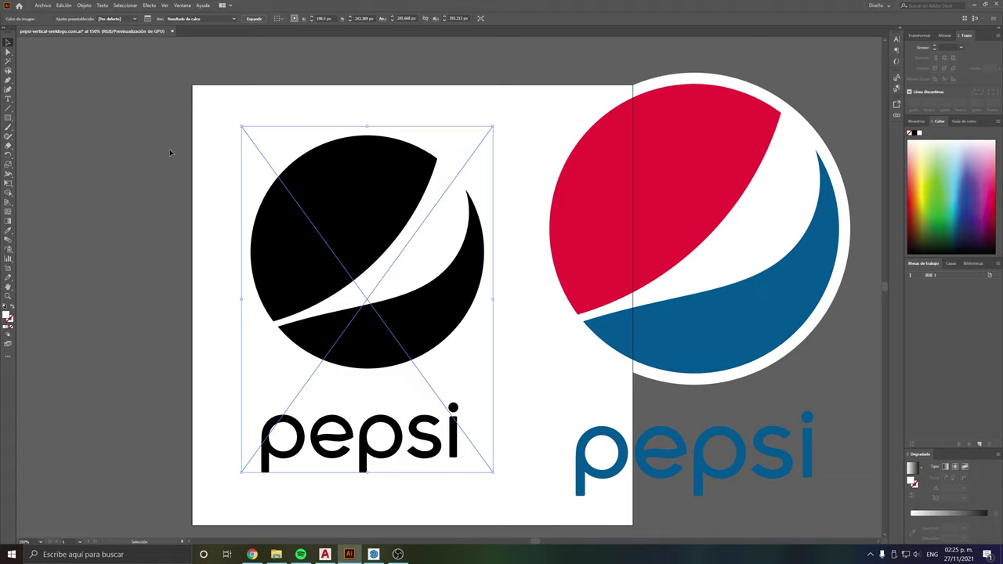
click(134, 18)
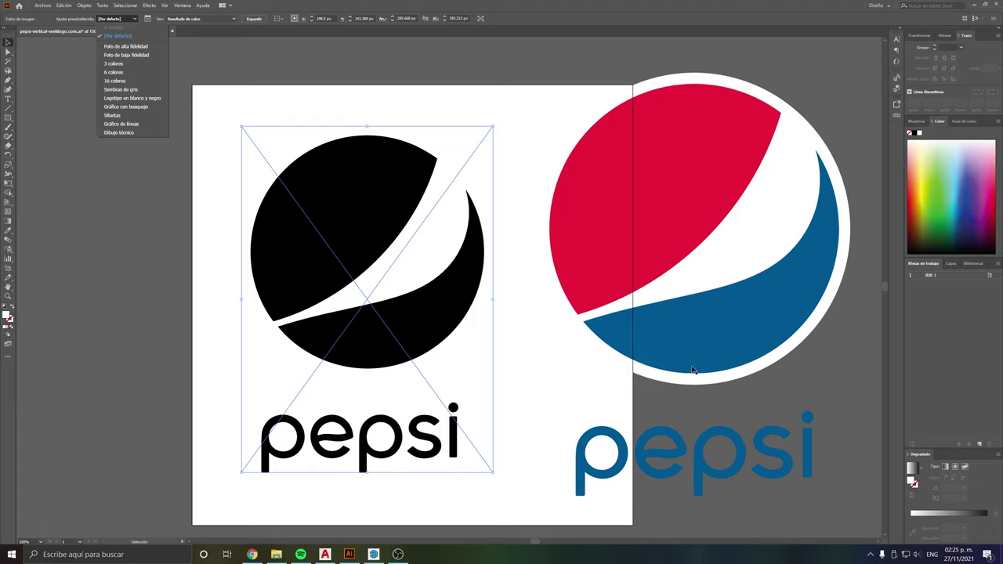
click(126, 63)
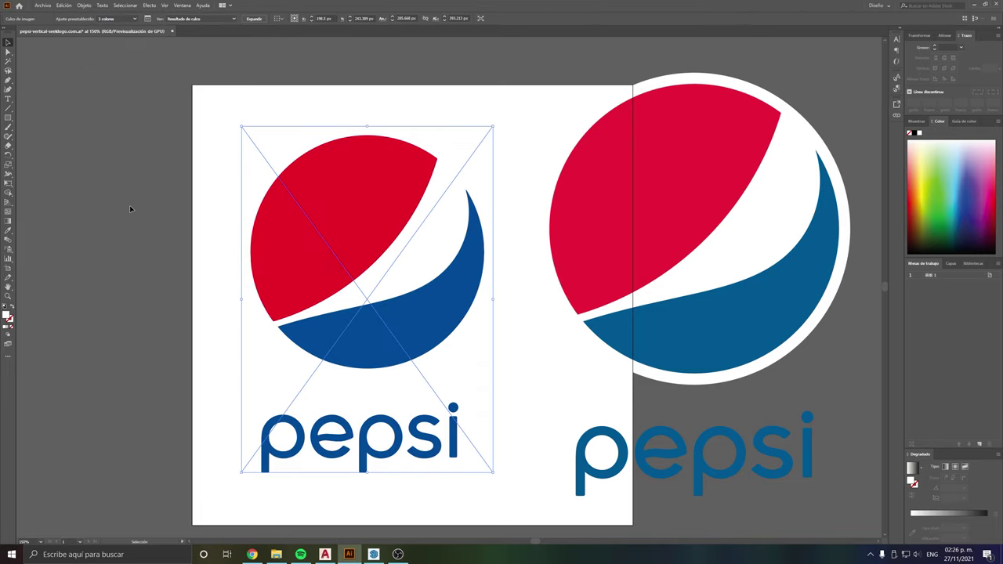
click(259, 20)
Move the traced Pepsi logo up and left and inspect its nested groups.
double_click(474, 188)
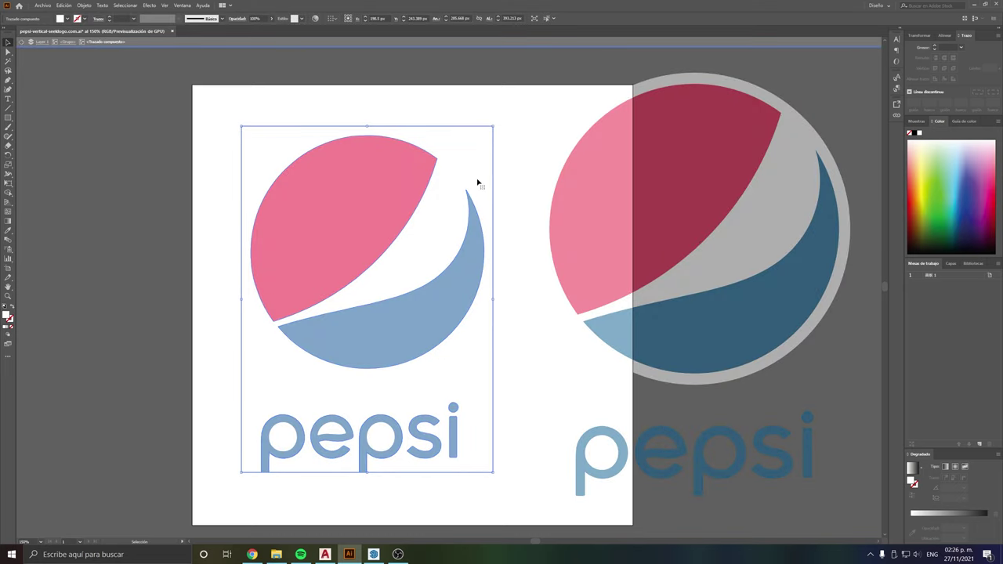
key(Escape)
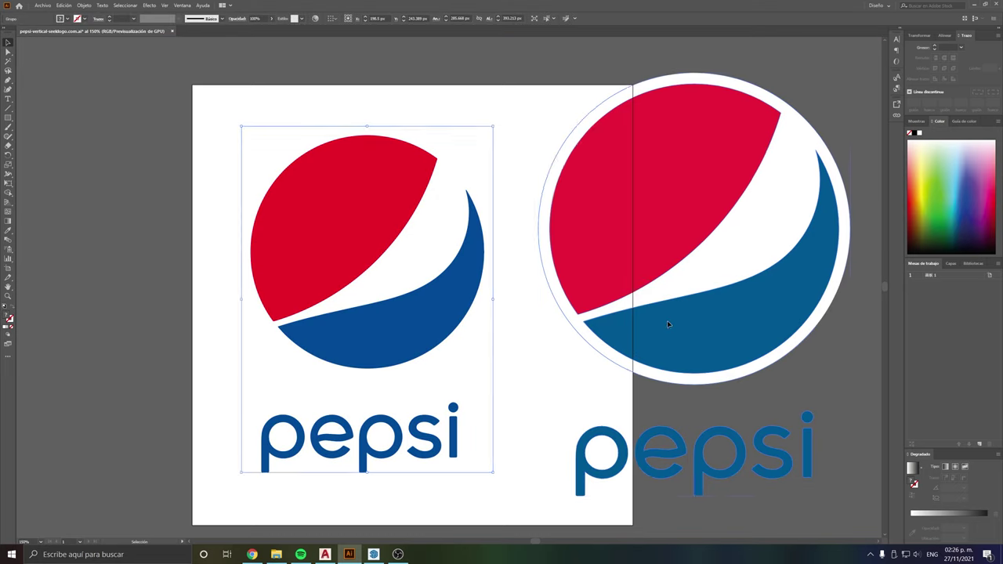
click(668, 321)
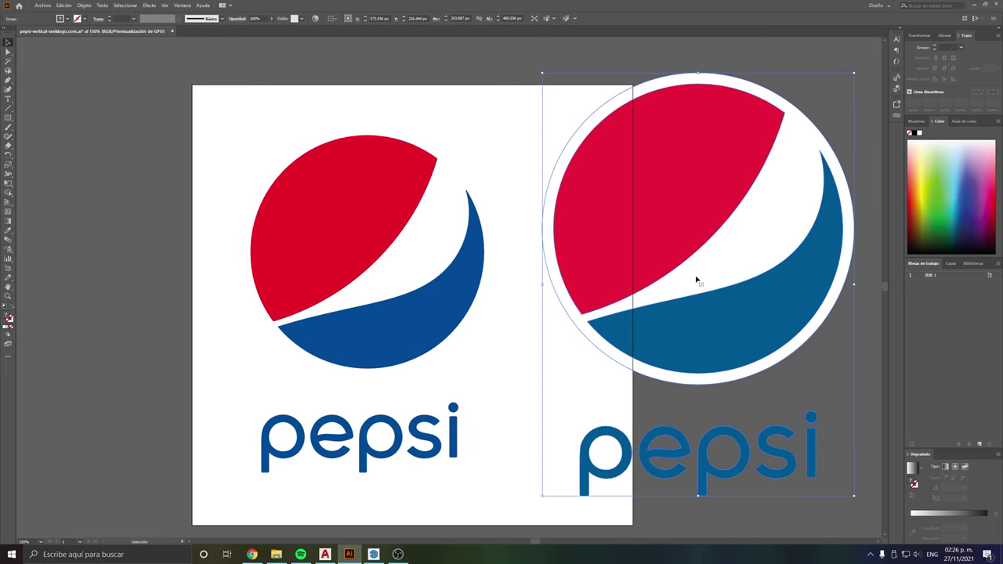
click(430, 314)
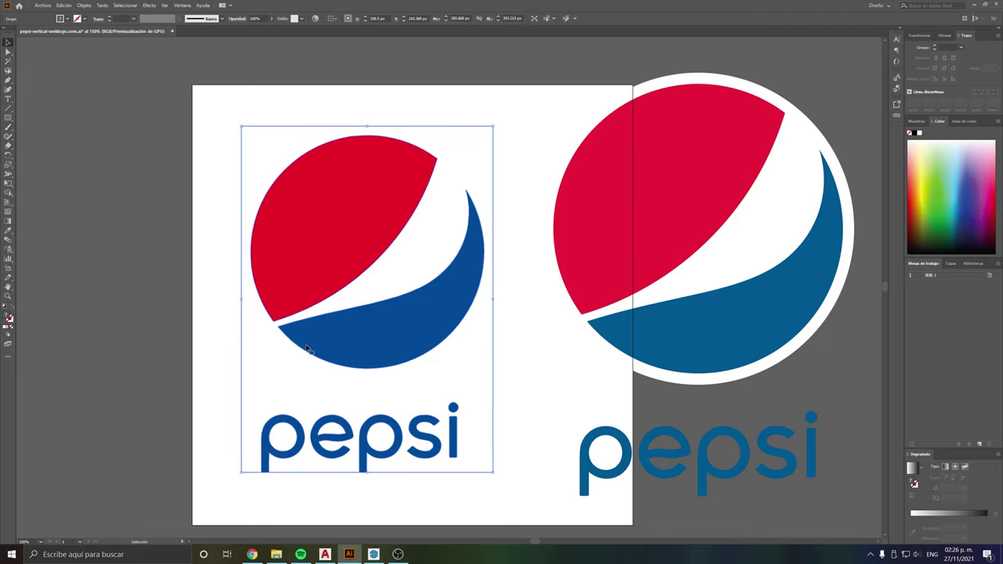
drag(282, 374, 184, 357)
double_click(138, 384)
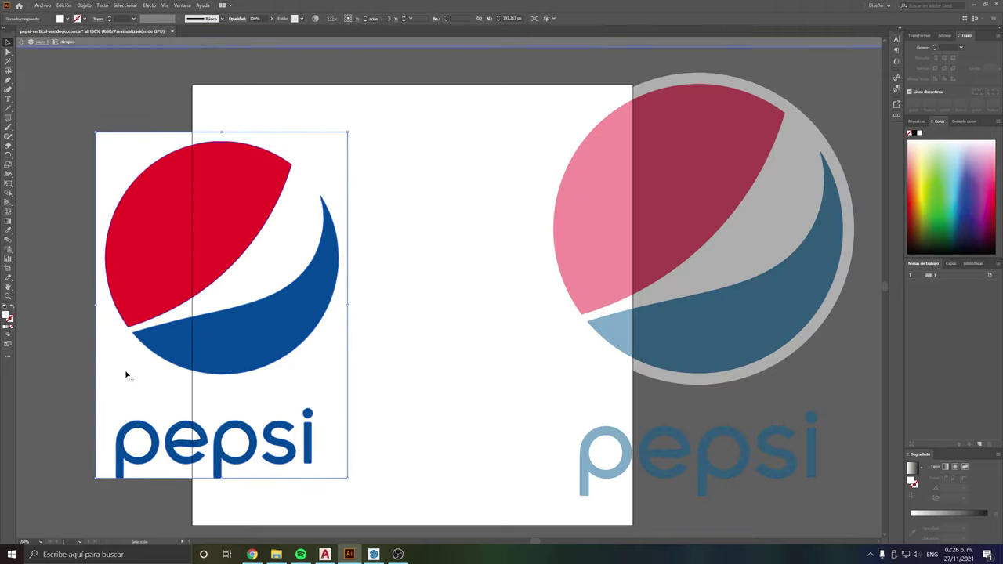
double_click(125, 357)
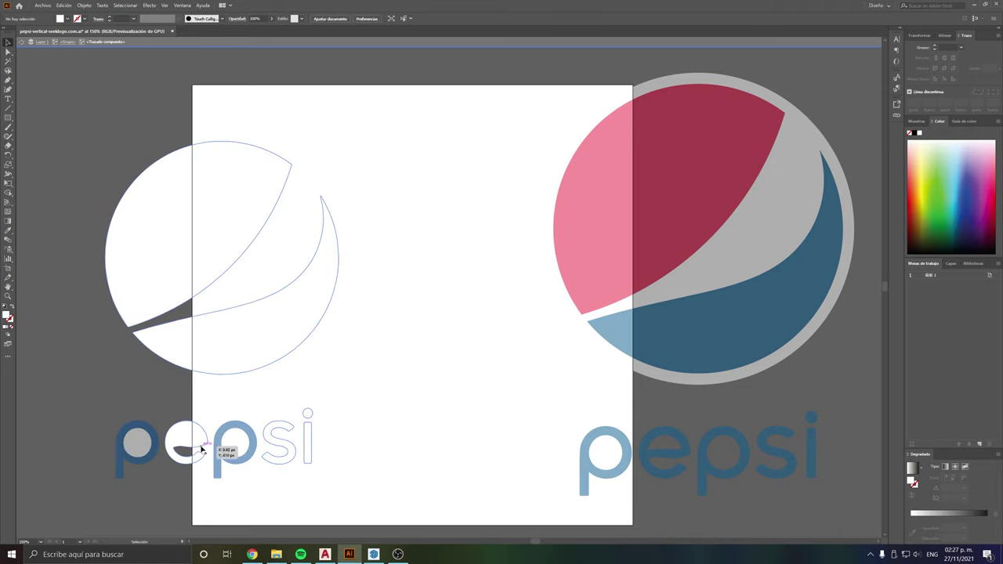
key(Escape)
right_click(240, 291)
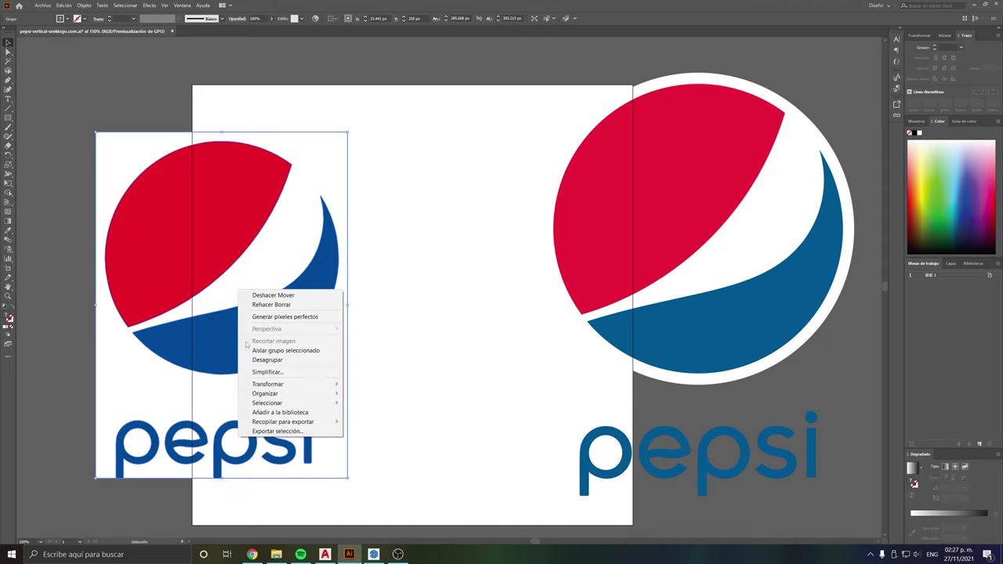
click(282, 361)
Centre the vertical Pepsi logo on the artboard and place the horizontal Pepsi image.
mouse_move(188, 324)
mouse_down()
mouse_move(81, 323)
mouse_move(93, 341)
mouse_up()
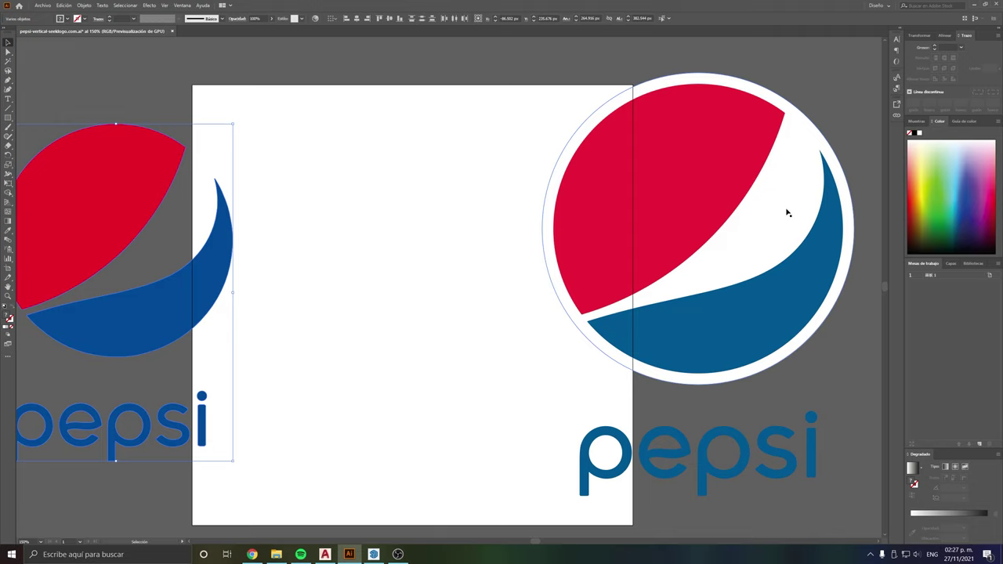
alt+scroll(508, 330, down, 3)
alt+scroll(458, 352, up, 2)
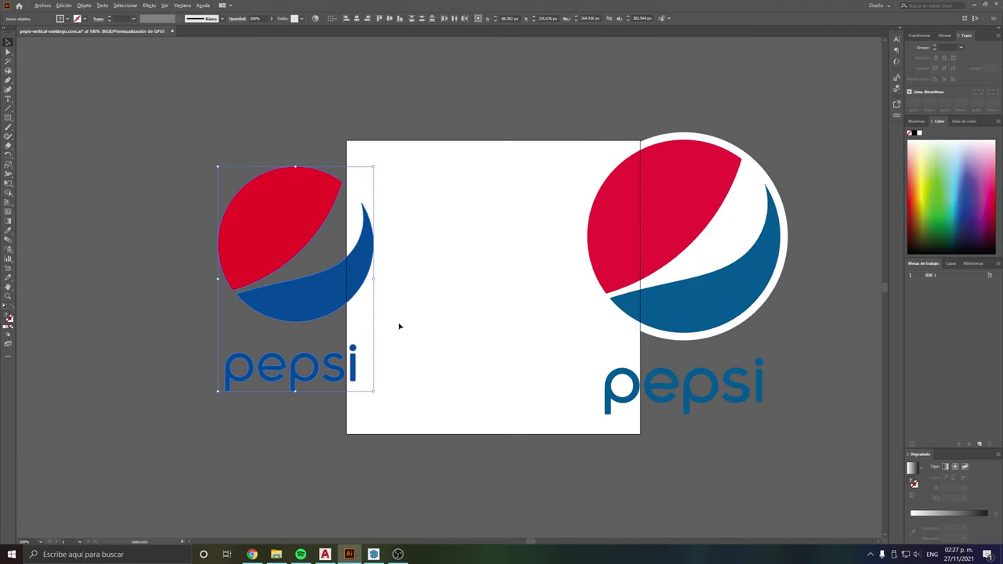
alt+scroll(424, 276, up, 1)
alt+scroll(439, 282, down, 1)
drag(230, 322, 430, 332)
click(290, 350)
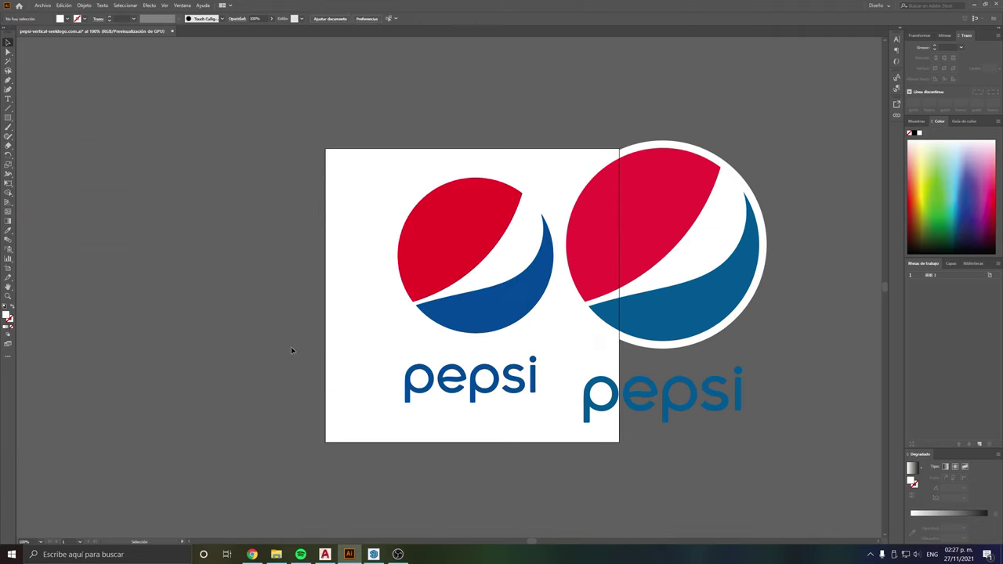
click(290, 350)
alt+scroll(603, 222, down, 2)
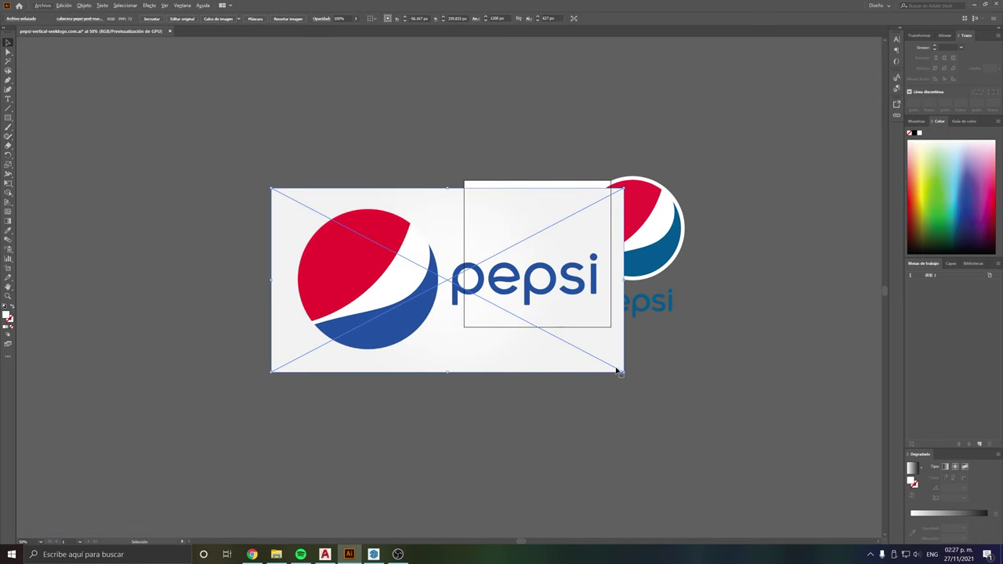
Resize the placed horizontal Pepsi image and apply Image Trace to it.
drag(619, 373, 627, 376)
alt+scroll(565, 266, up, 2)
click(230, 20)
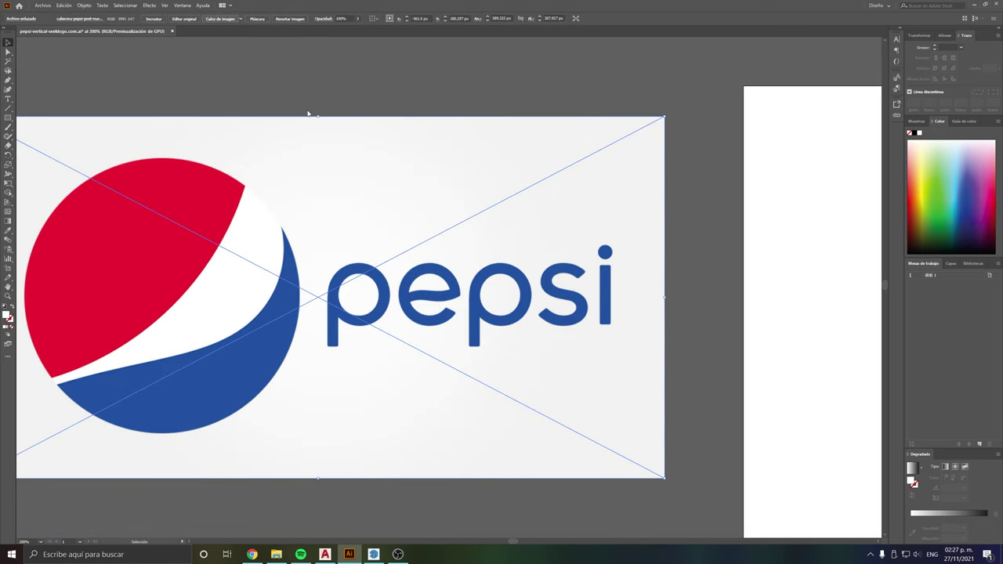
alt+scroll(231, 230, down, 1)
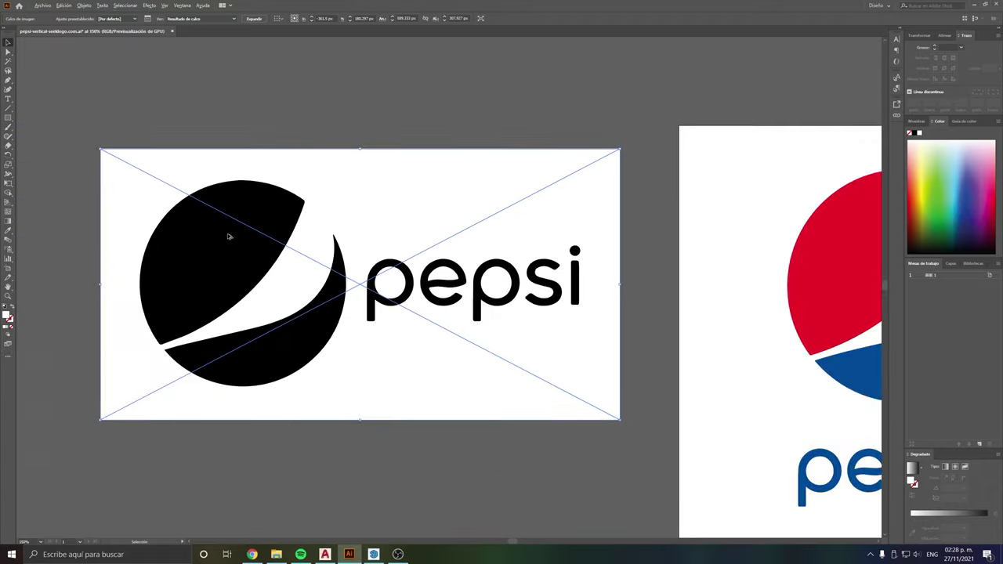
alt+scroll(230, 233, up, 2)
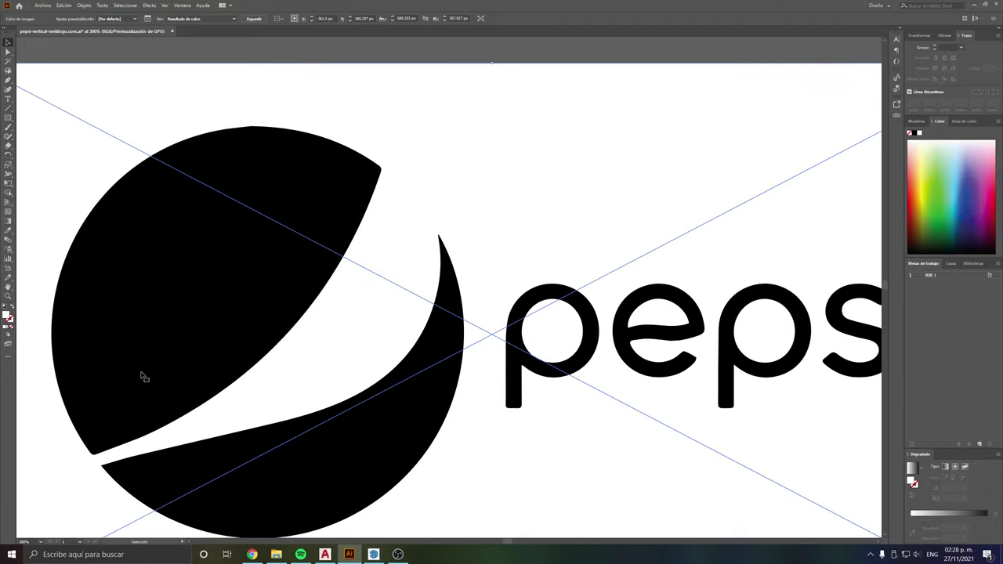
alt+scroll(146, 378, down, 5)
alt+scroll(301, 380, up, 2)
alt+scroll(313, 385, up, 2)
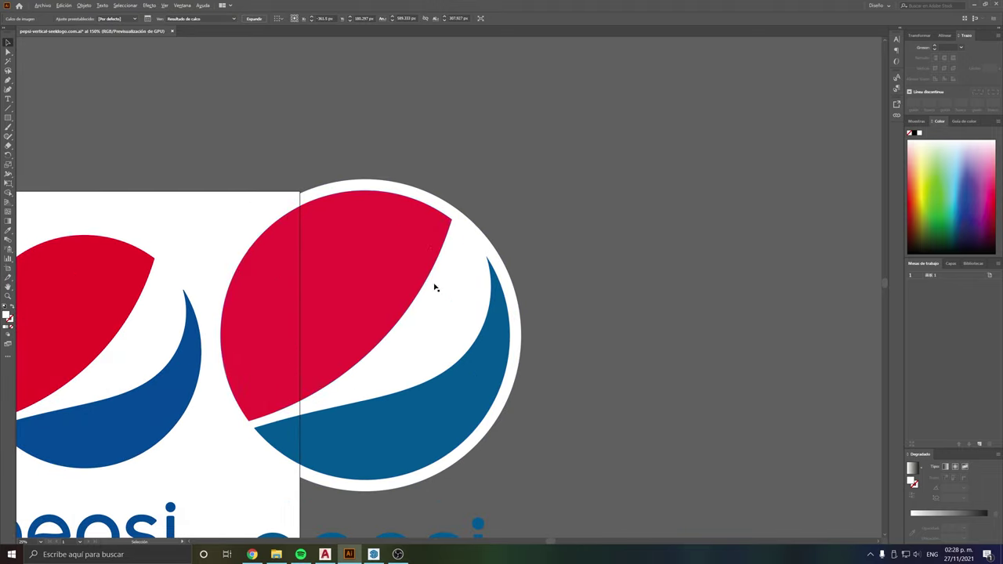
alt+scroll(435, 287, down, 5)
alt+scroll(515, 342, up, 2)
alt+scroll(407, 312, up, 2)
alt+scroll(407, 312, down, 1)
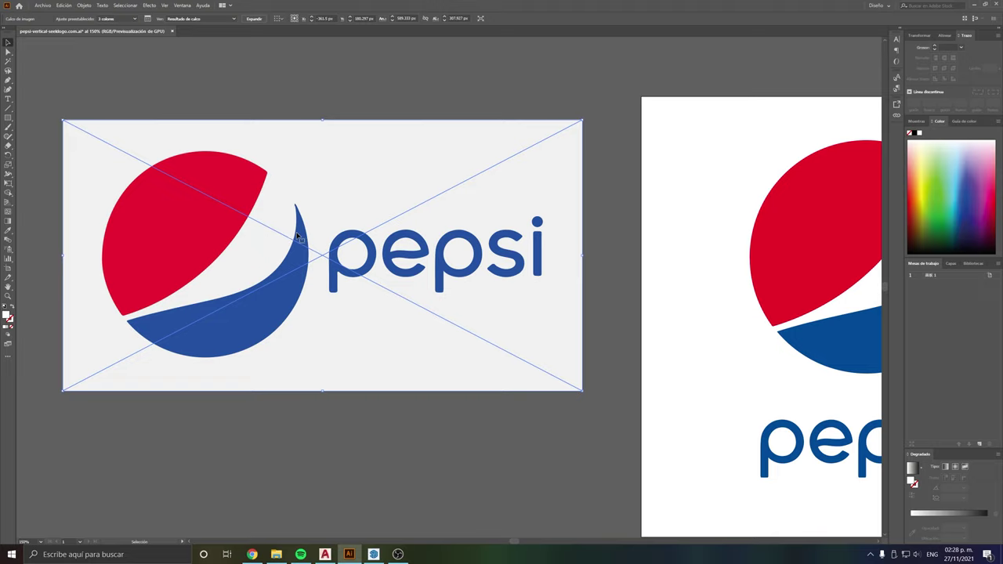
Delete the white background rectangle inside the traced horizontal logo group.
double_click(339, 211)
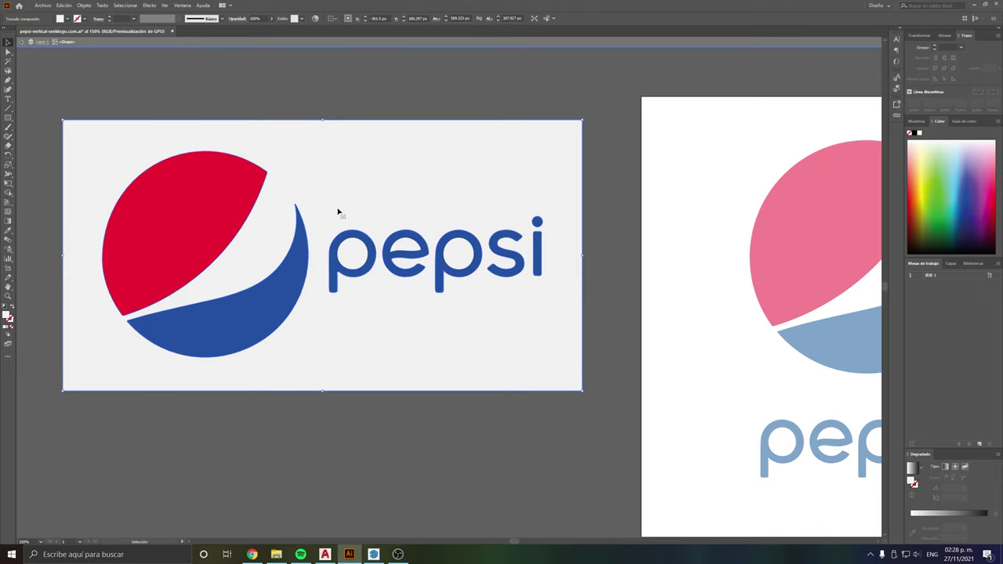
key(Delete)
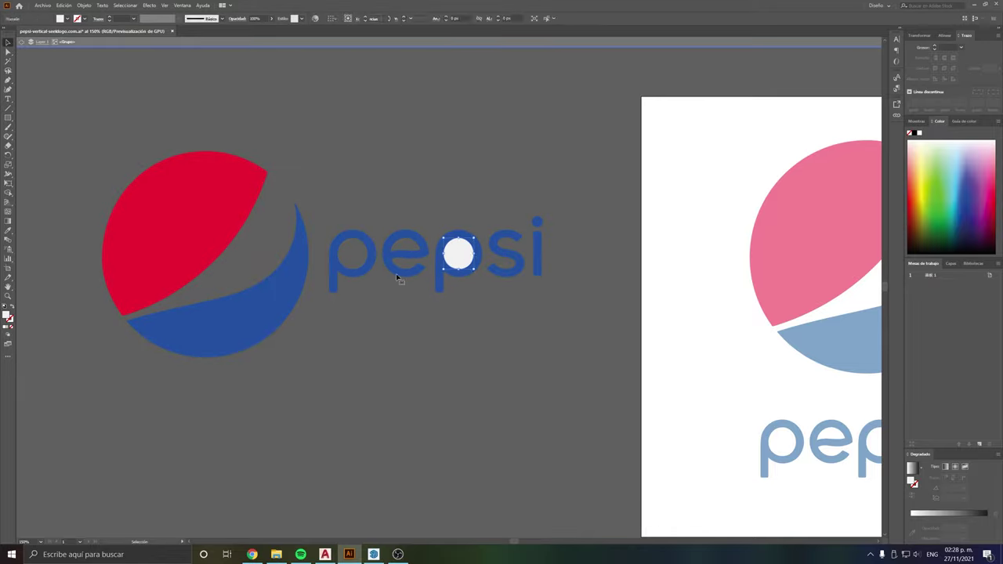
scroll(326, 313, down, 1)
alt+scroll(336, 329, down, 3)
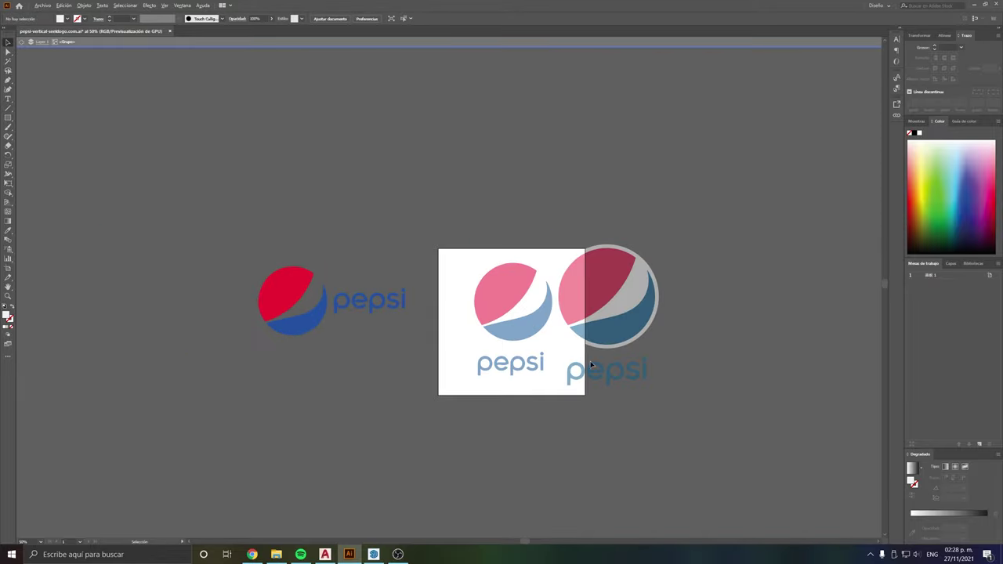
double_click(337, 333)
Nudge the horizontal and artboard Pepsi logos into place and select both together.
ctrl+scroll(336, 332, right, 3)
drag(151, 289, 180, 293)
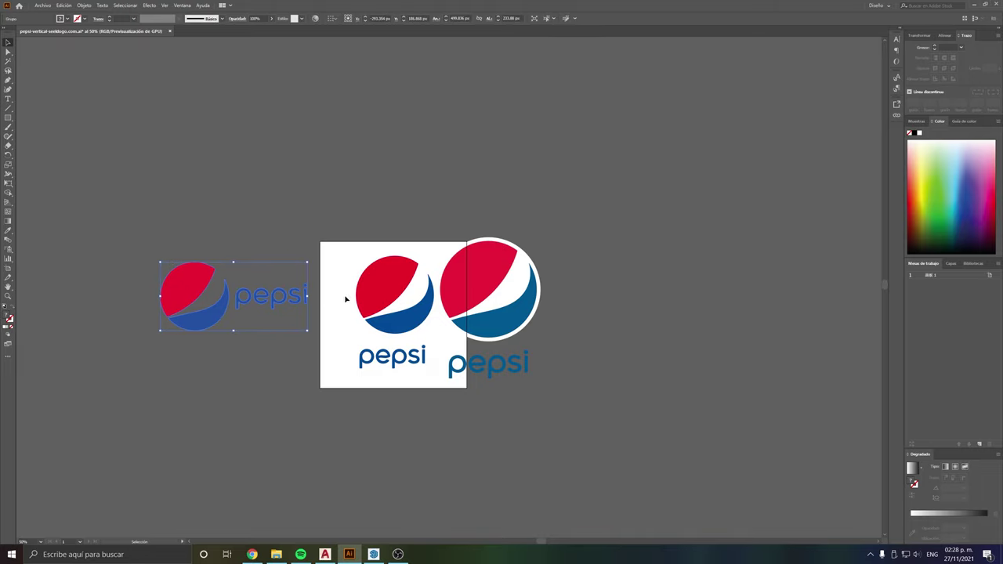
drag(400, 326, 385, 329)
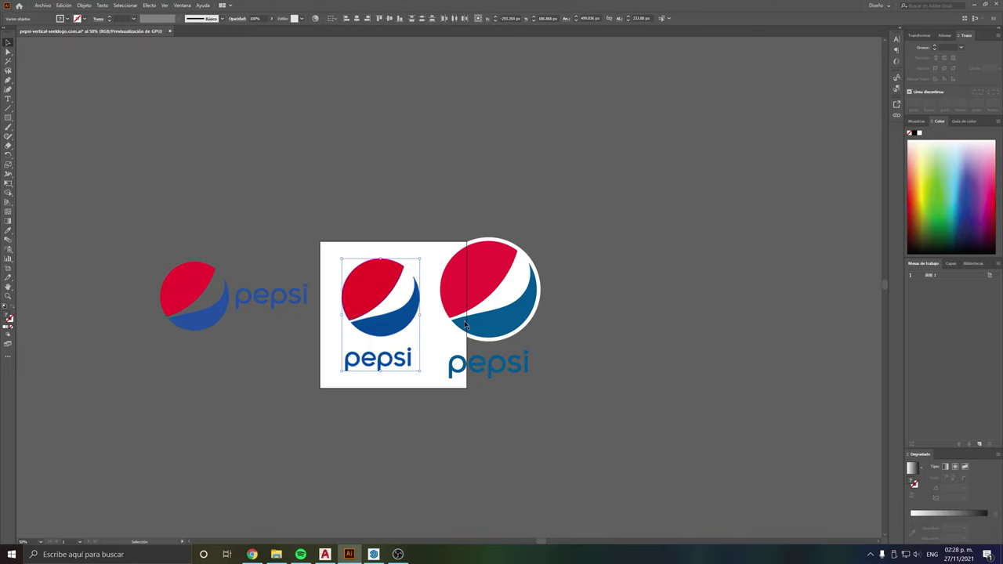
click(509, 321)
alt+scroll(386, 297, up, 1)
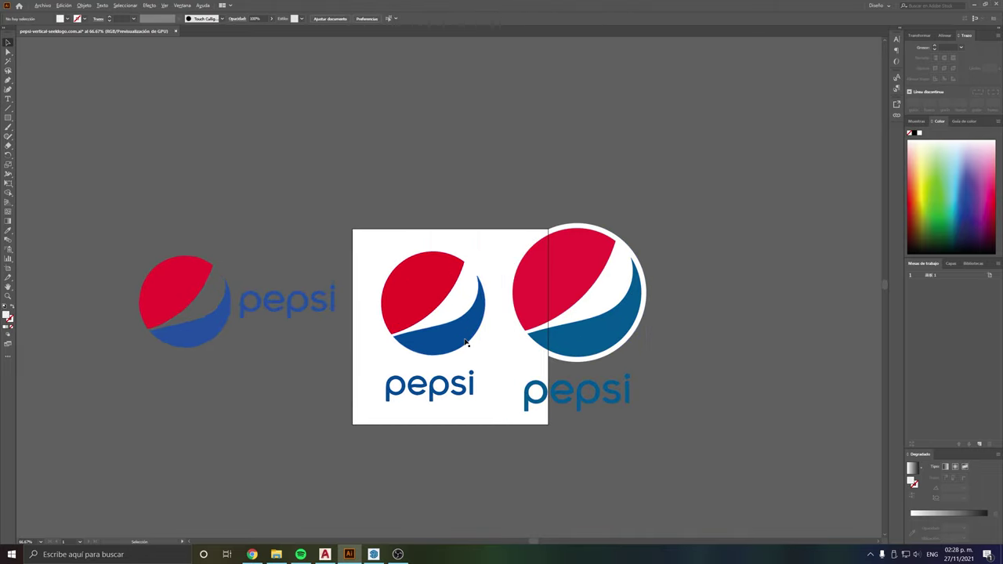
click(551, 297)
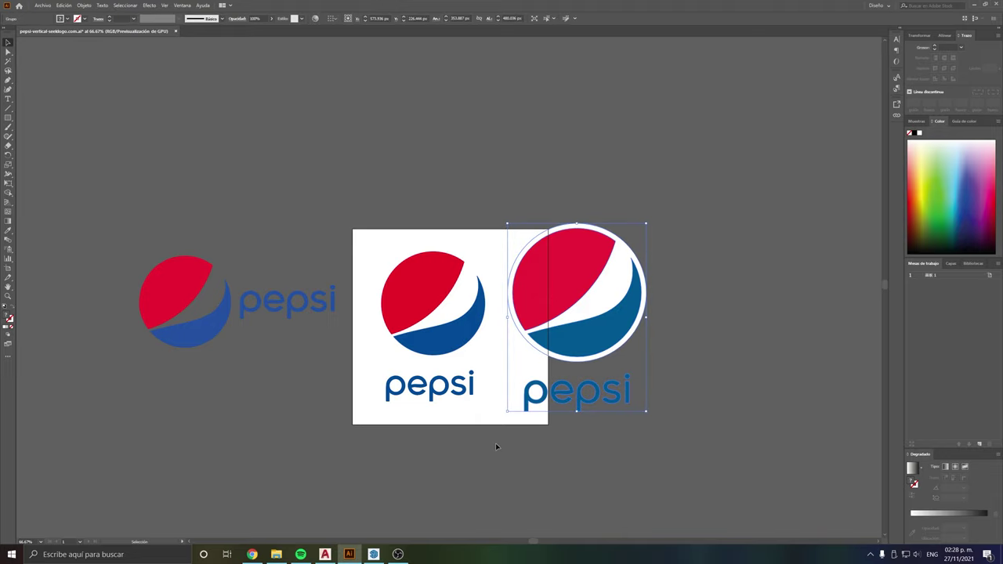
click(448, 350)
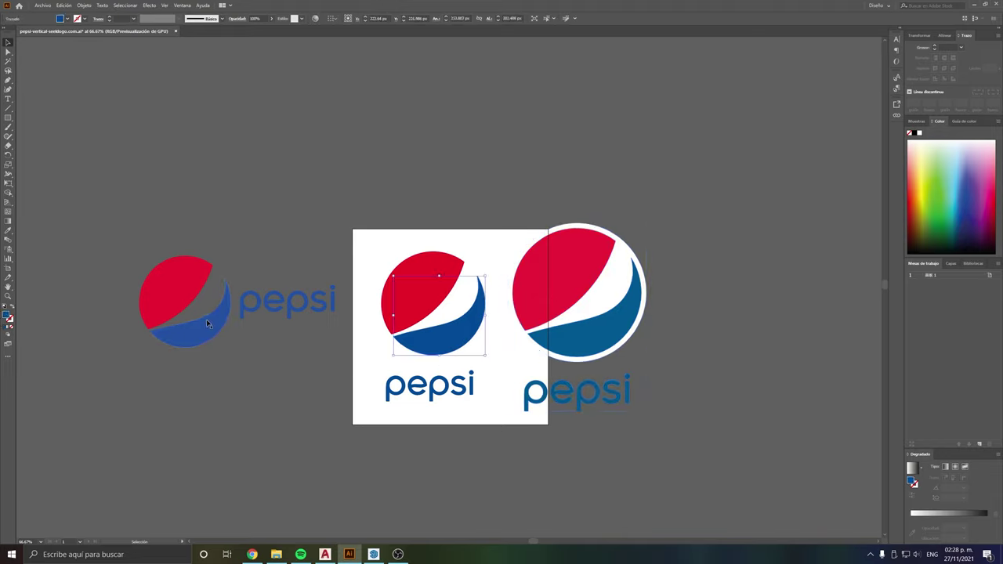
click(211, 325)
shift+click(431, 313)
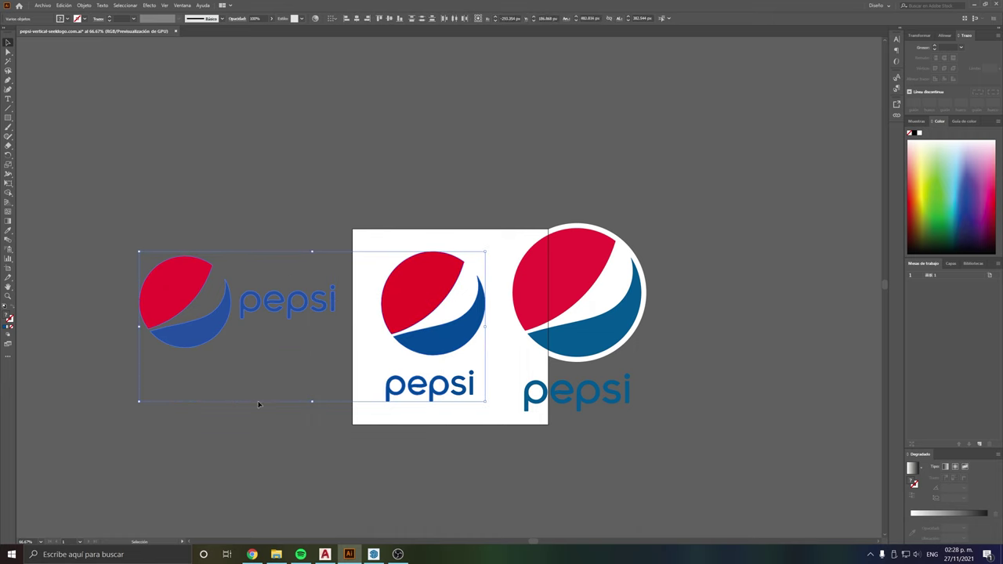
Check pepsi-logo-1-1.png's Properties in Descargas, confirming it is 4096 × 5638 pixels.
key(alt+Tab)
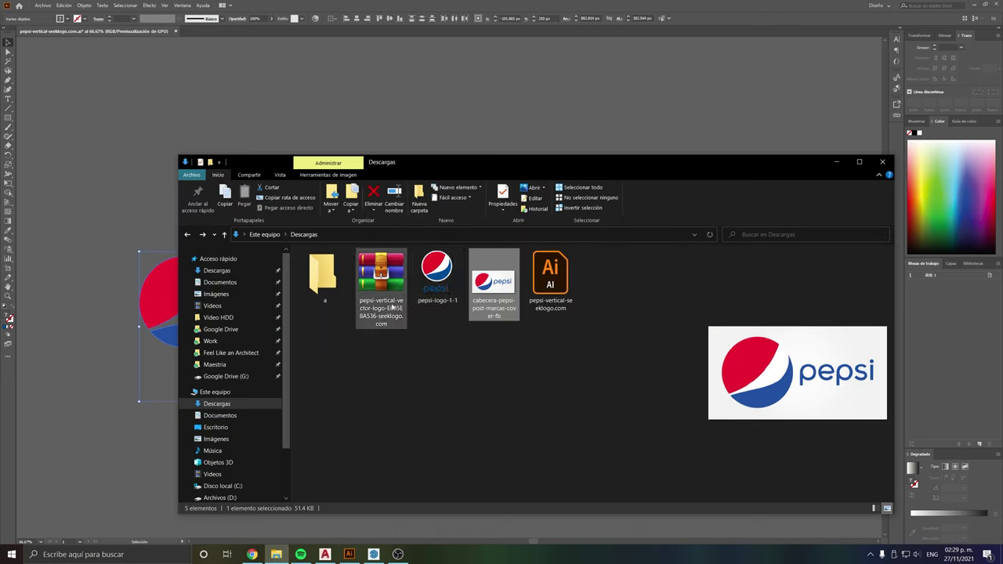
click(436, 274)
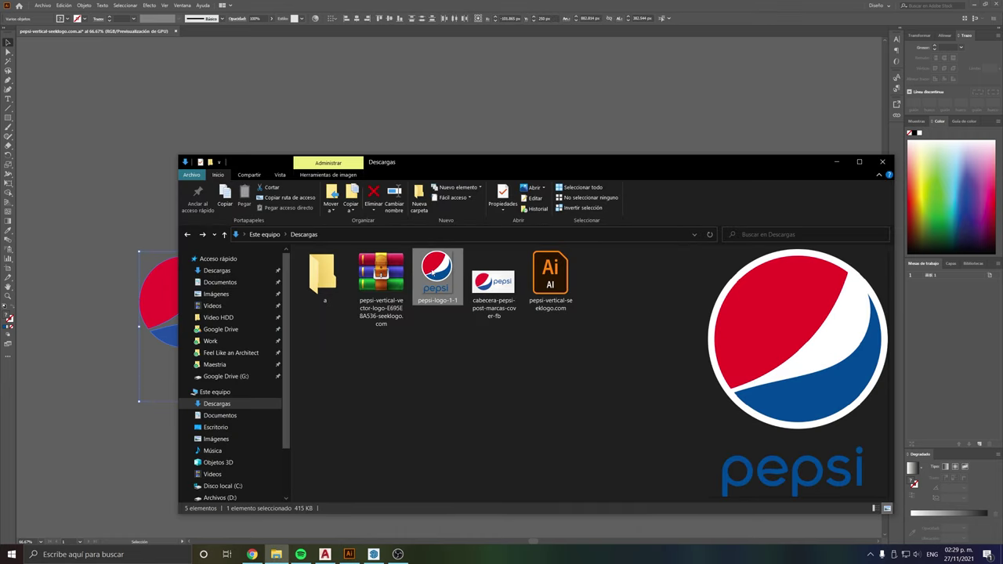
right_click(432, 282)
click(470, 537)
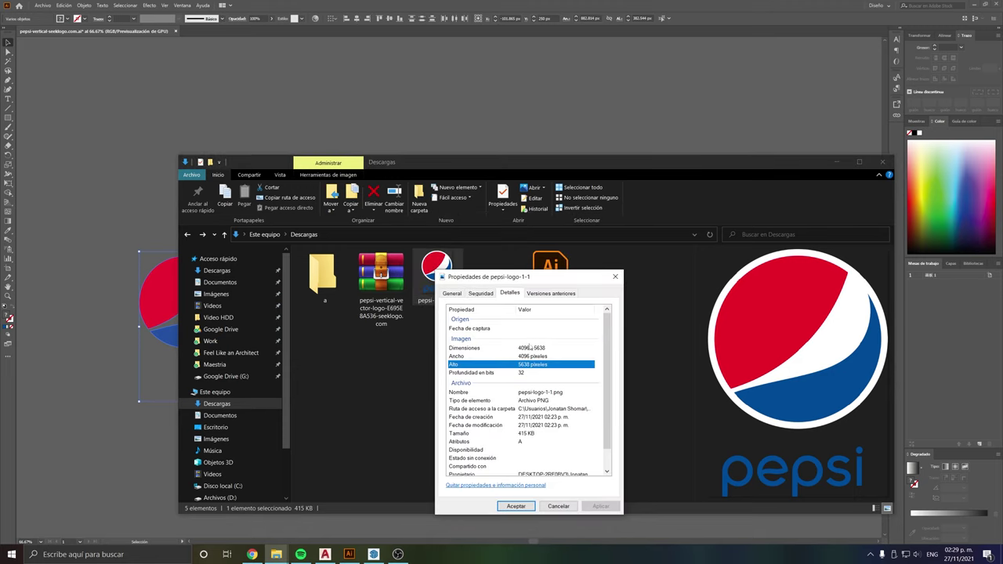
key(alt+Tab)
Export the artwork as an AutoCAD 2010/2011/2012 DWG and find it in Descargas.
click(42, 6)
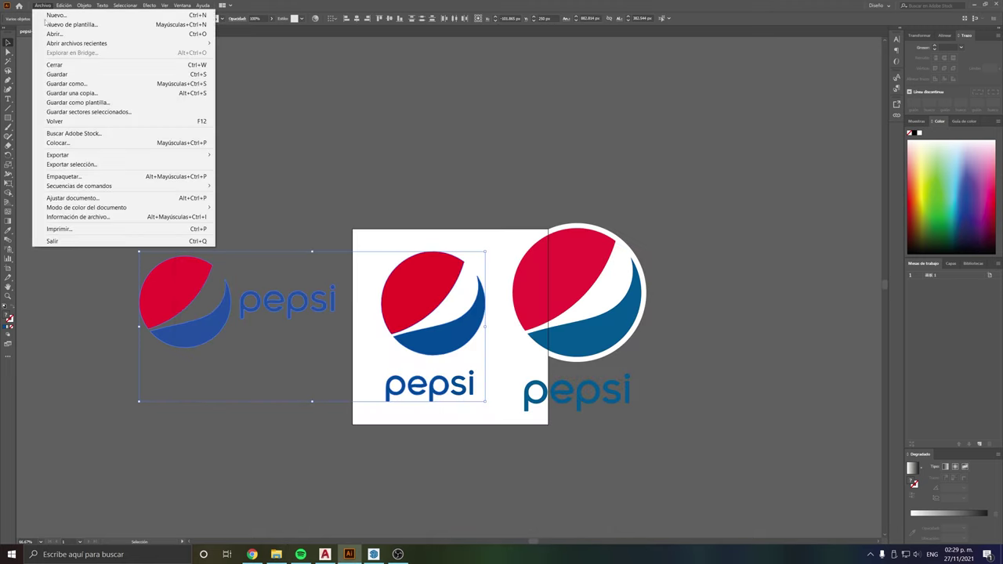
mouse_move(58, 154)
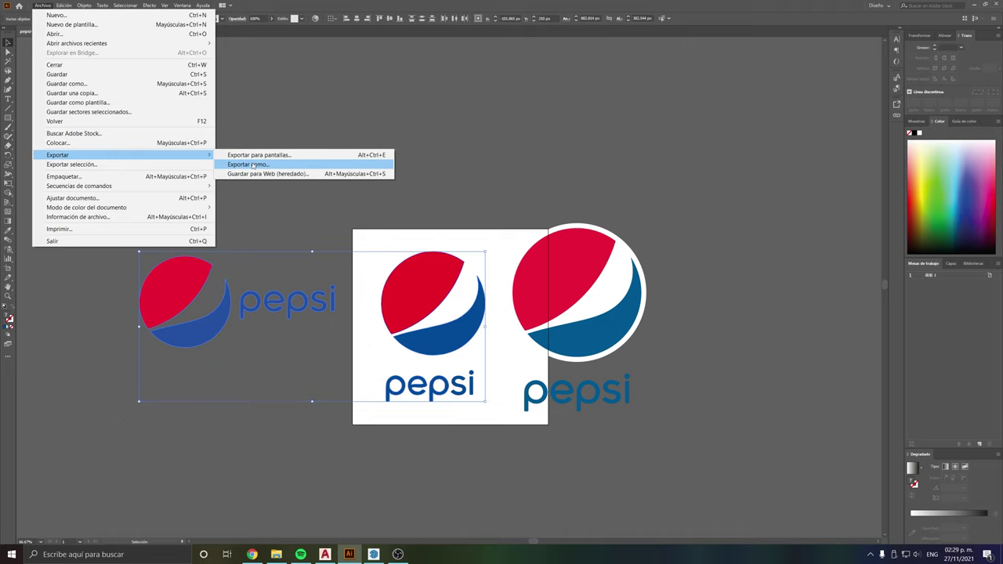
click(243, 163)
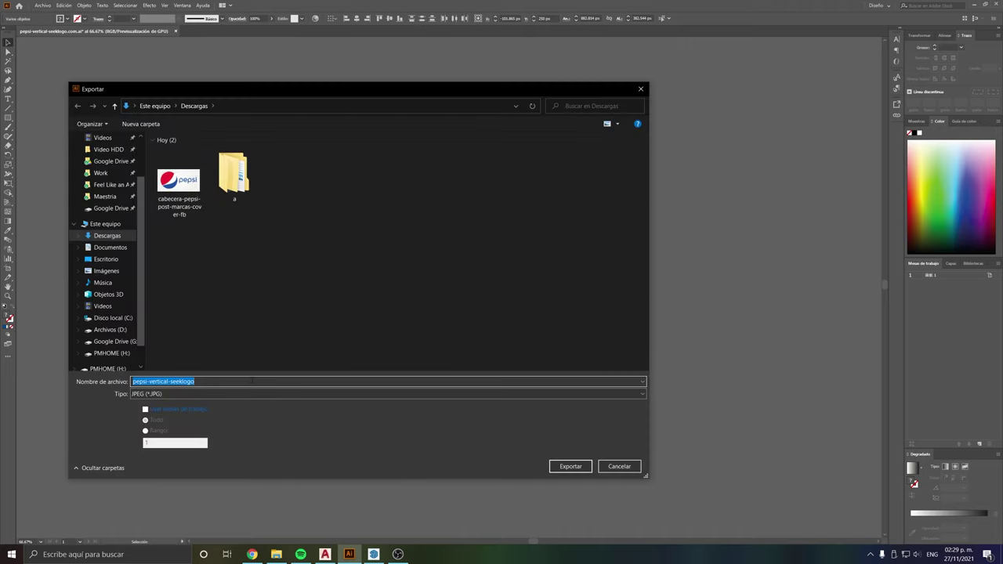
click(284, 394)
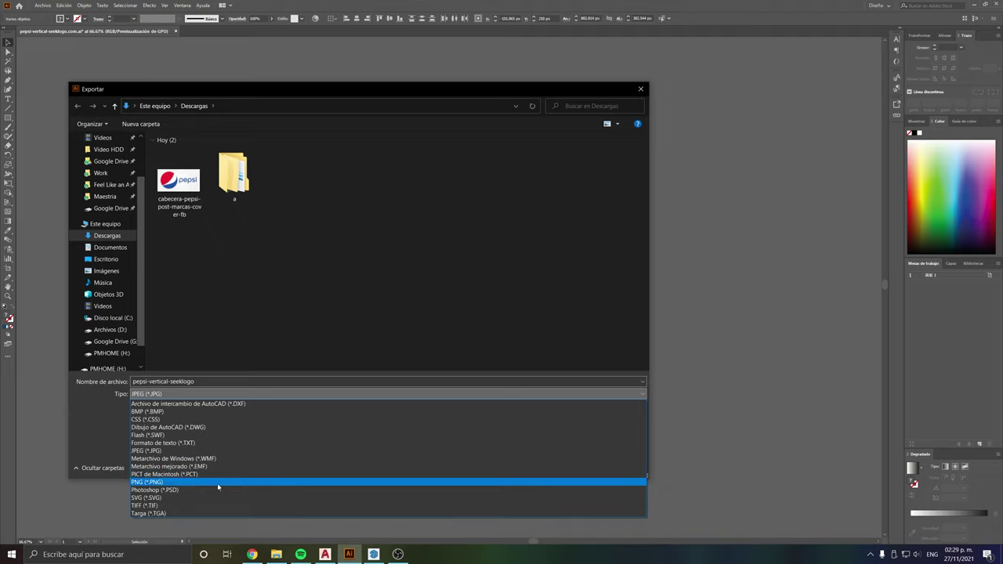
click(224, 427)
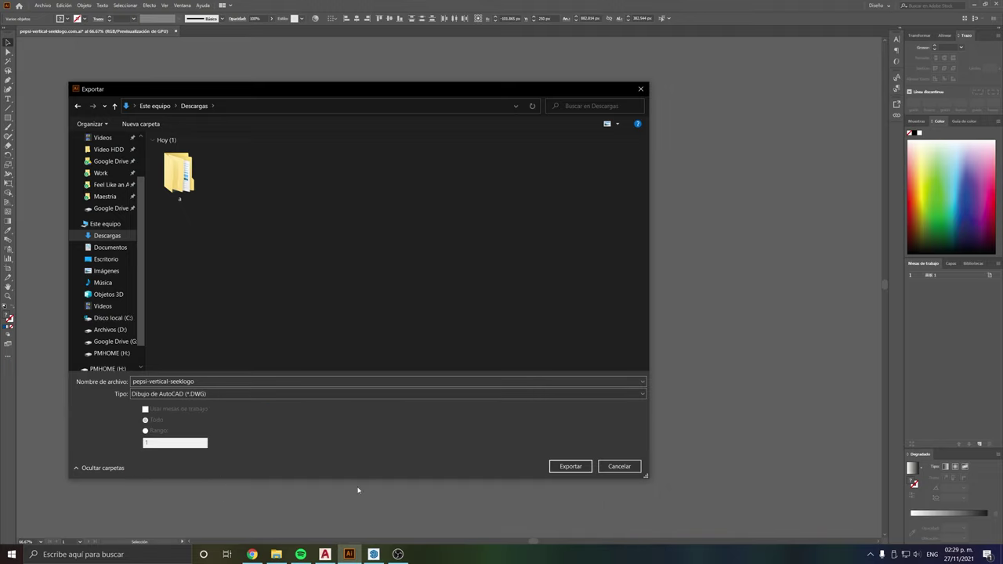
key(Return)
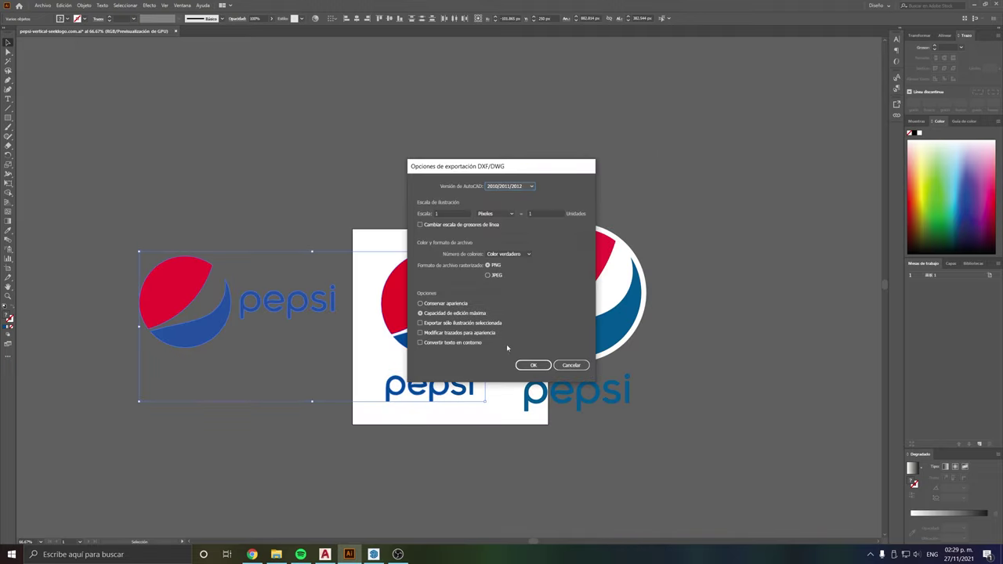
click(531, 370)
click(276, 554)
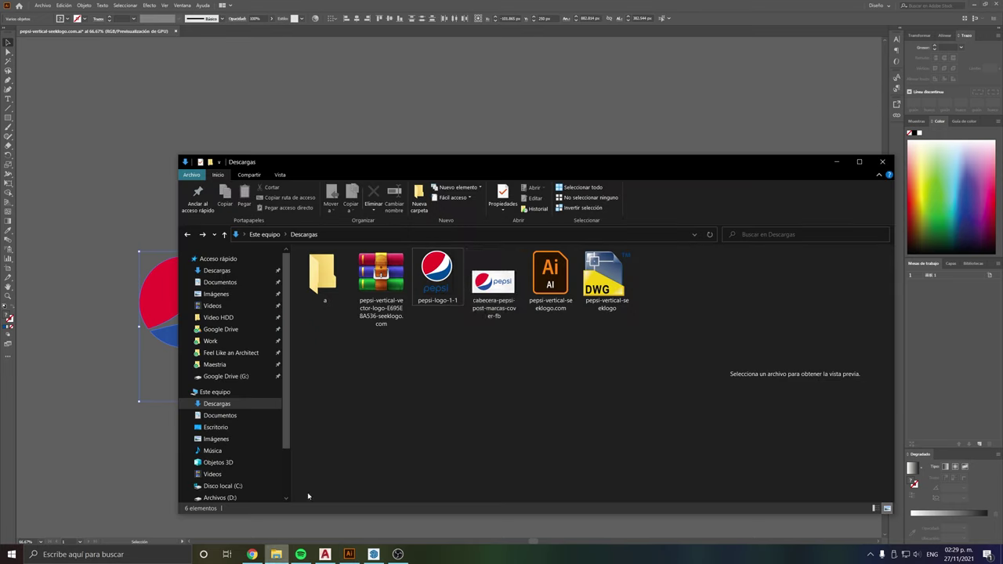
click(586, 287)
Open pepsi-vertical-seeklogo.dwg in AutoCAD and frame its three Pepsi logos in view.
double_click(603, 275)
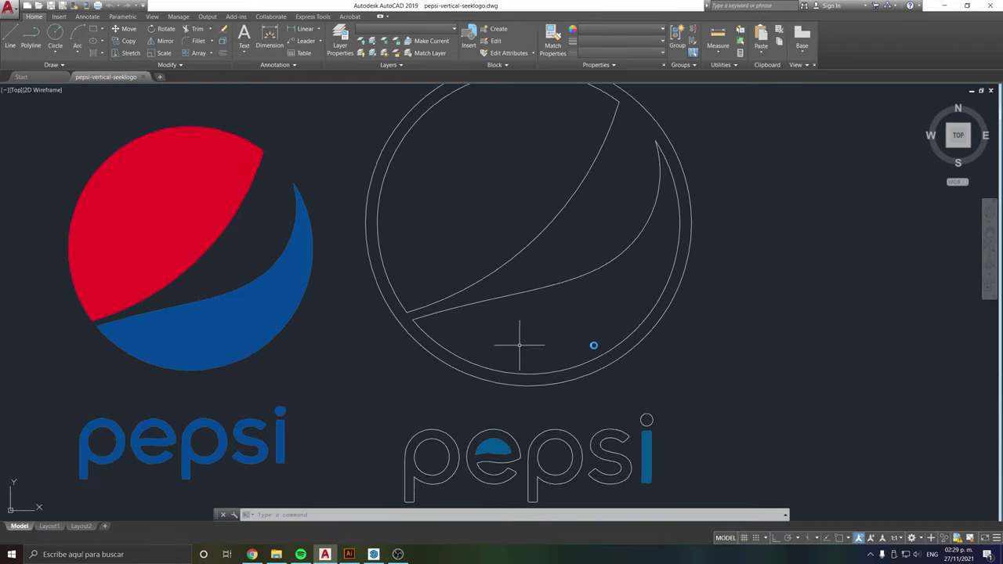
scroll(593, 341, down, 3)
scroll(549, 353, down, 1)
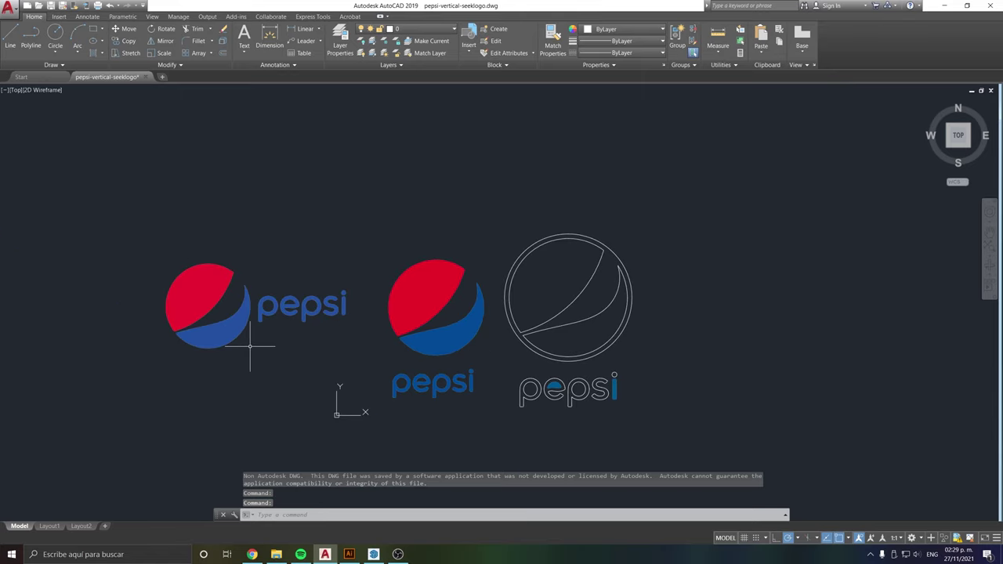
scroll(184, 310, up, 2)
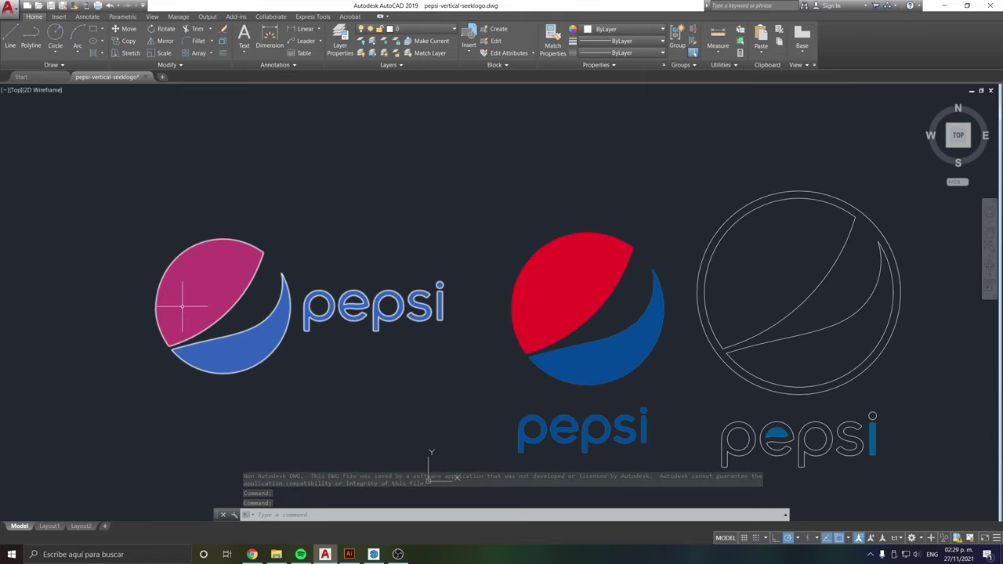
scroll(323, 343, up, 2)
scroll(323, 343, down, 2)
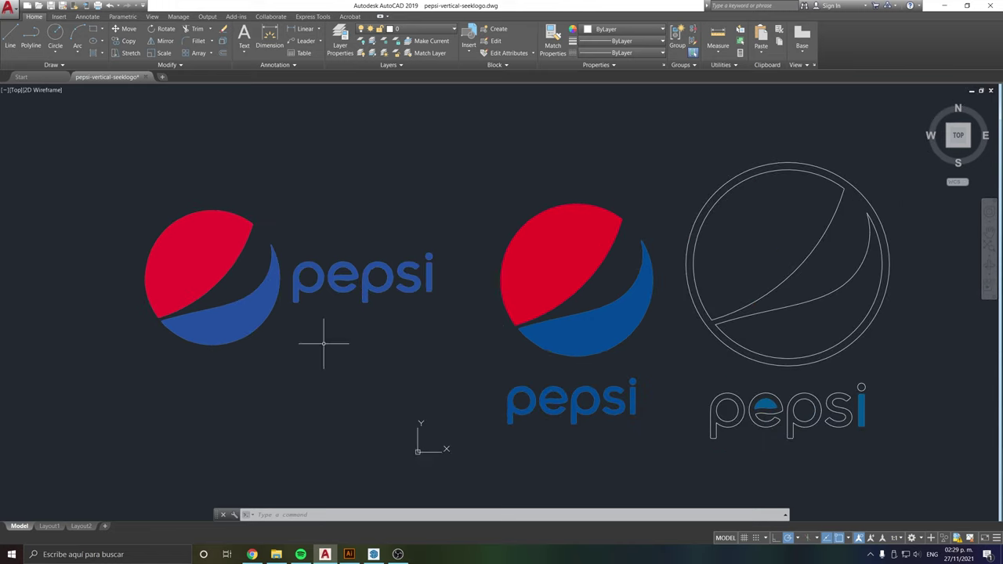
middle_drag(489, 327, 372, 282)
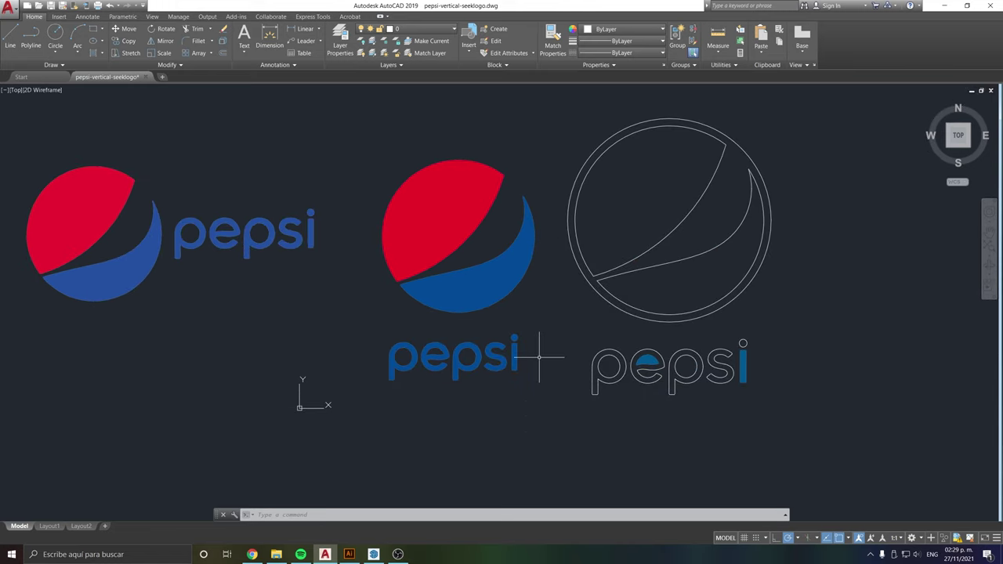
click(524, 397)
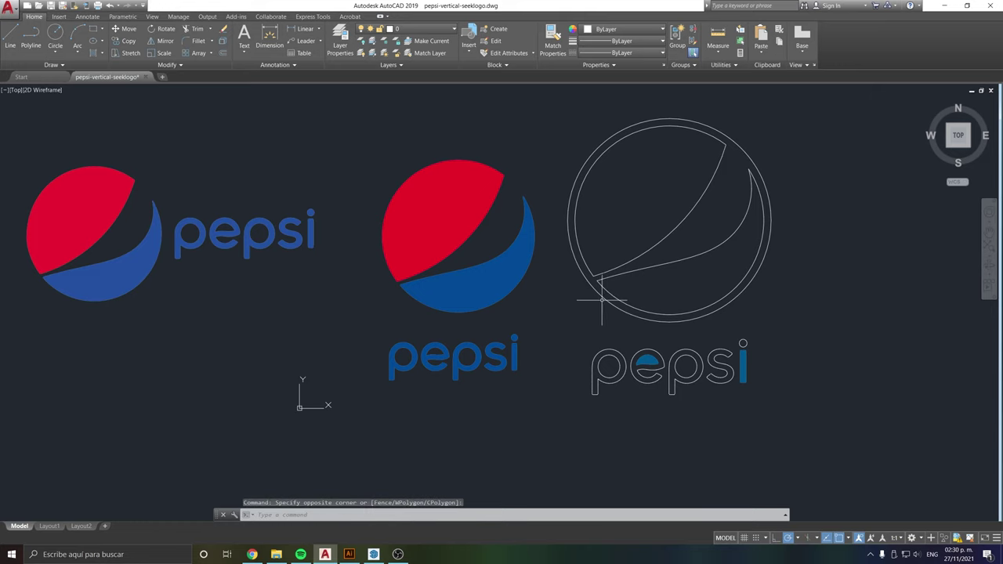
Select all three Pepsi logos and EXPLODE them into separate pieces.
click(650, 425)
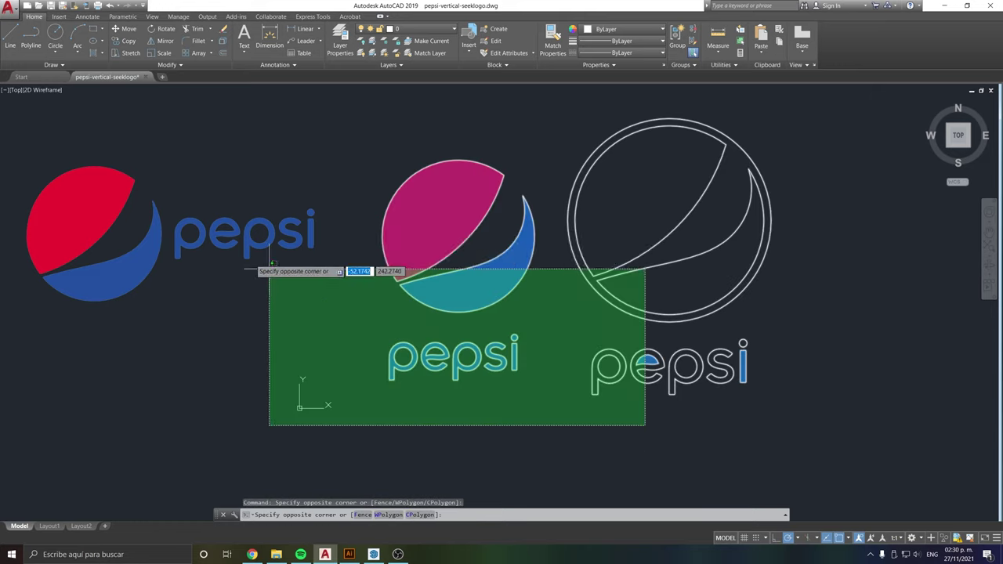
click(135, 192)
text(explo)
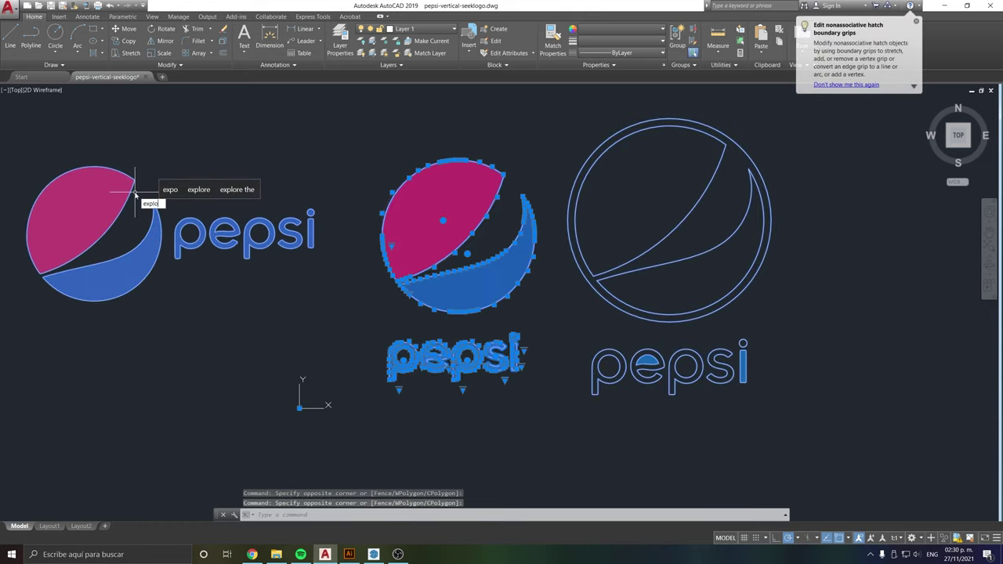
text(de)
key(Return)
Delete the red and blue globe fills of the middle and left logos.
click(399, 216)
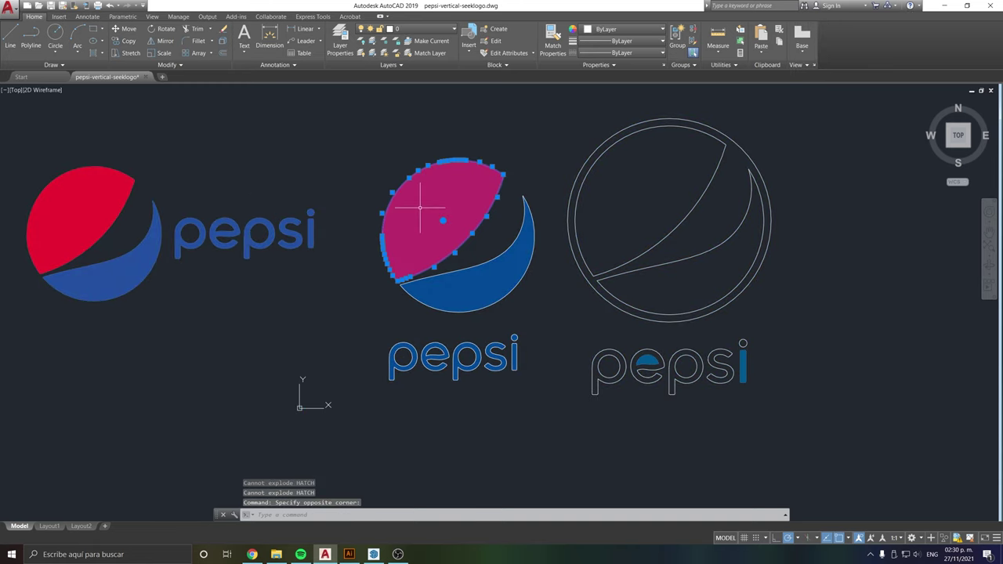
key(Delete)
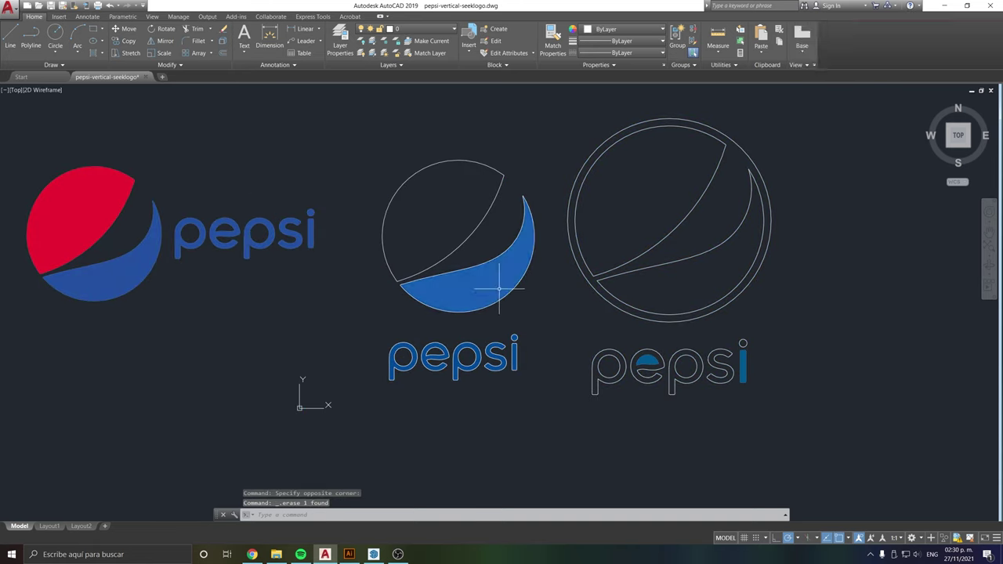
click(481, 280)
key(Delete)
click(100, 265)
key(Delete)
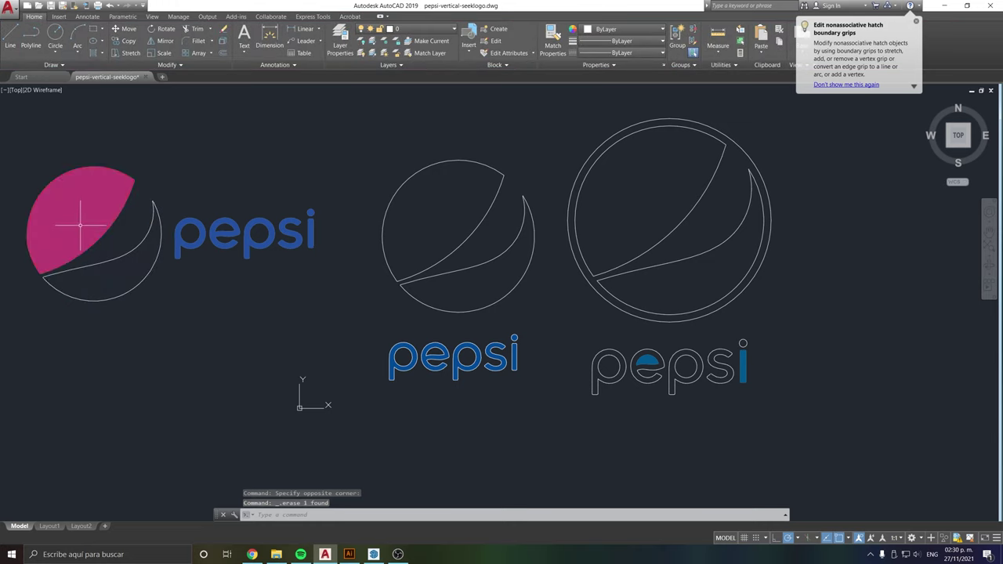
click(81, 223)
key(Delete)
Delete the fills of the letters p, e, p, s and the i stem and dot.
scroll(185, 236, up, 4)
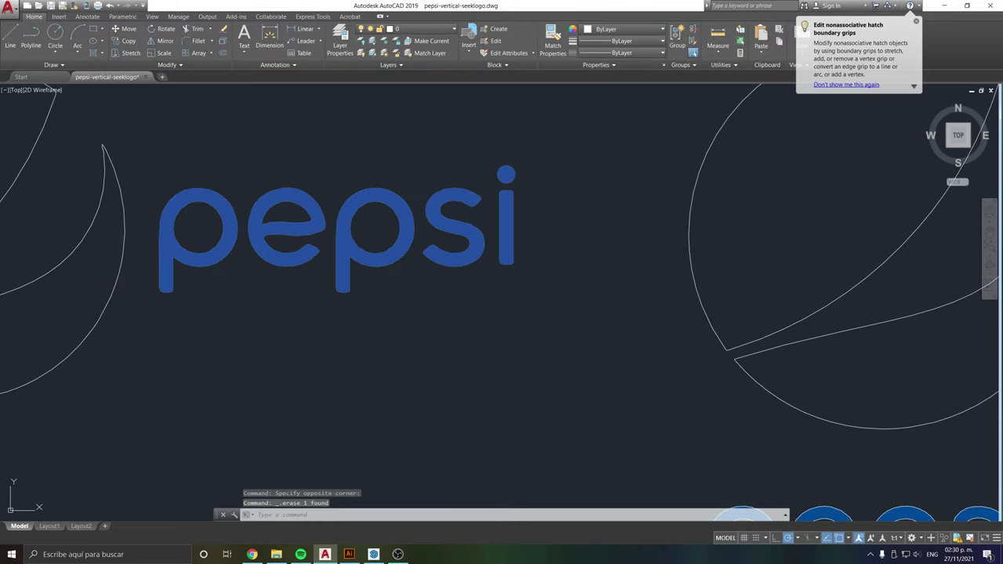
click(185, 236)
key(Delete)
click(278, 254)
key(Delete)
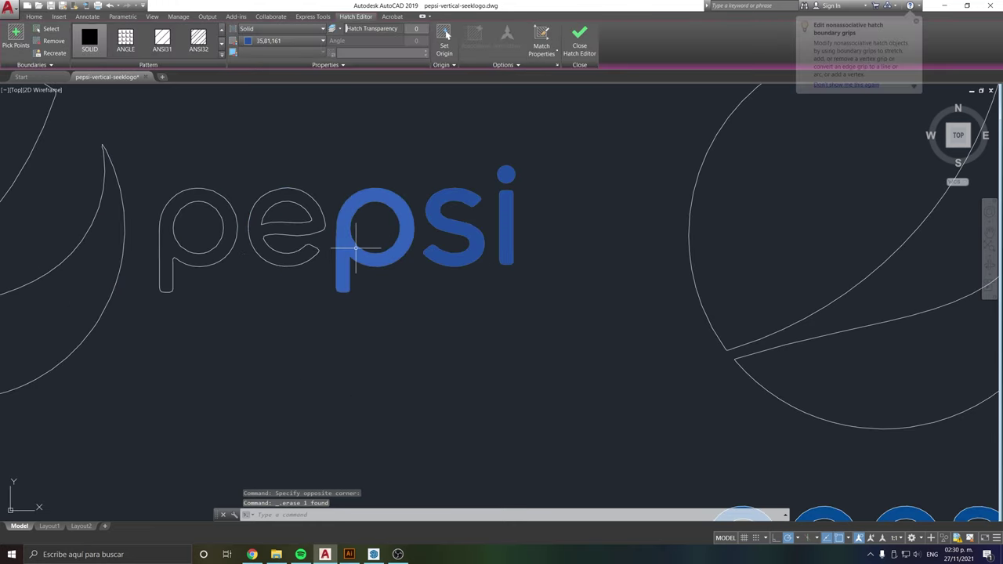
click(356, 250)
key(Delete)
click(445, 225)
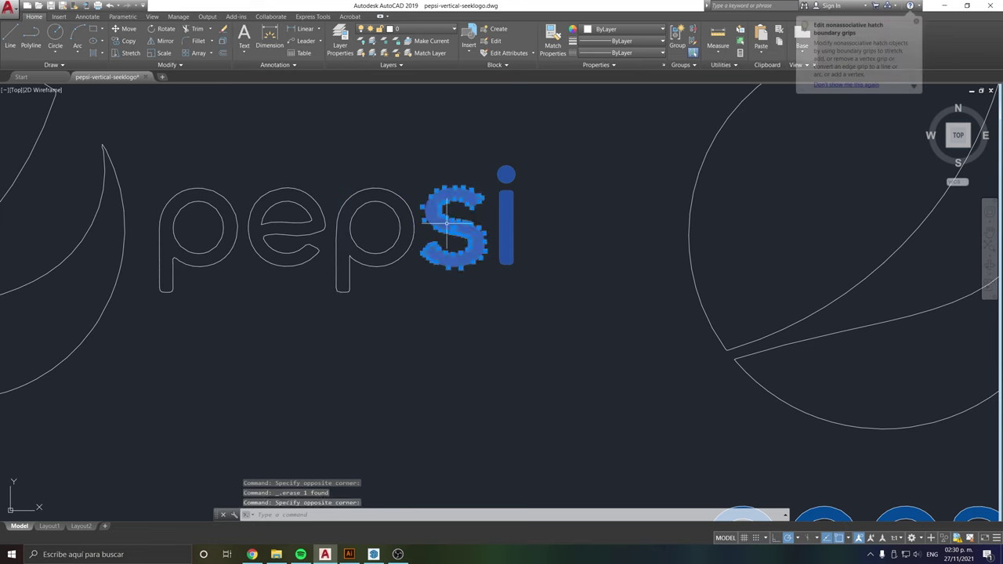
key(Delete)
click(505, 178)
key(Delete)
click(507, 178)
key(Delete)
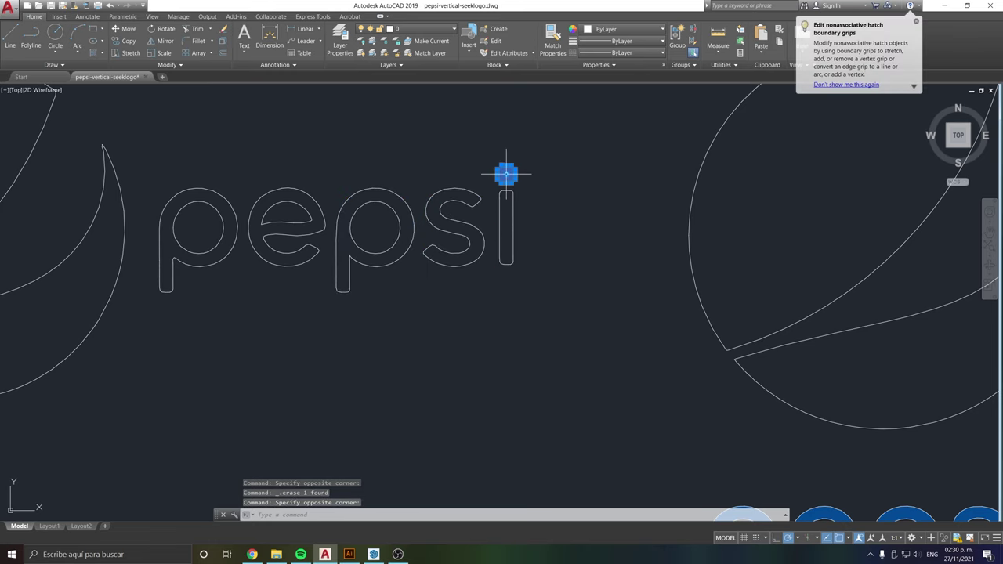
Delete the remaining letter fills of the middle pepsi word, including the i stem and dot.
scroll(470, 181, down, 3)
scroll(501, 259, down, 2)
click(536, 306)
key(Delete)
scroll(536, 307, up, 3)
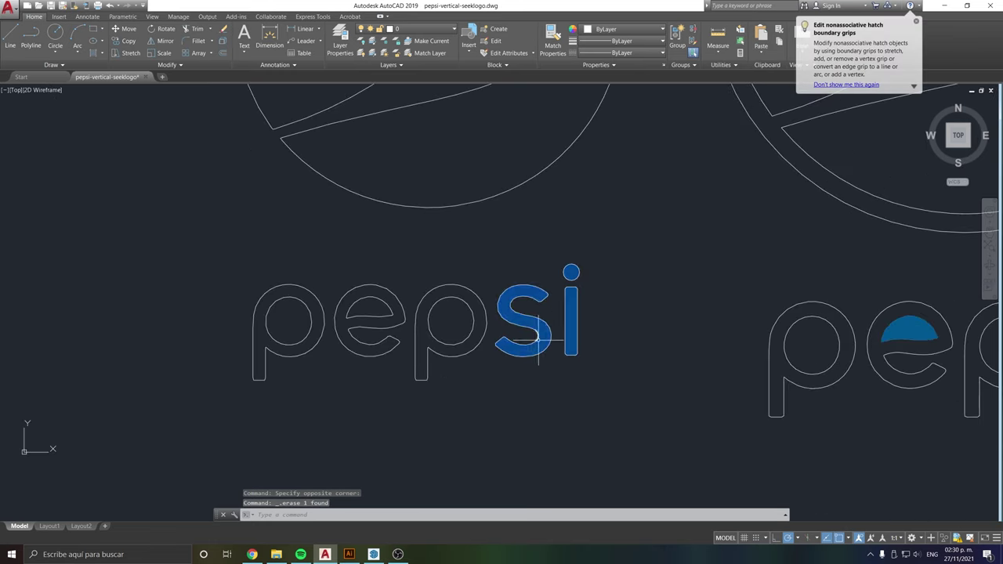
click(523, 321)
key(Delete)
click(572, 297)
key(Delete)
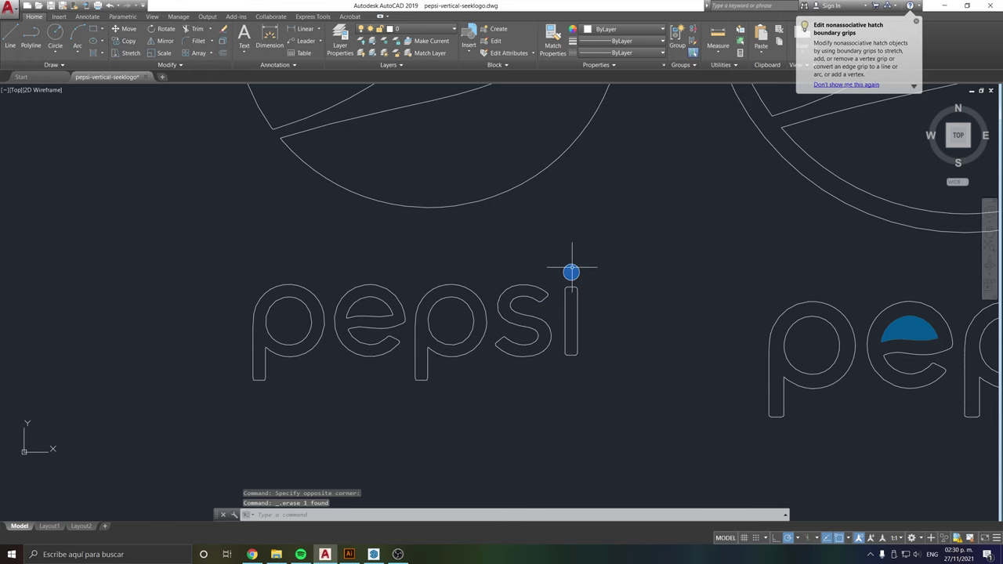
click(572, 273)
key(Delete)
Delete the right logo's blue e and i fills and center all three outlined logos.
scroll(516, 315, down, 3)
middle_drag(641, 317, 502, 317)
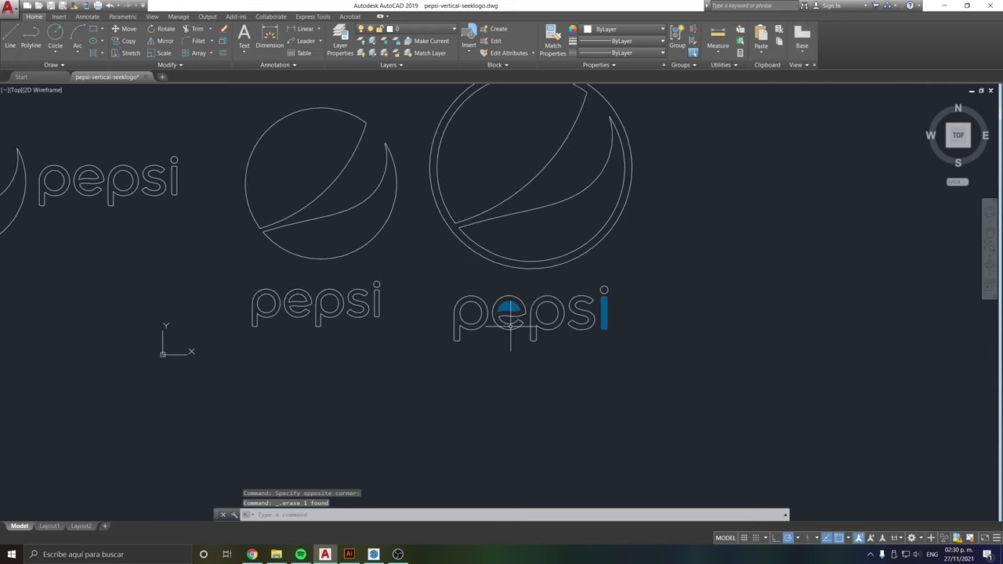
scroll(501, 317, up, 5)
click(490, 304)
key(Delete)
click(735, 313)
key(Delete)
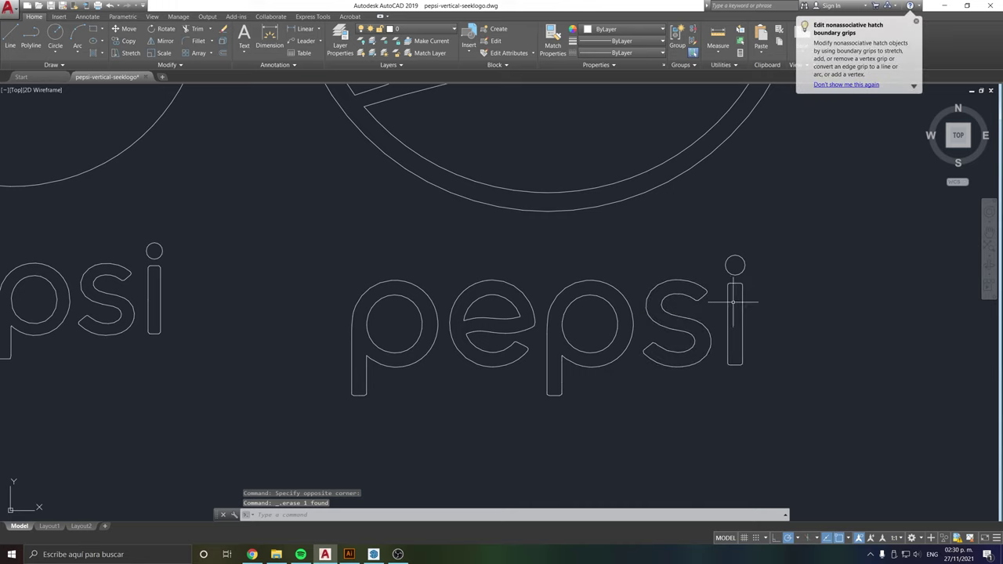
scroll(689, 372, down, 4)
scroll(689, 372, down, 2)
middle_drag(584, 392, 549, 441)
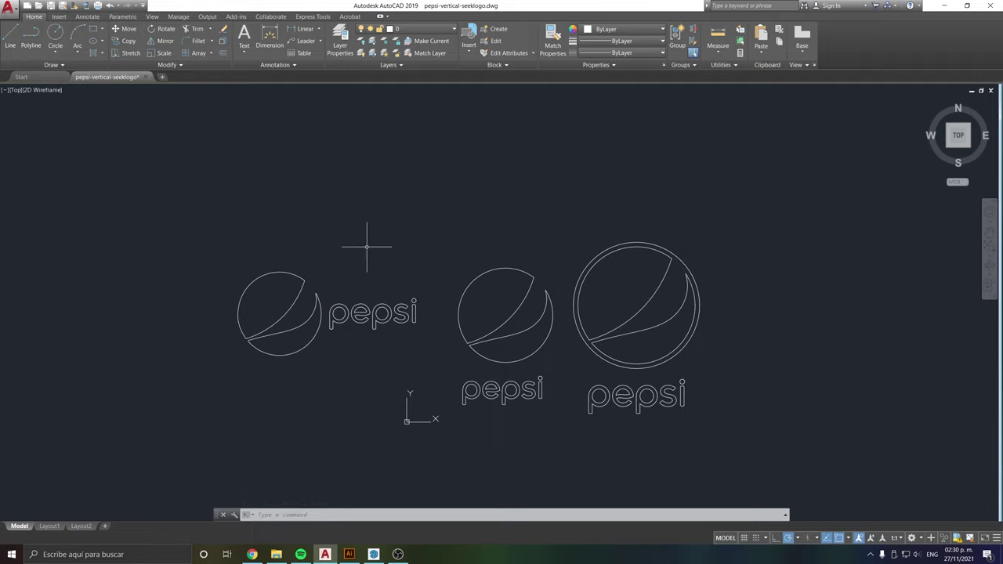
Cancel a stray line, then scale the window-selected logos down from a picked base point.
scroll(506, 322, down, 1)
scroll(426, 314, up, 1)
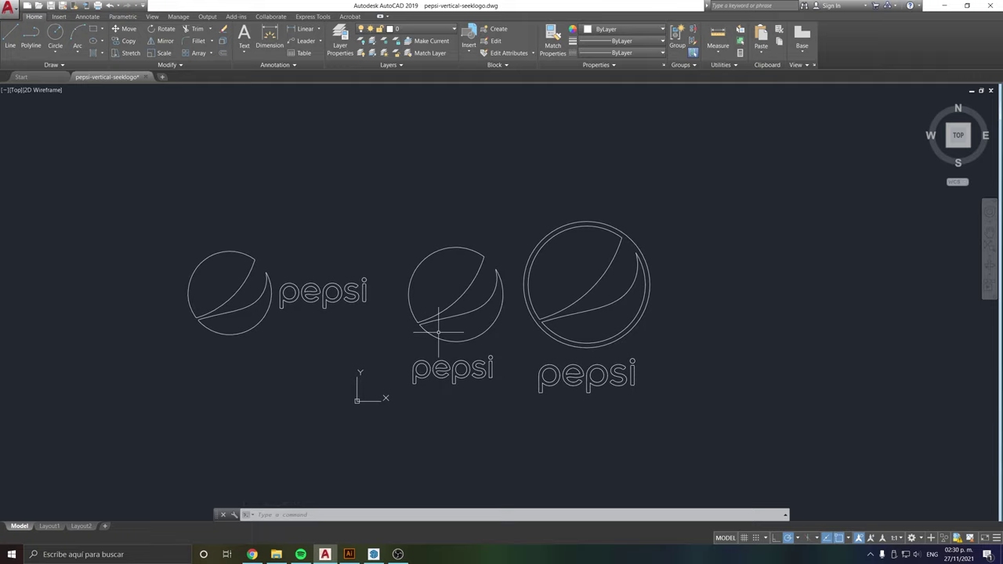
text(l)
key(Return)
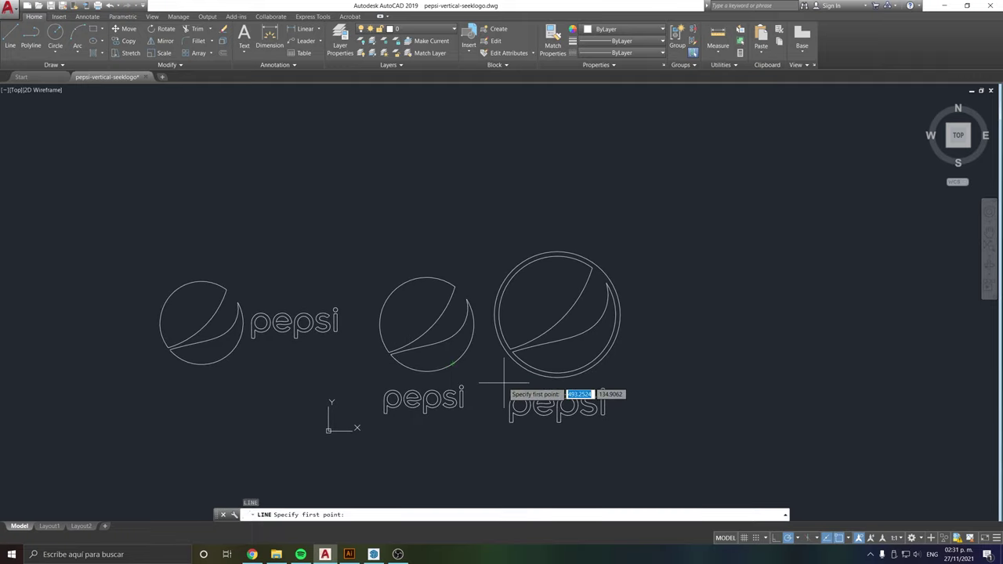
click(503, 383)
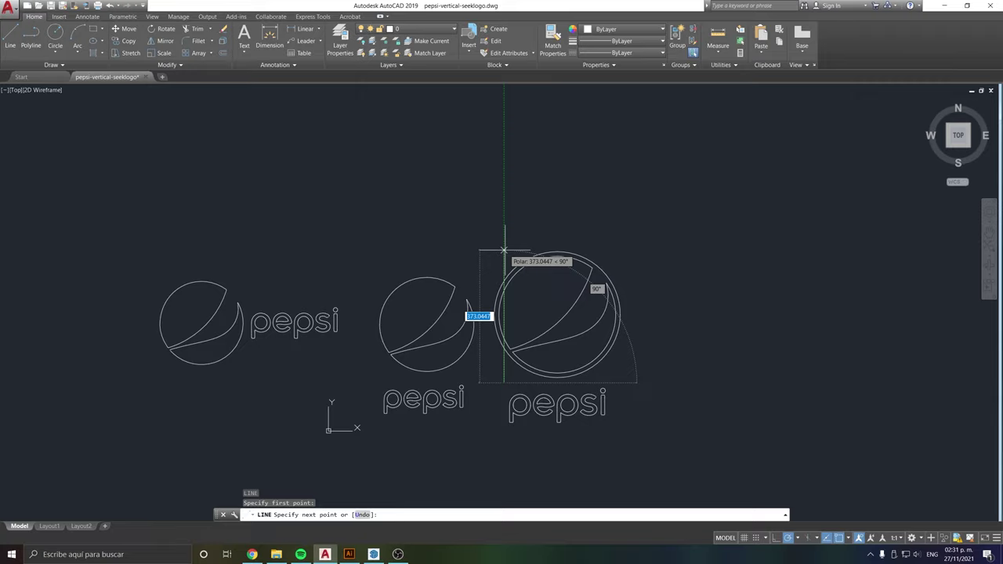
key(Escape)
text(sc)
key(Return)
click(670, 221)
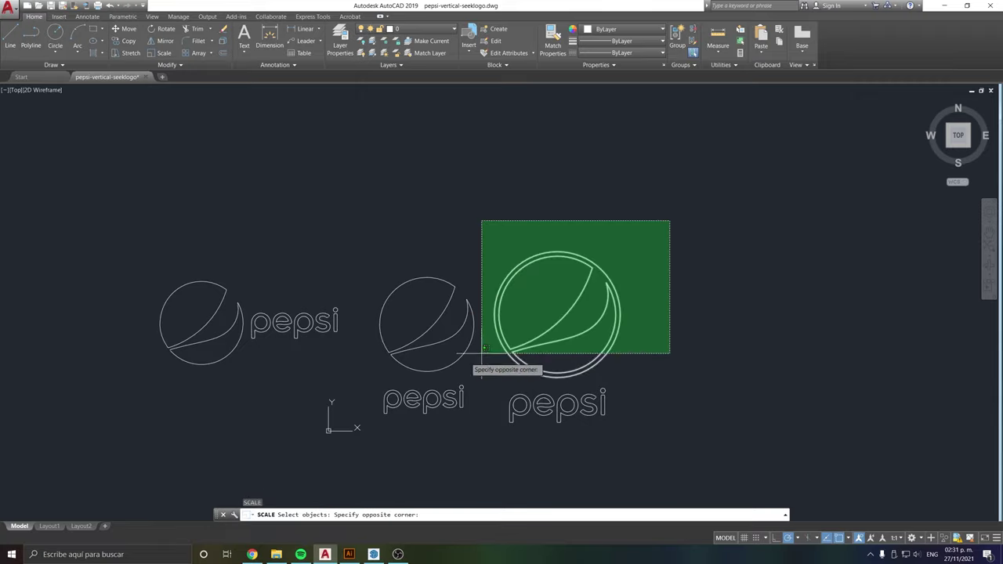
click(482, 348)
key(Return)
click(357, 405)
key(Return)
Scale the picked logos by a factor of .1.
text(l)
key(Return)
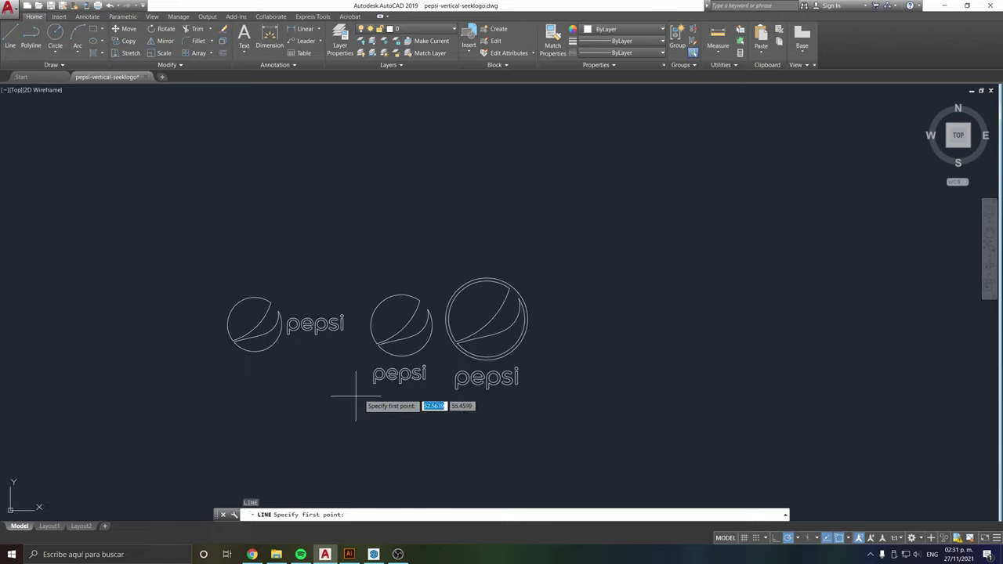
click(518, 344)
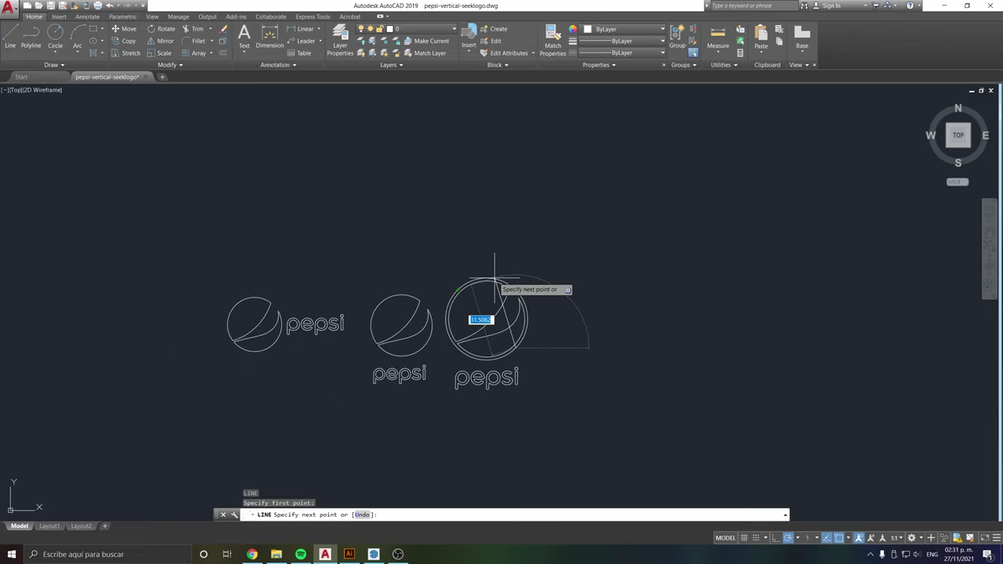
key(Escape)
key(Return)
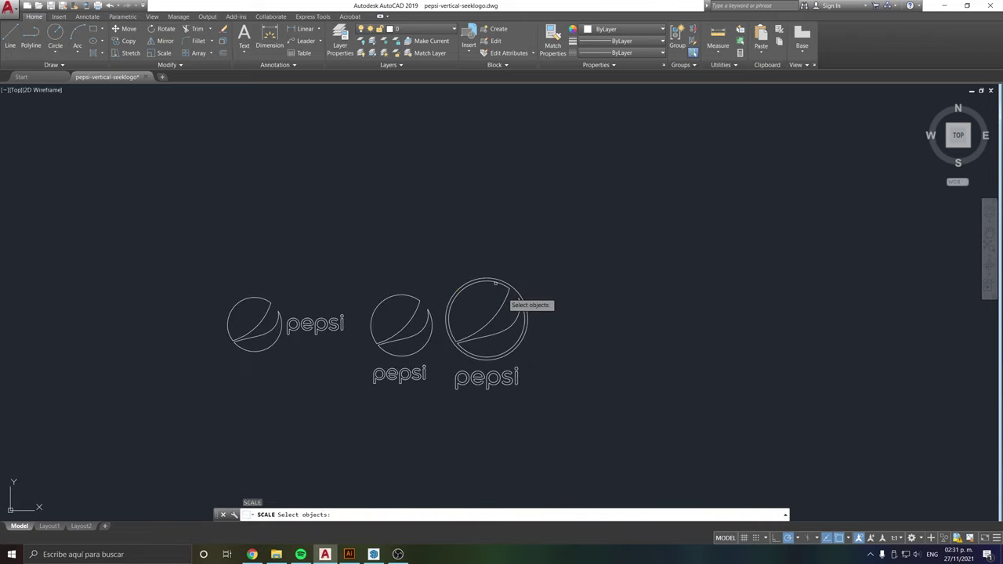
click(350, 296)
text(.1)
key(Return)
Cancel another unfinished line and regenerate the drawing so the curves display smoothly.
scroll(329, 363, up, 5)
text(l)
key(Return)
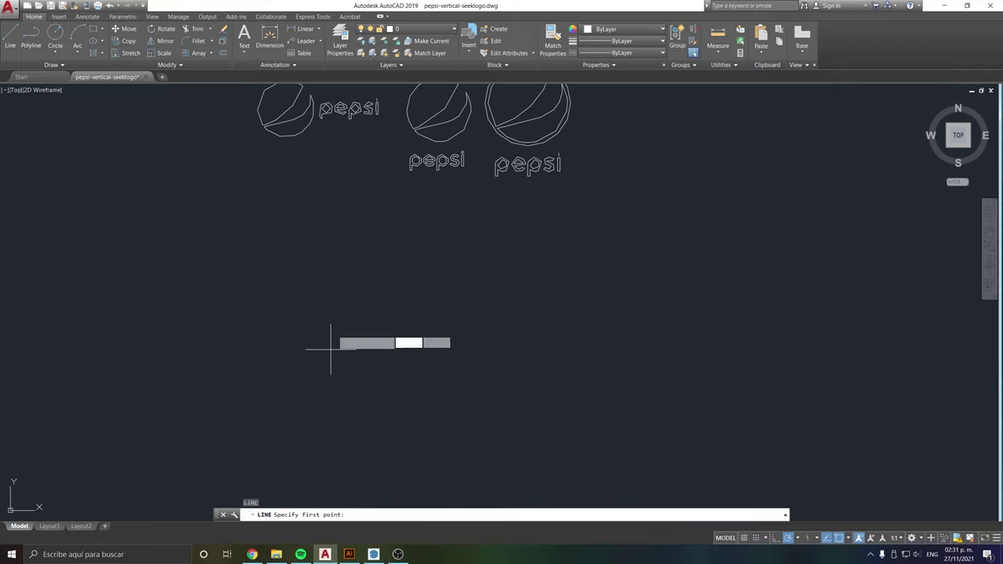
scroll(335, 340, up, 2)
click(429, 322)
key(Escape)
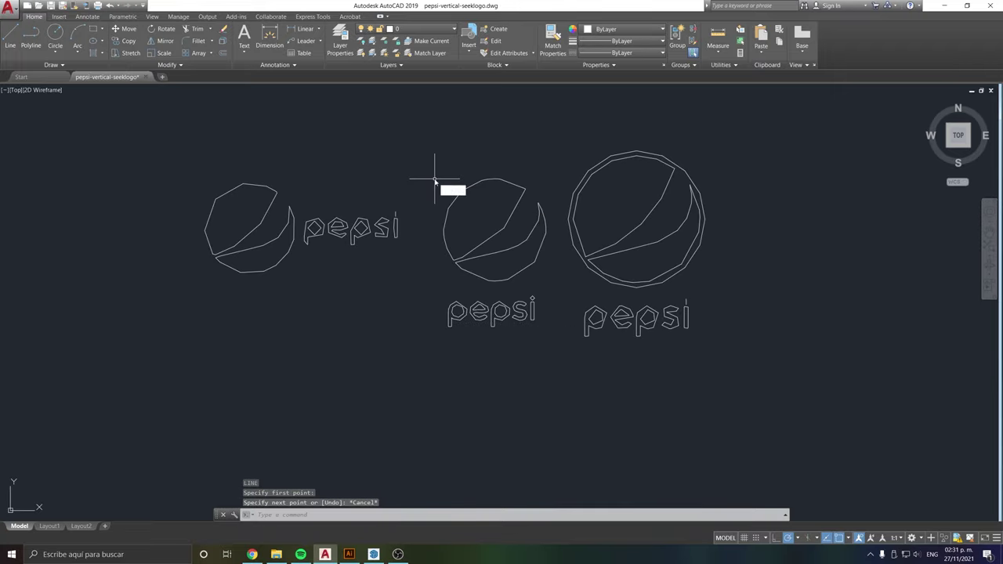
text(regen)
key(Return)
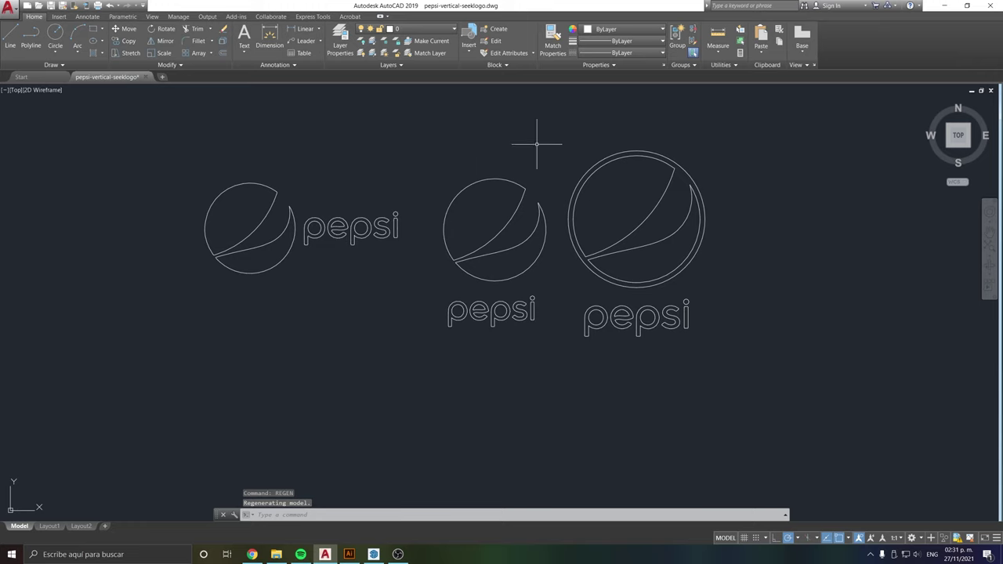
Save the drawing pepsi-vertical-seeklogo.dwg.
scroll(410, 293, up, 2)
scroll(392, 315, up, 3)
scroll(368, 221, down, 3)
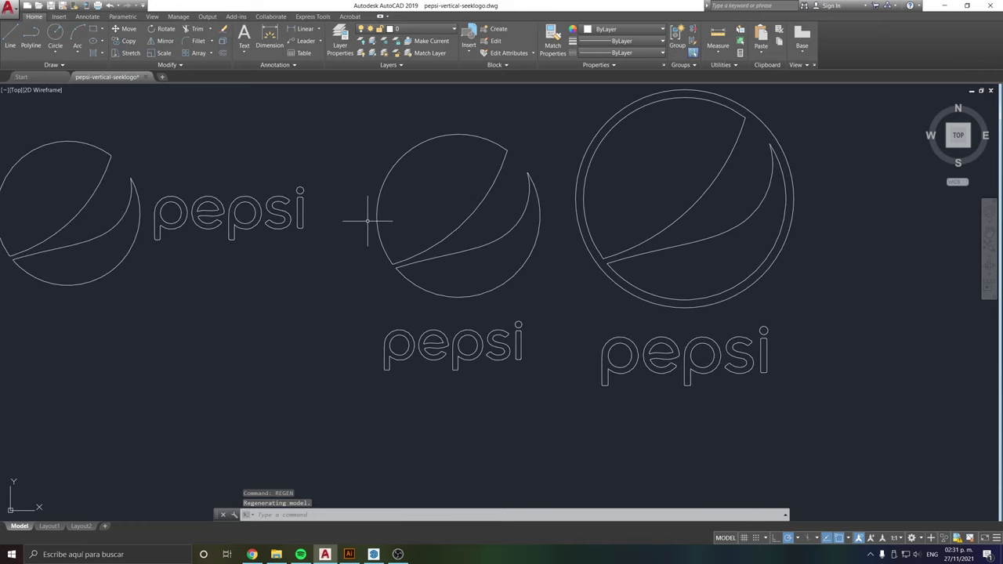
scroll(432, 377, down, 4)
scroll(442, 324, up, 4)
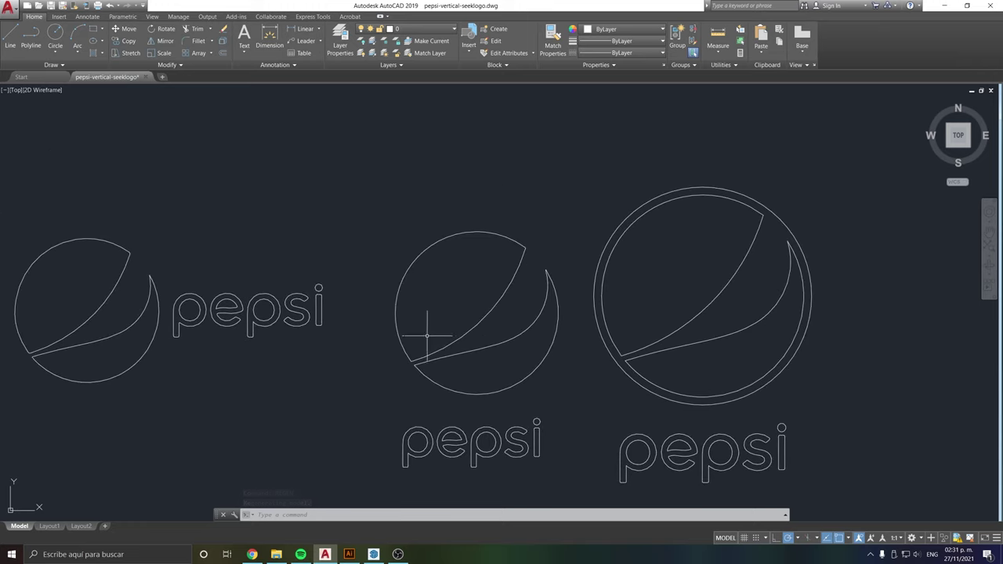
scroll(426, 336, up, 1)
scroll(141, 126, down, 2)
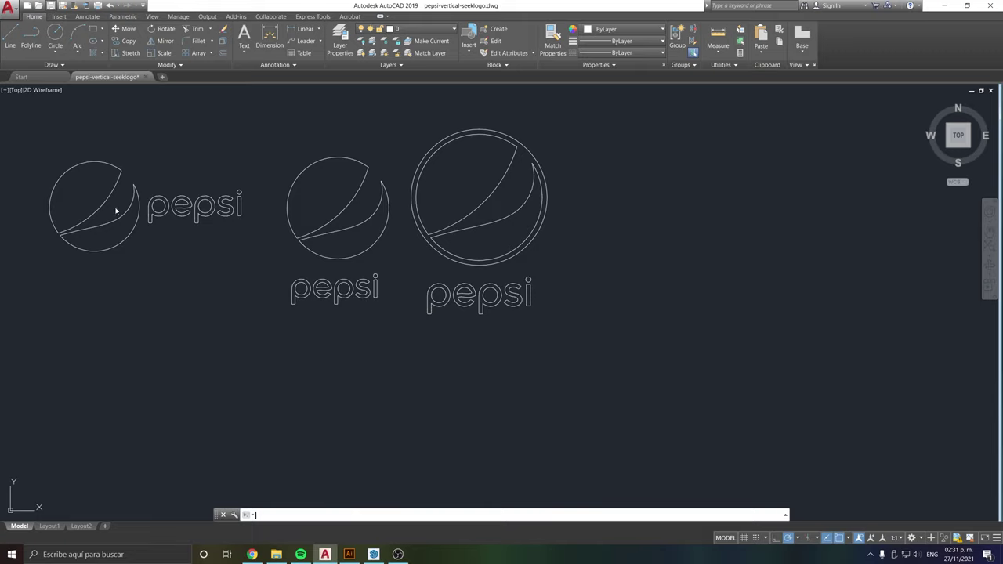
key(ctrl+s)
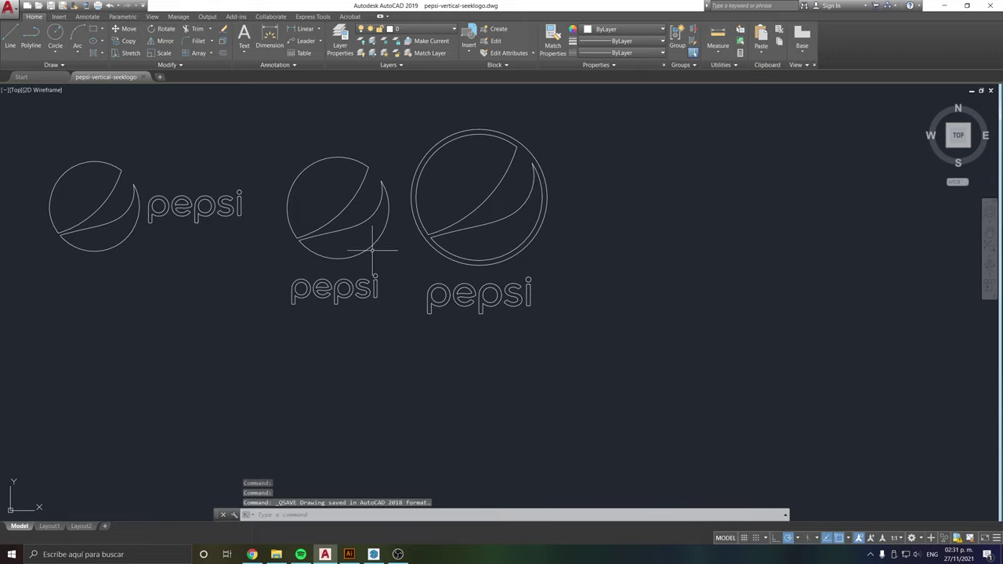
Switch to SketchUp and start an Archivo > Importar of the pepsi-vertical-seeklogo drawing.
key(alt+Tab)
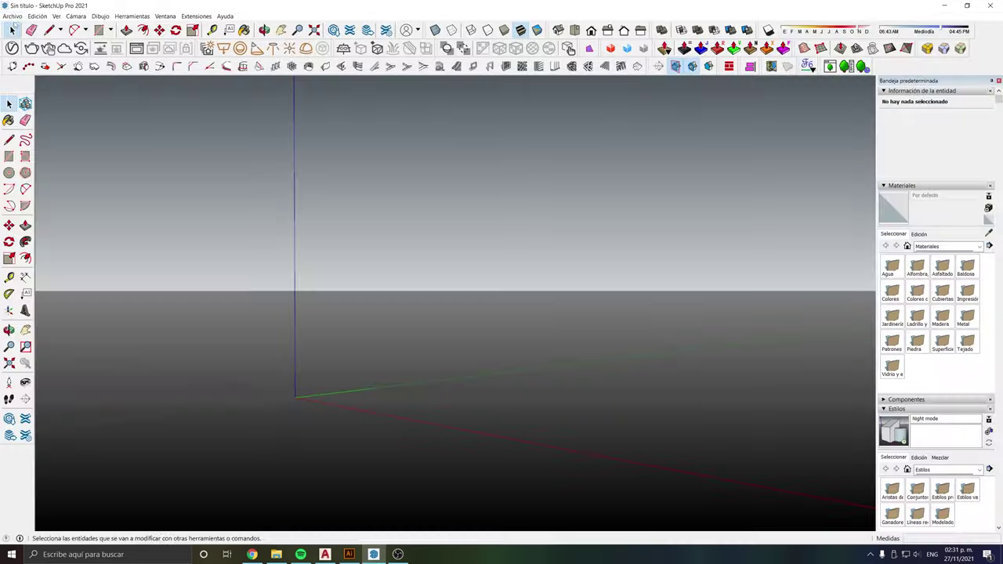
click(12, 16)
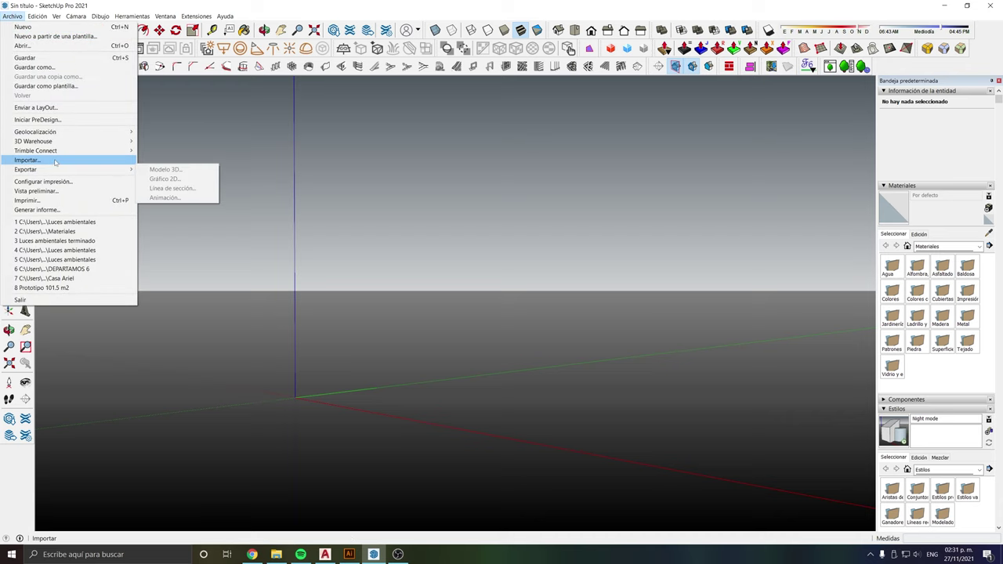
click(27, 160)
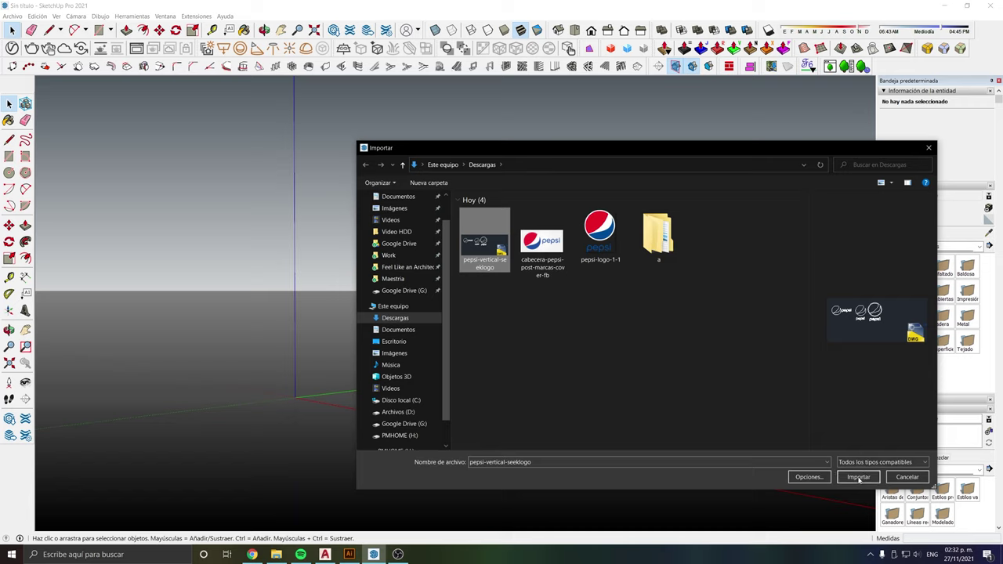
click(877, 462)
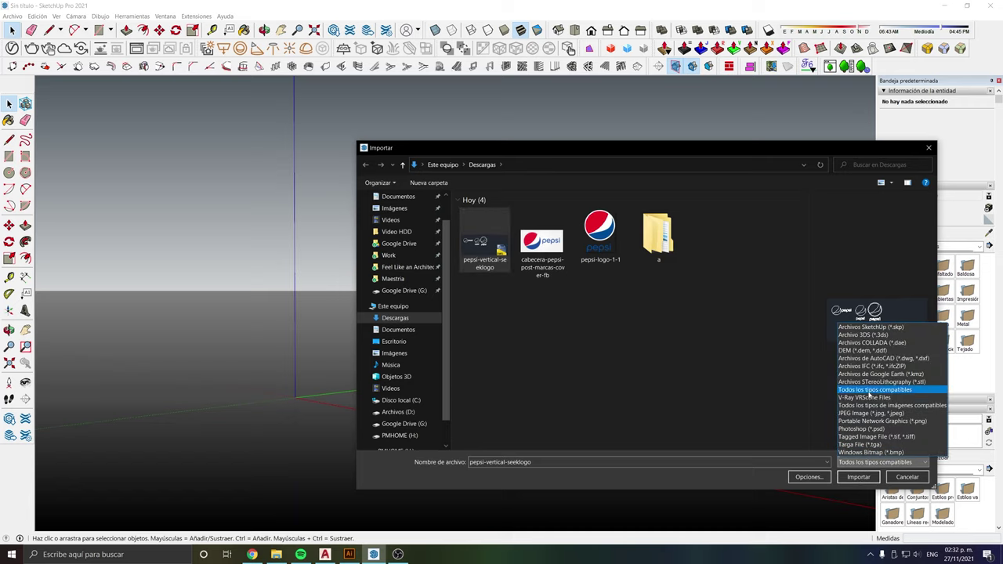
click(912, 462)
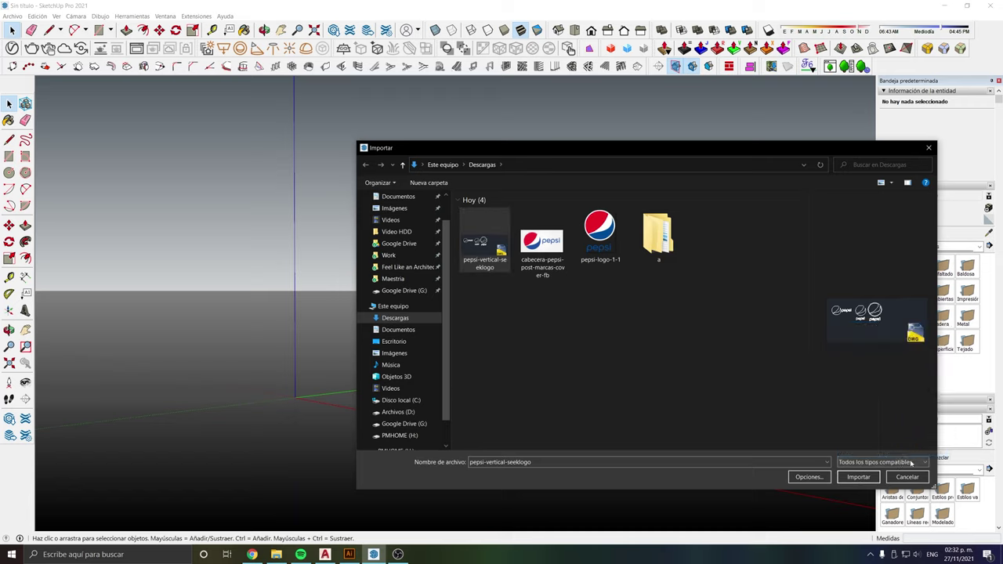
Set DWG import options to merge coplanar faces, orient faces consistently and use Metros.
click(809, 478)
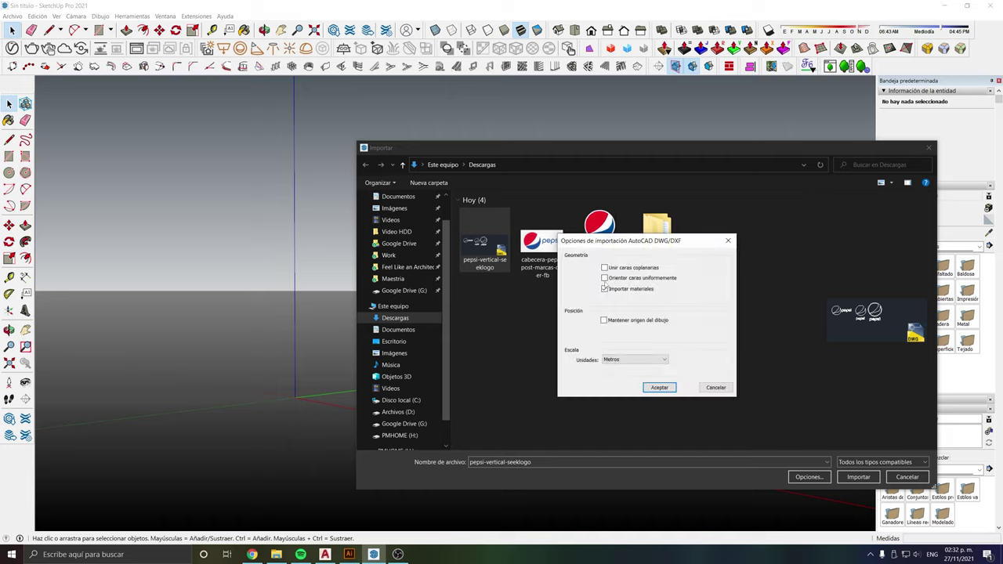
click(620, 359)
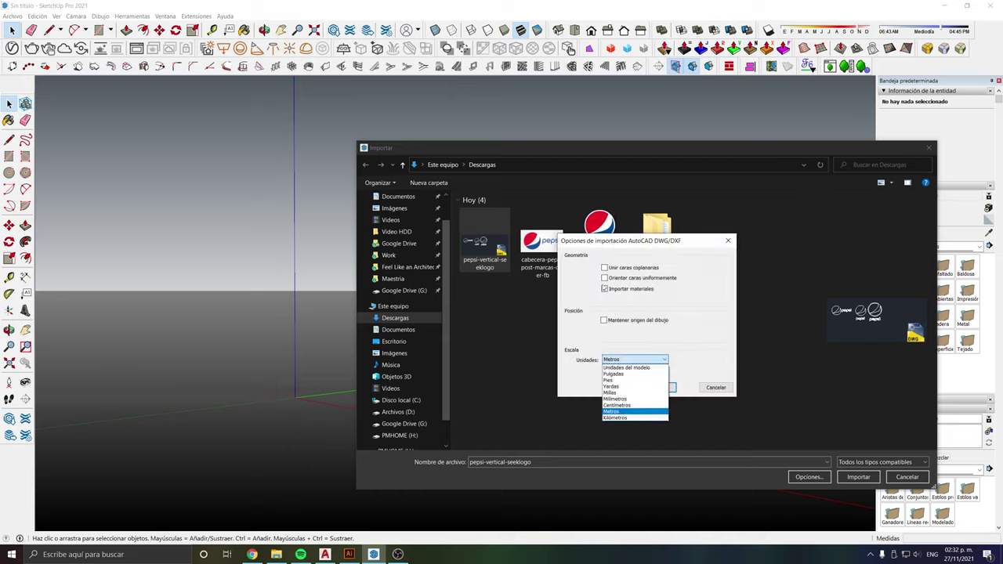
click(603, 278)
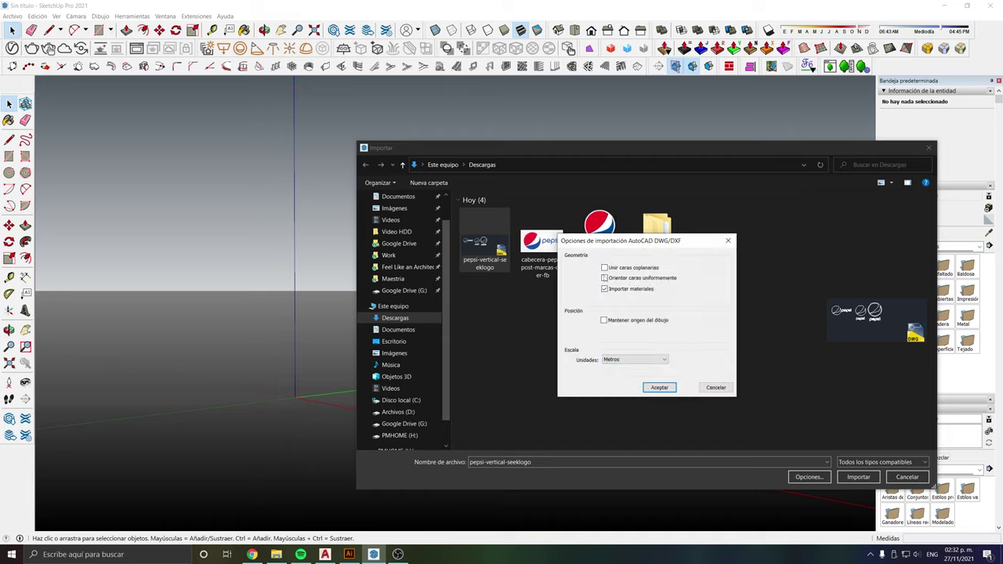
click(674, 387)
Import pepsi-vertical-seeklogo.dwg and select the resulting Pepsi logo component.
click(857, 478)
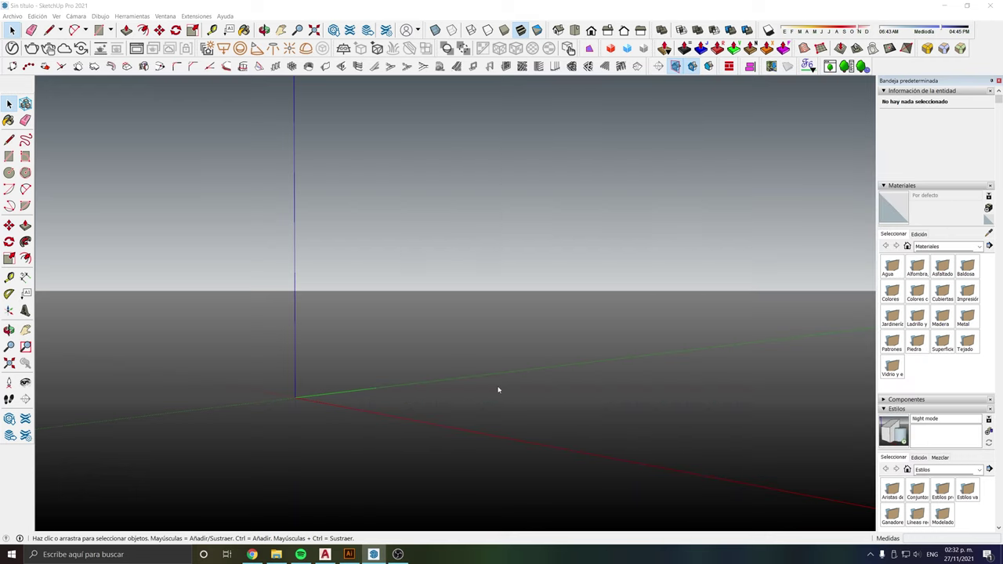
scroll(451, 425, down, 3)
scroll(453, 373, down, 2)
scroll(352, 396, up, 8)
click(352, 395)
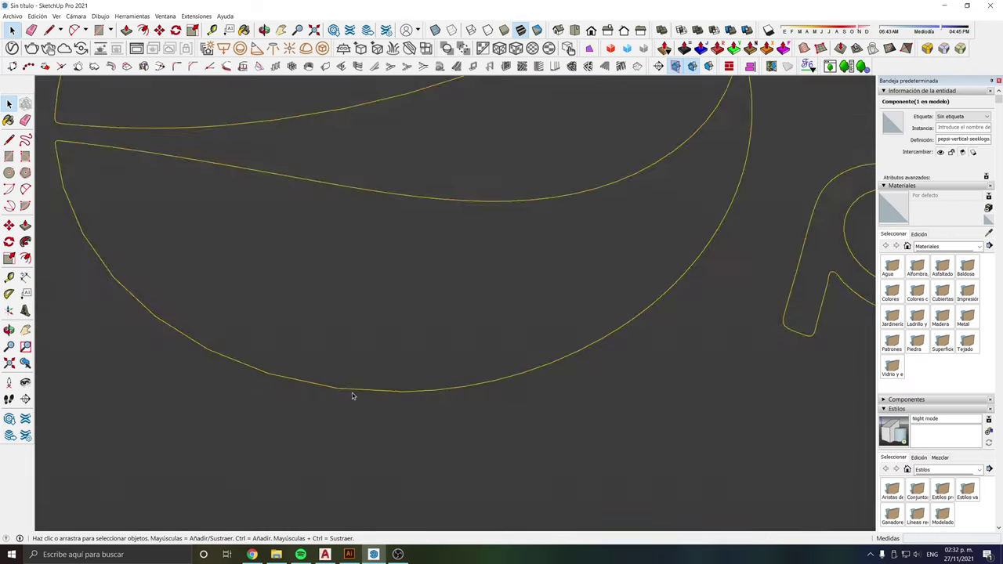
Zoom out to frame the whole logo component and bring up its context menu.
scroll(352, 395, down, 2)
scroll(352, 396, down, 1)
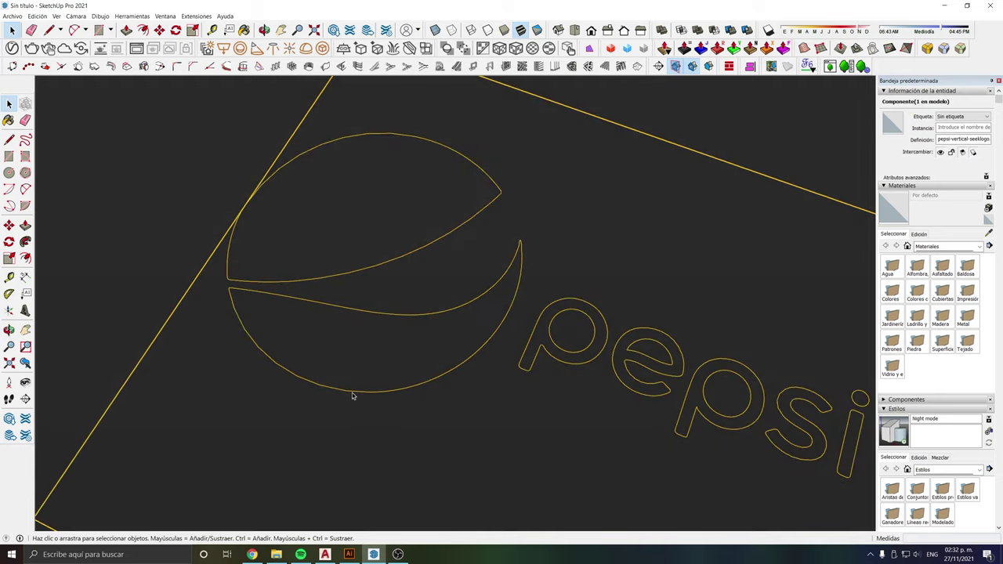
scroll(352, 393, up, 2)
scroll(352, 393, up, 2)
scroll(314, 393, up, 2)
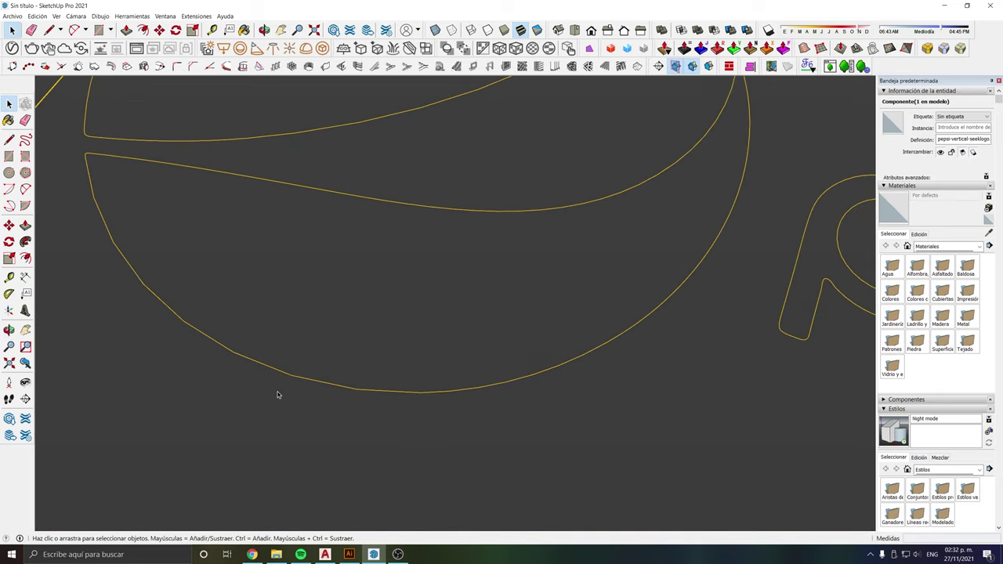
scroll(277, 394, down, 1)
scroll(278, 394, up, 2)
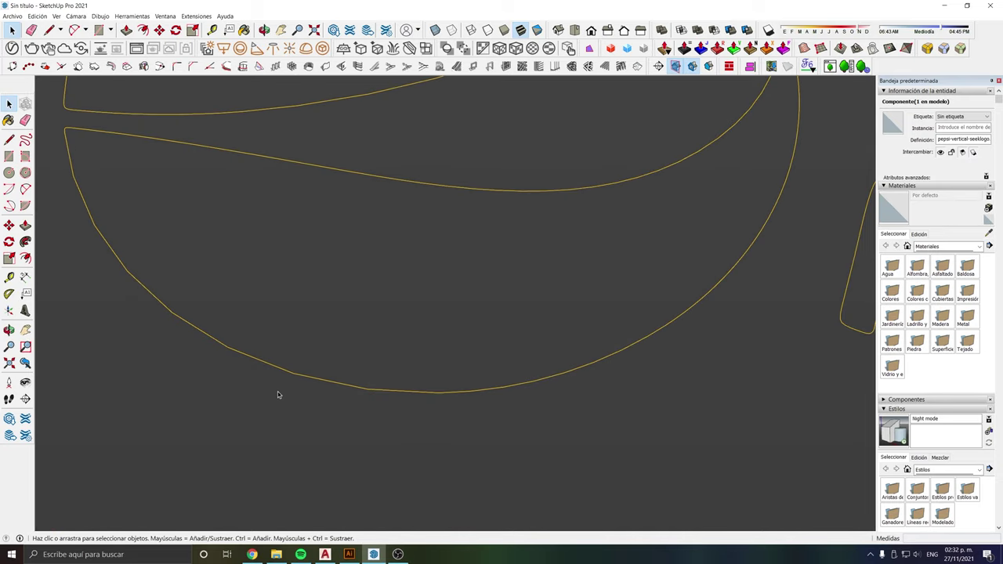
scroll(278, 394, down, 2)
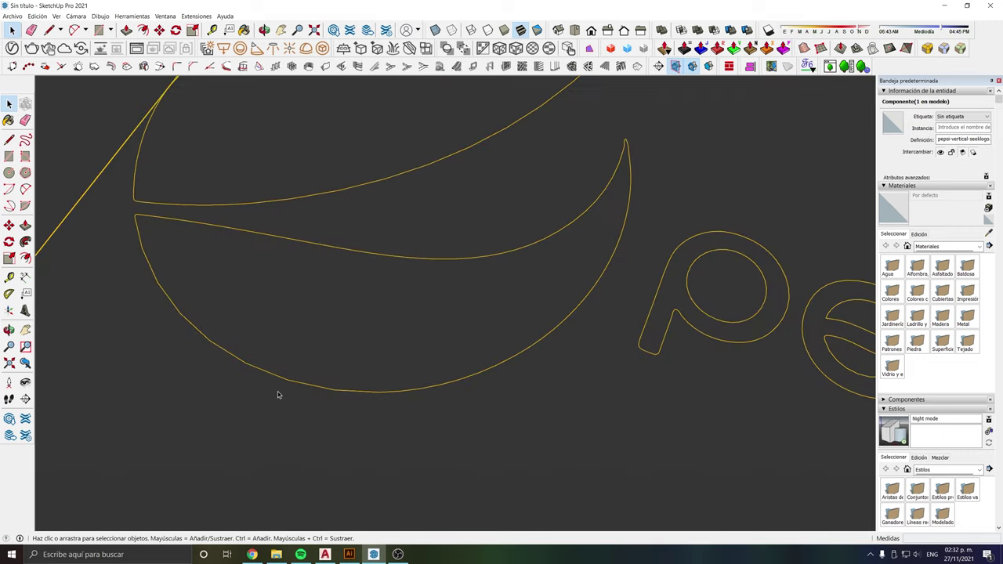
scroll(277, 394, up, 2)
scroll(277, 395, up, 1)
scroll(277, 395, down, 1)
scroll(278, 394, down, 1)
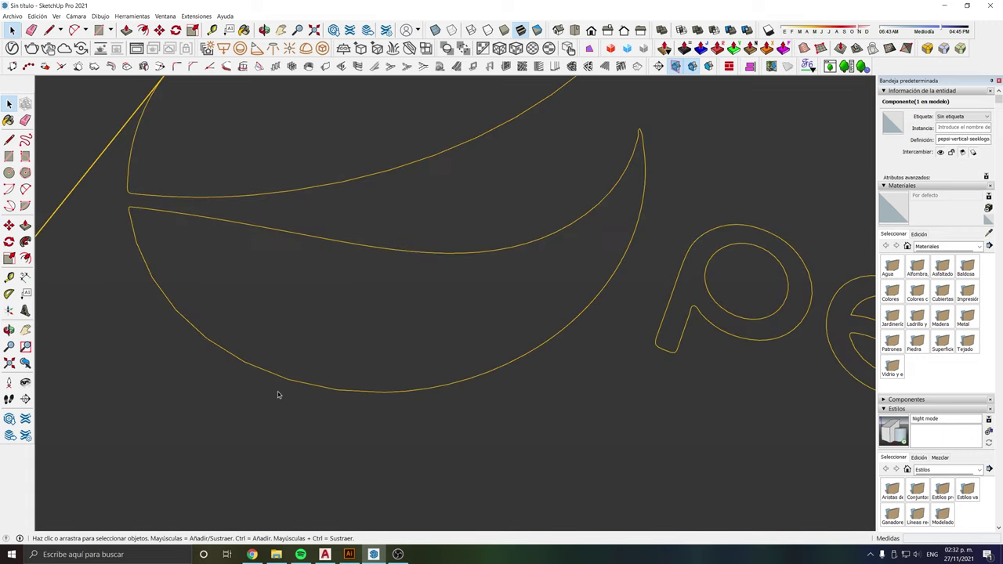
scroll(261, 293, down, 1)
scroll(260, 293, down, 1)
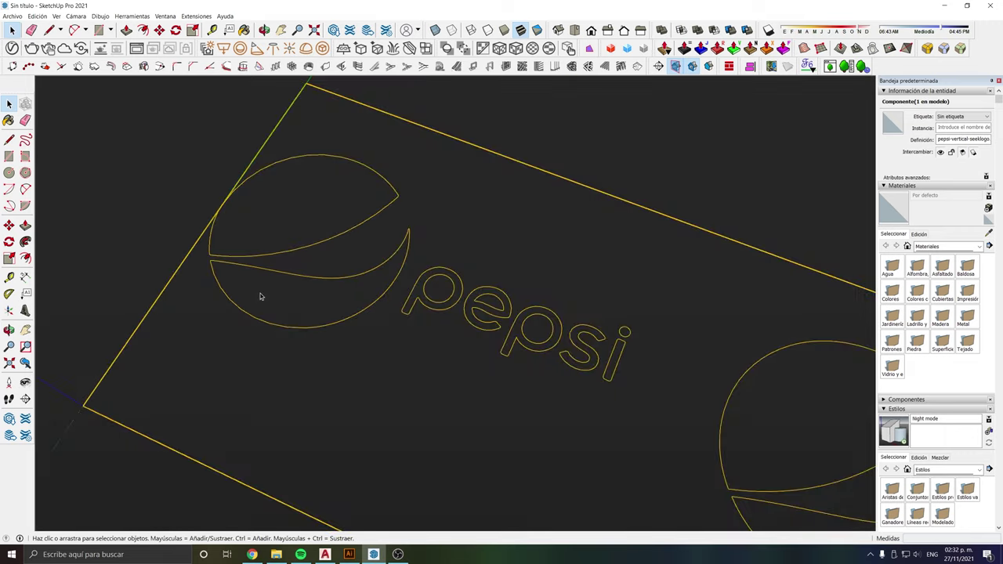
scroll(260, 293, down, 1)
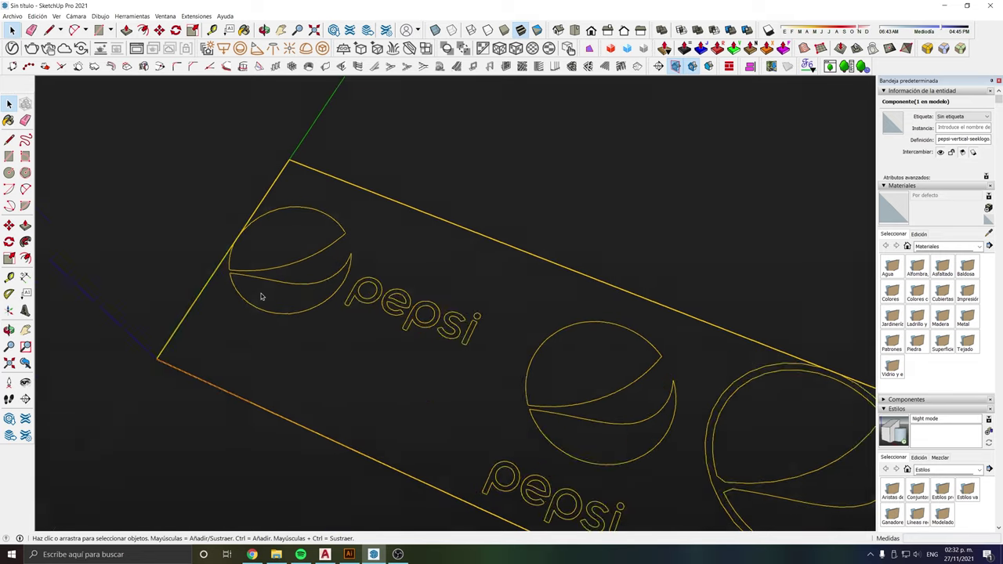
scroll(261, 297, up, 1)
scroll(214, 289, up, 3)
scroll(214, 289, up, 2)
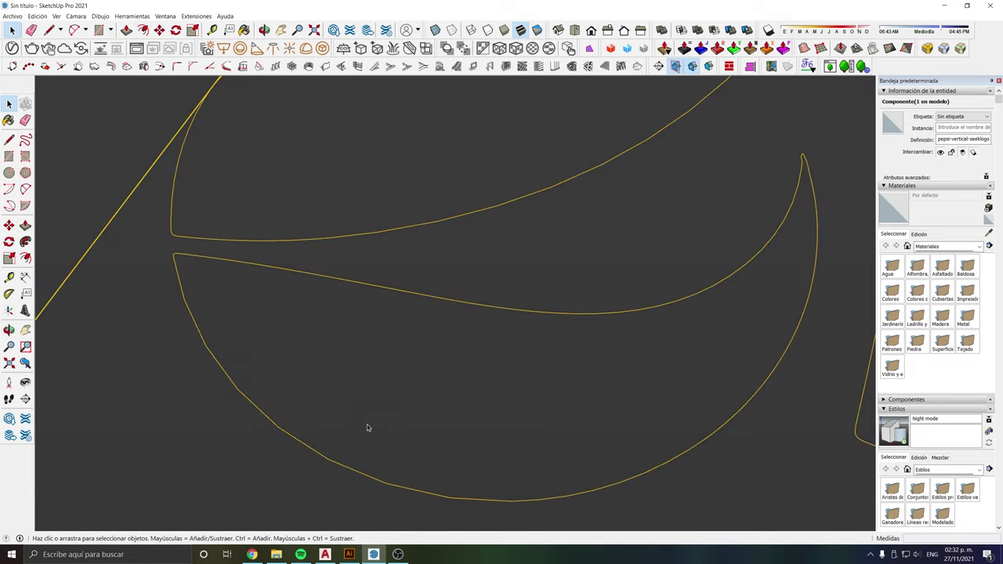
scroll(210, 256, down, 2)
scroll(210, 255, down, 2)
scroll(210, 255, down, 1)
scroll(211, 257, down, 1)
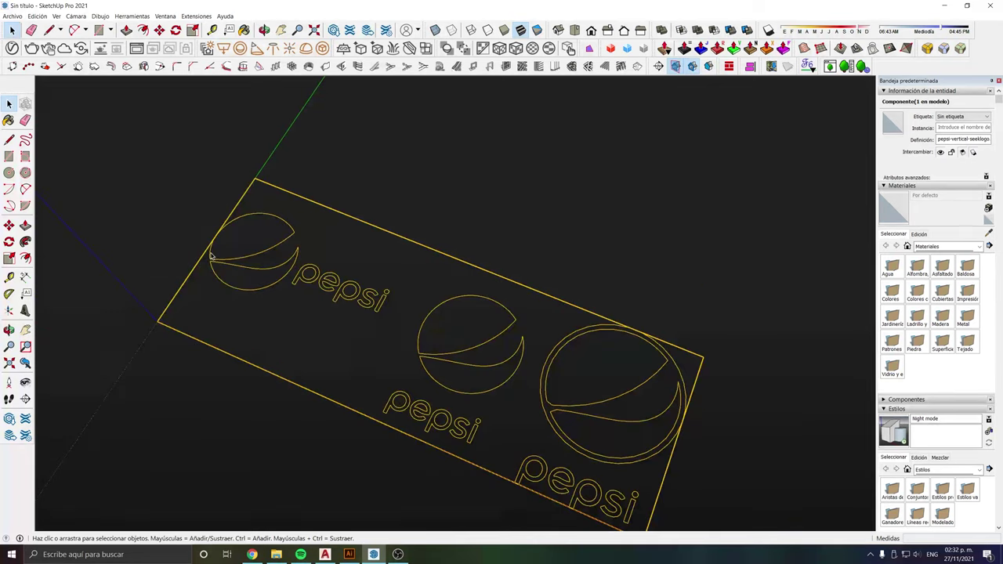
scroll(513, 423, up, 2)
scroll(463, 363, up, 2)
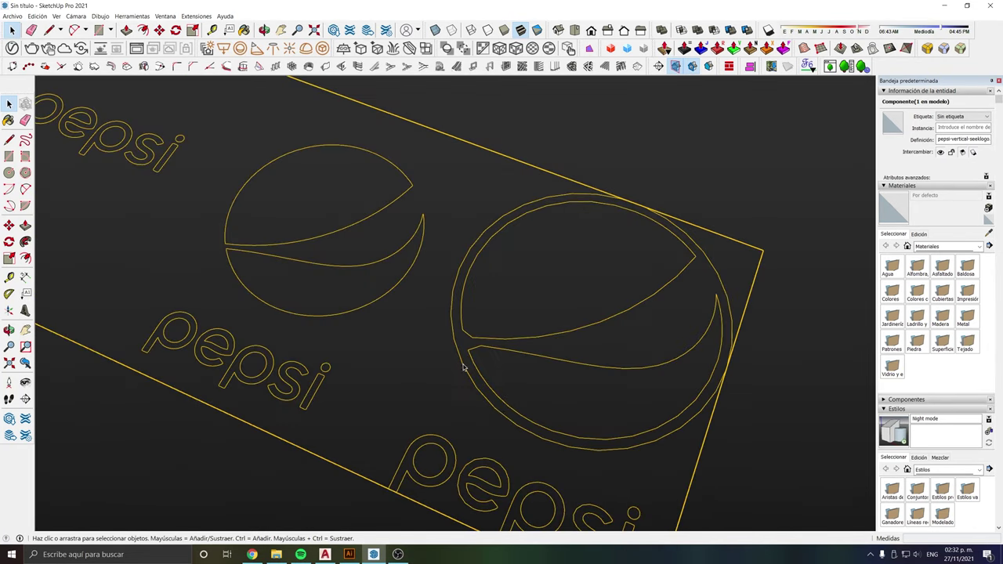
scroll(465, 365, up, 2)
scroll(426, 254, up, 1)
scroll(427, 253, down, 3)
scroll(405, 306, down, 1)
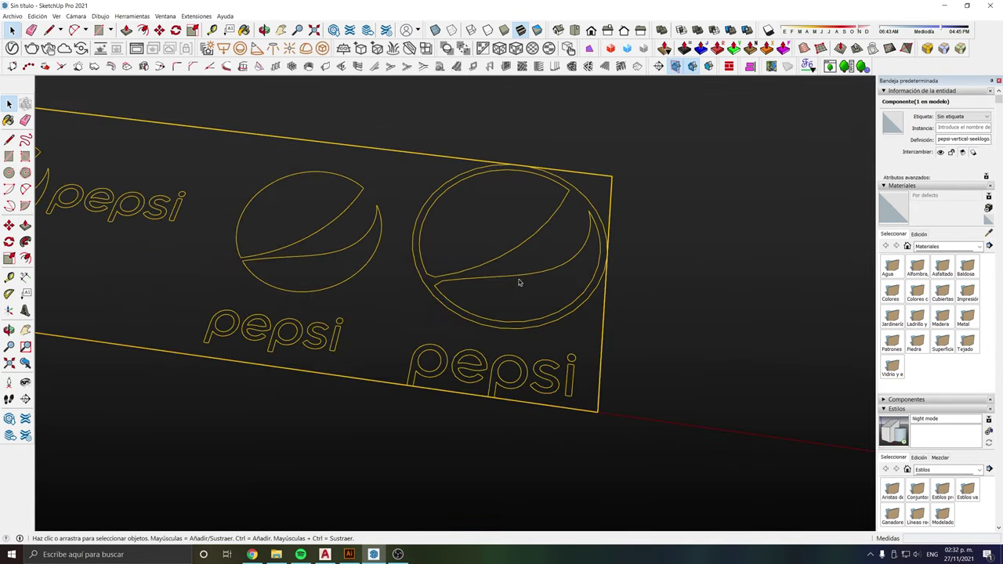
scroll(650, 315, down, 1)
scroll(576, 313, down, 1)
right_click(494, 311)
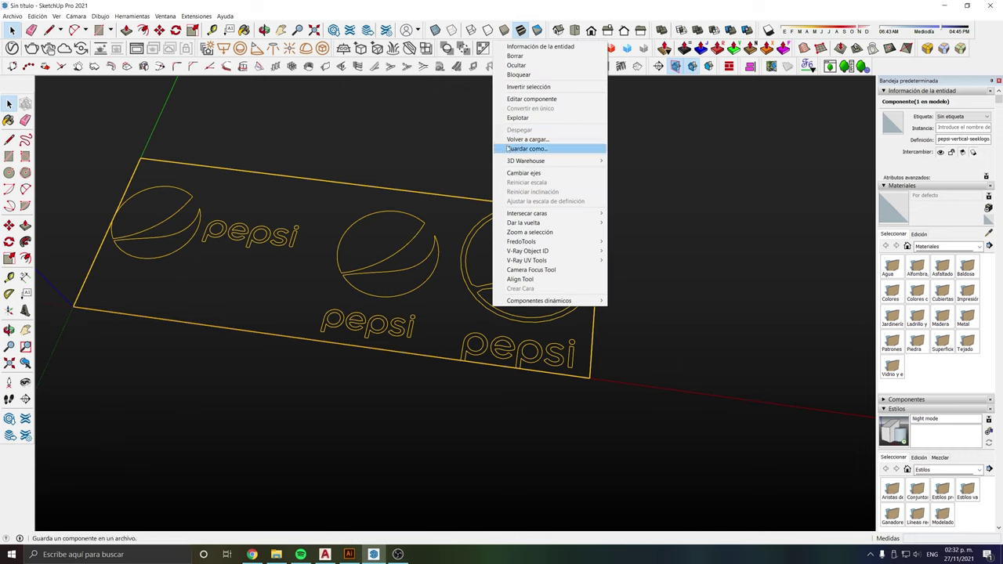
Explode the logo component, select all three logos' outline edges, and fill them using Crear Cara.
click(377, 309)
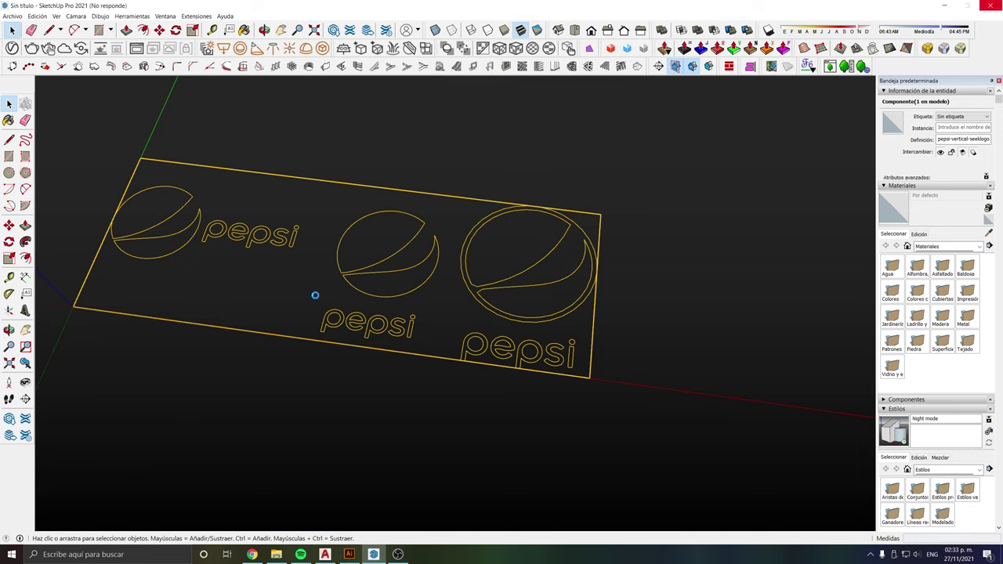
drag(663, 403, 188, 192)
drag(642, 403, 94, 149)
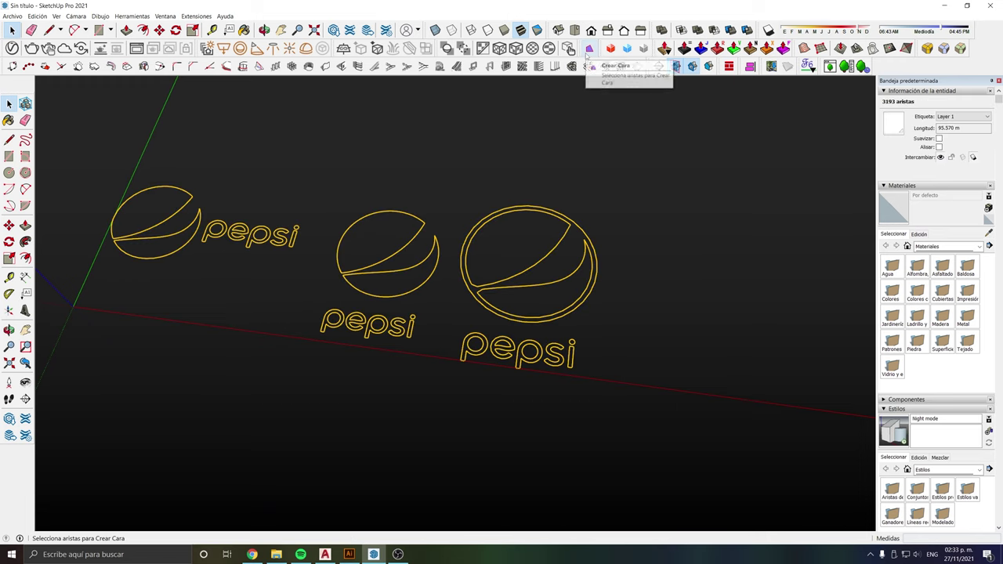
click(588, 50)
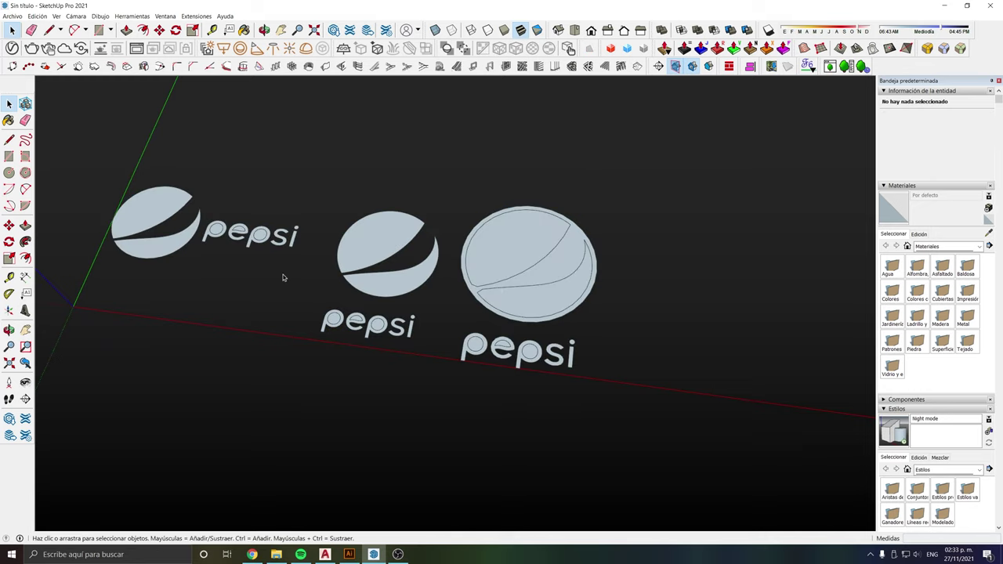
Raise the top half of the left globe into a thin solid with Push/Pull.
scroll(435, 337, up, 3)
click(511, 347)
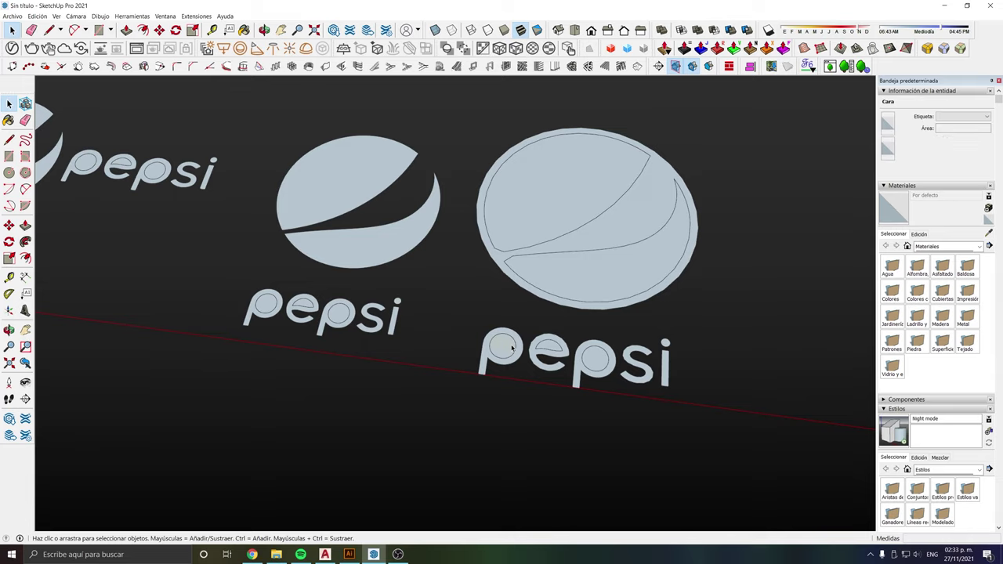
click(564, 370)
scroll(392, 333, down, 2)
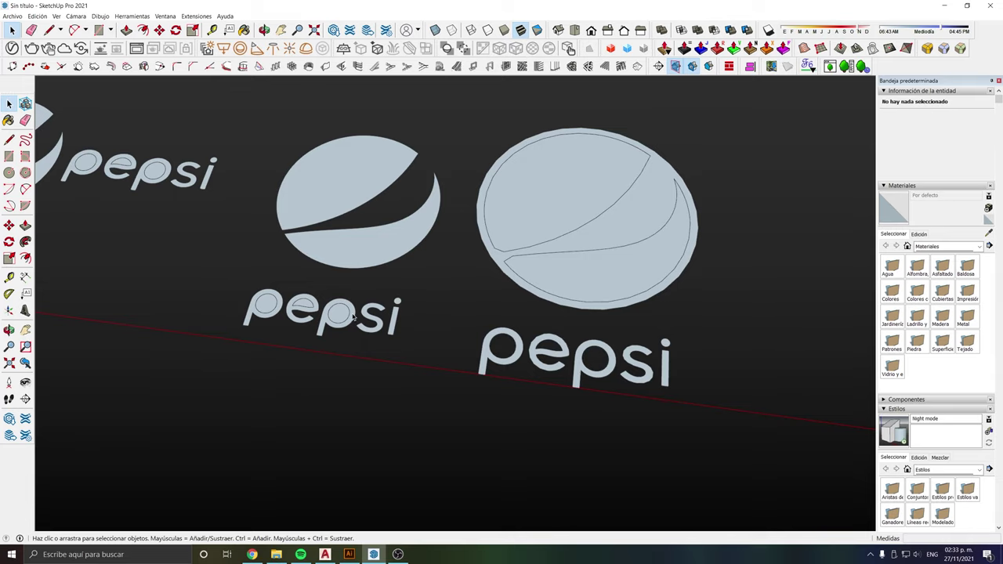
scroll(108, 191, up, 2)
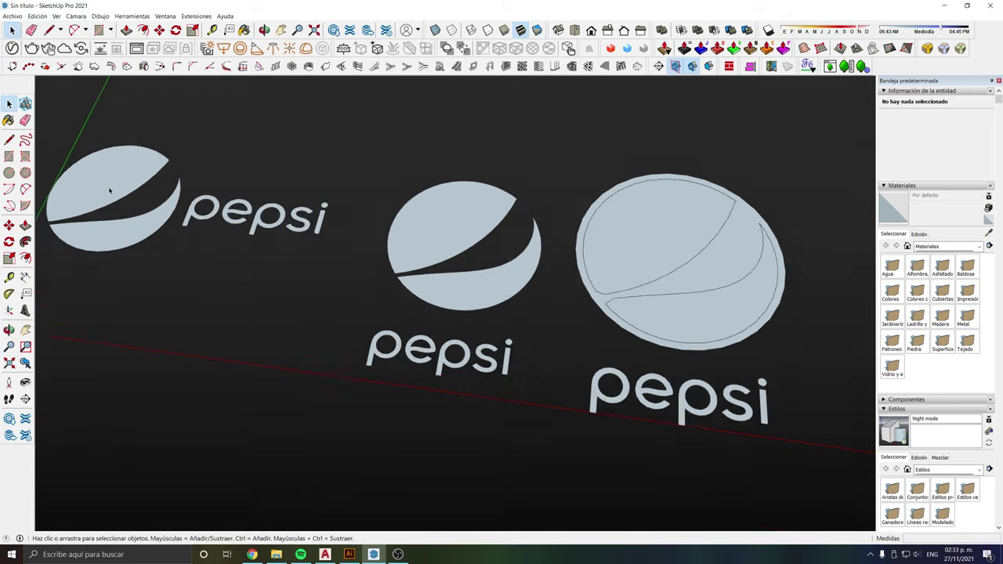
scroll(136, 204, up, 3)
scroll(209, 199, up, 2)
key(p)
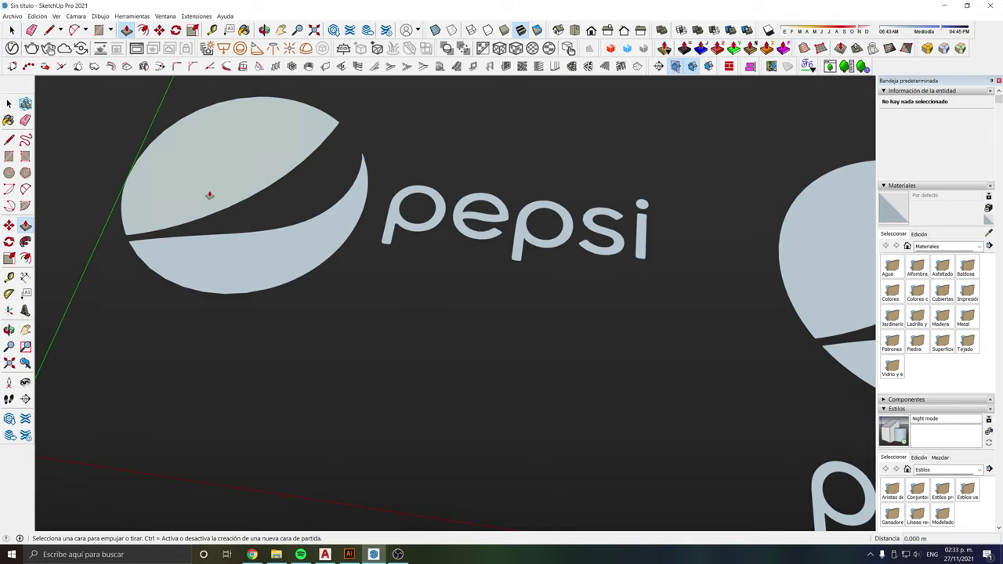
click(209, 196)
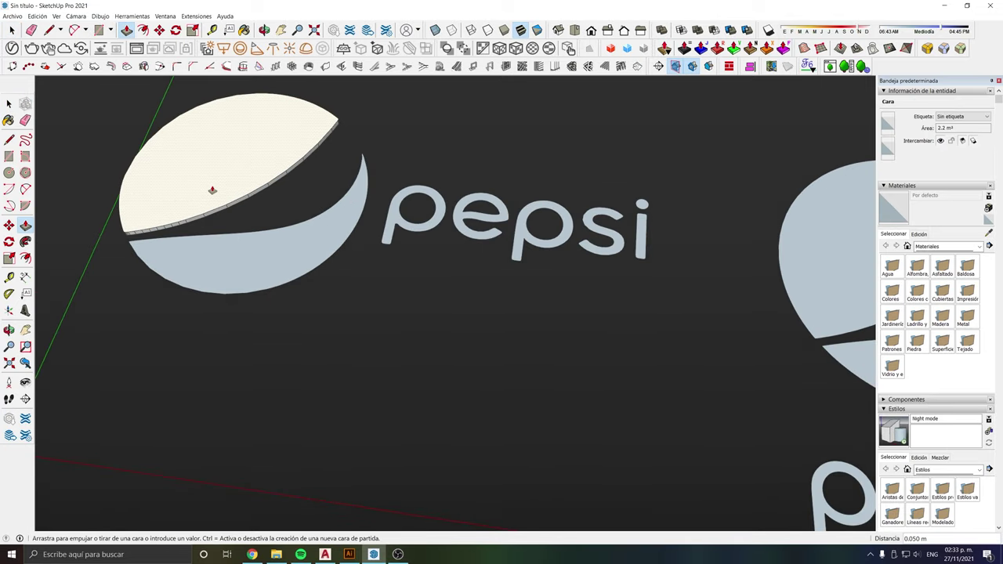
click(211, 190)
scroll(211, 190, down, 2)
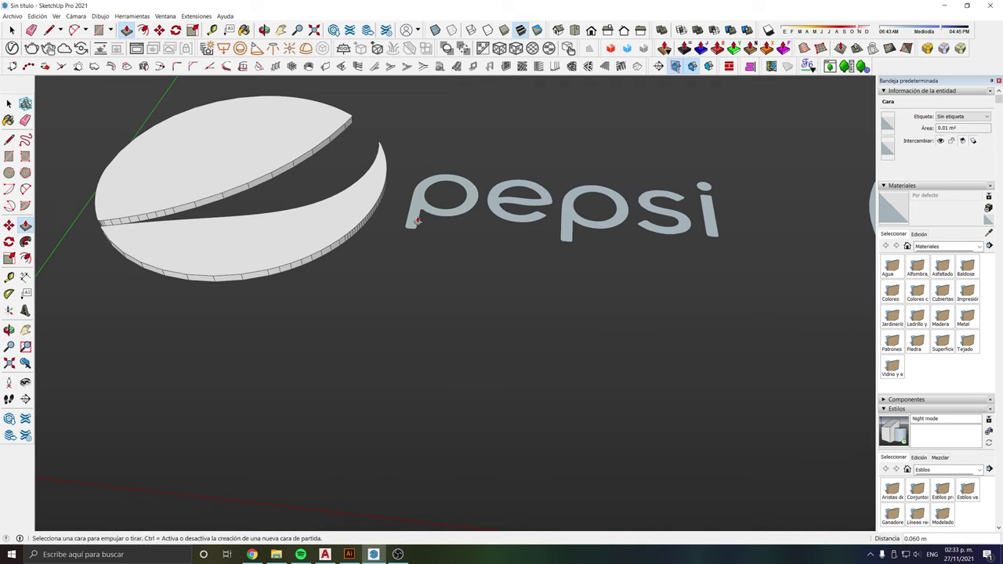
middle_drag(392, 231, 374, 268)
key(space)
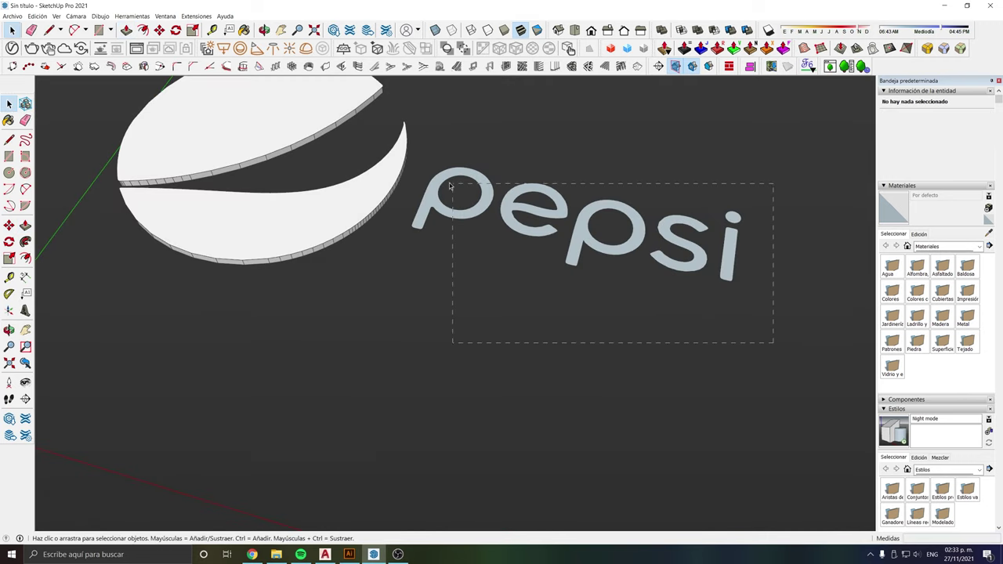
Select all the pepsi letters and thicken them 0.060 m with Joint Push Pull.
drag(451, 186, 422, 156)
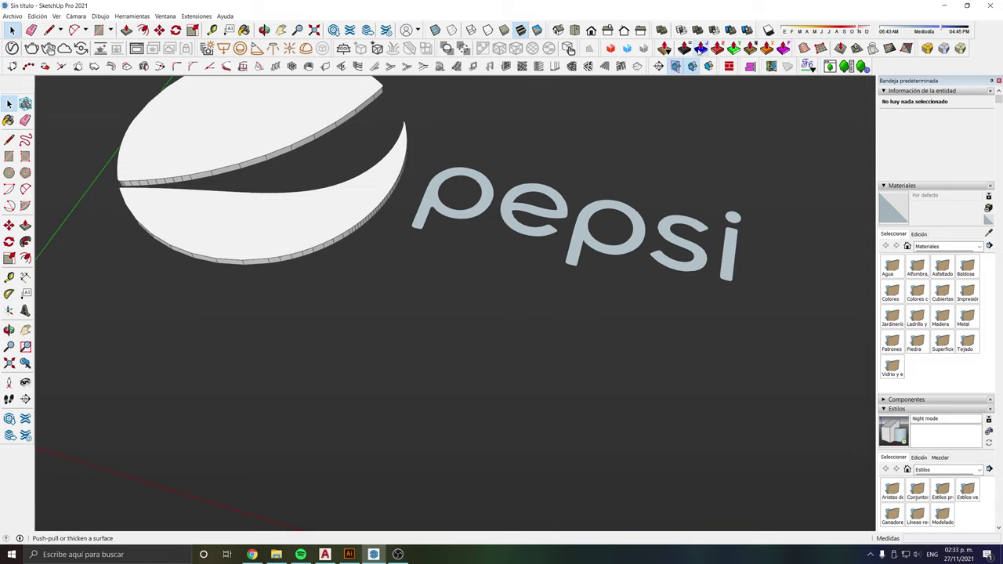
drag(761, 319, 528, 189)
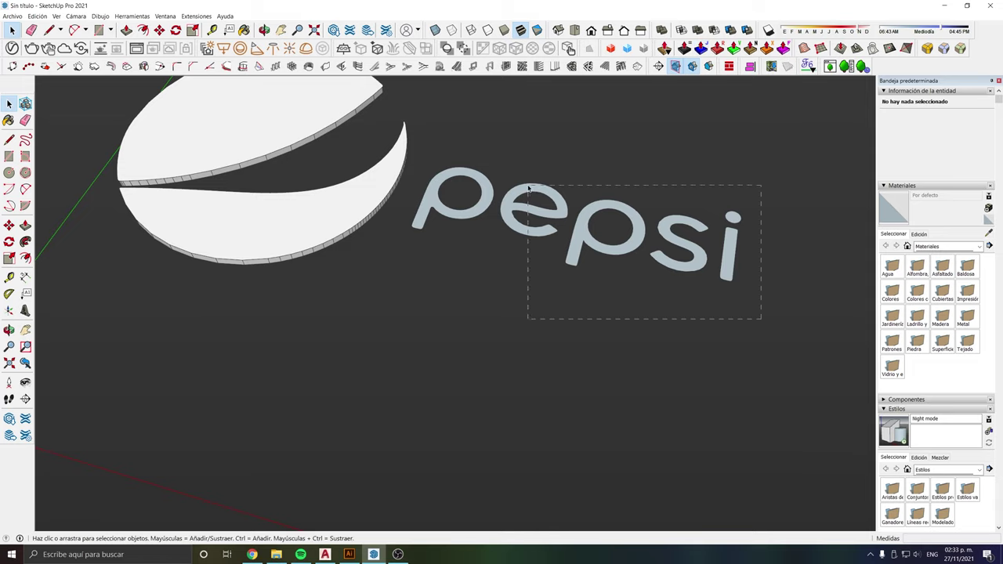
drag(412, 158, 461, 178)
click(701, 48)
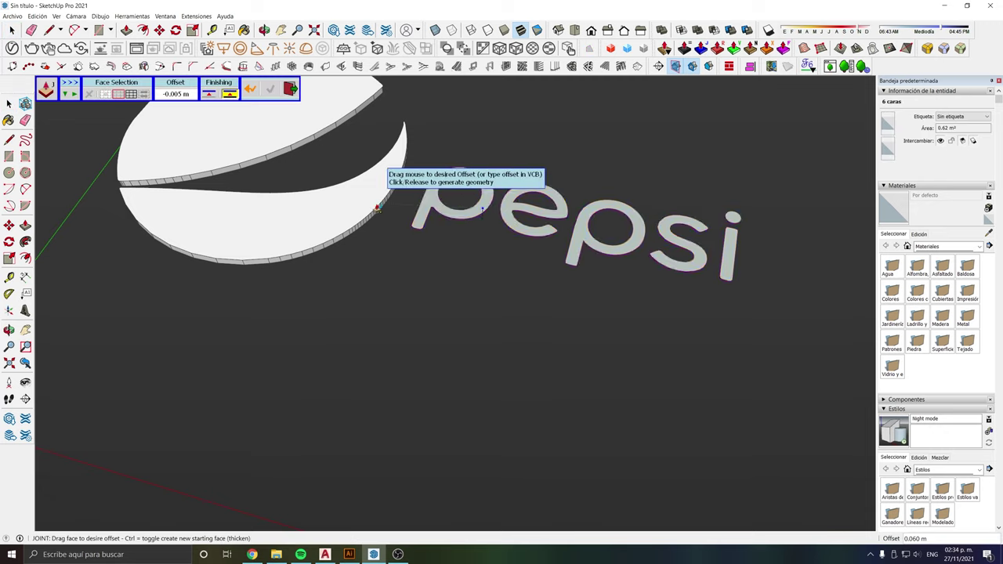
click(441, 270)
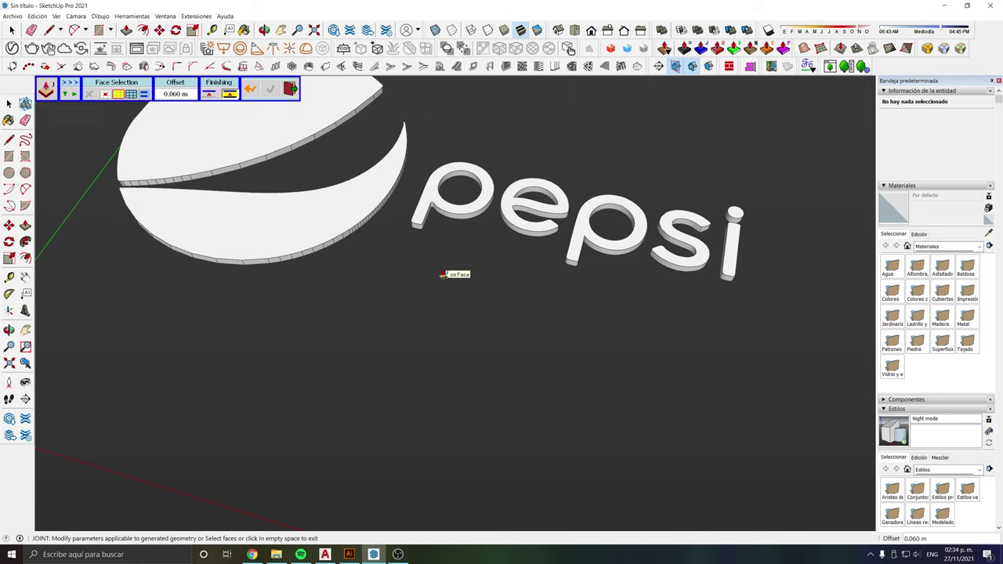
key(space)
scroll(442, 274, down, 2)
Make the raised left logo's geometry into a group.
drag(634, 351, 354, 186)
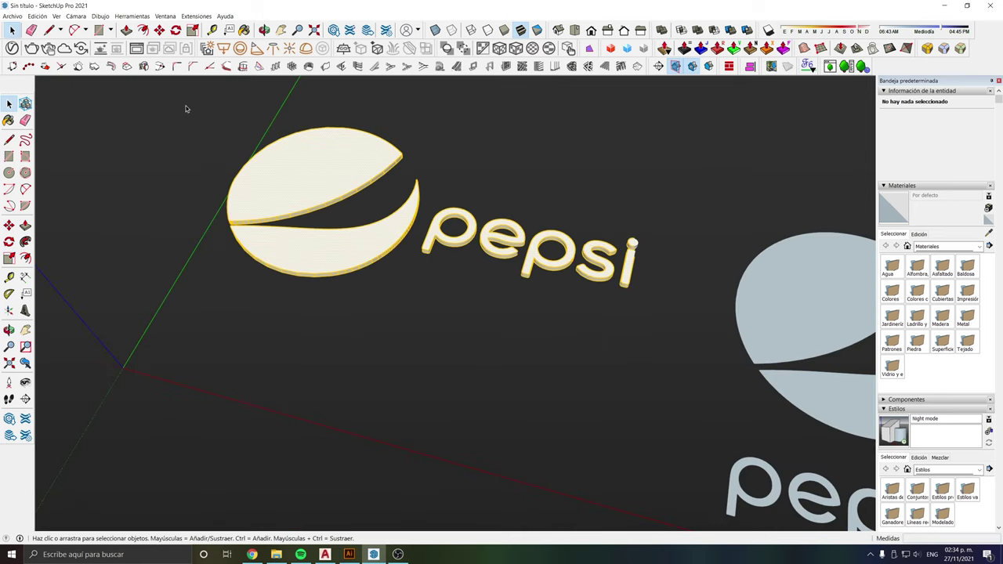
drag(632, 350, 315, 161)
key(ctrl+g)
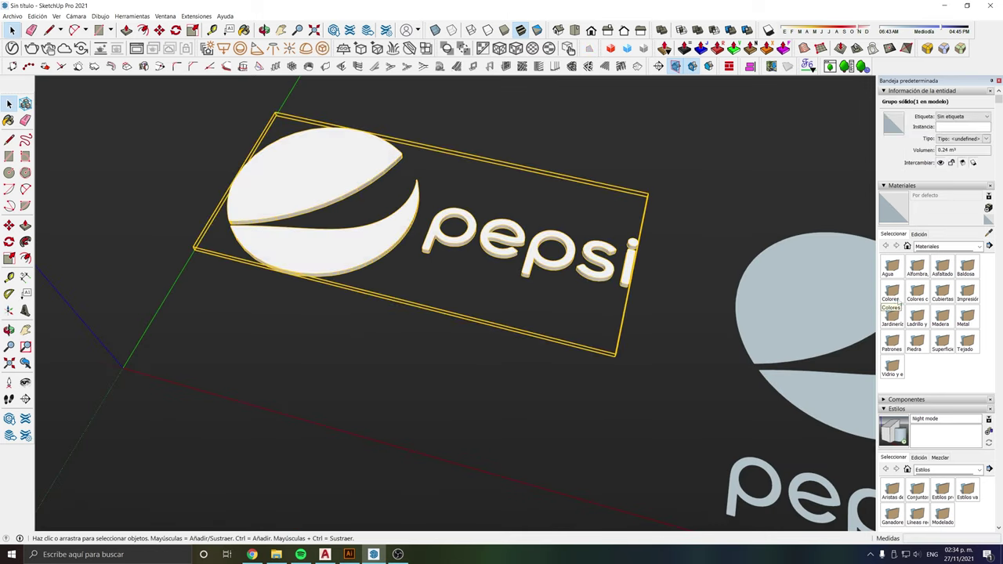
Inside the group, paint the globe's top half red and bottom half blue from Colores.
click(897, 299)
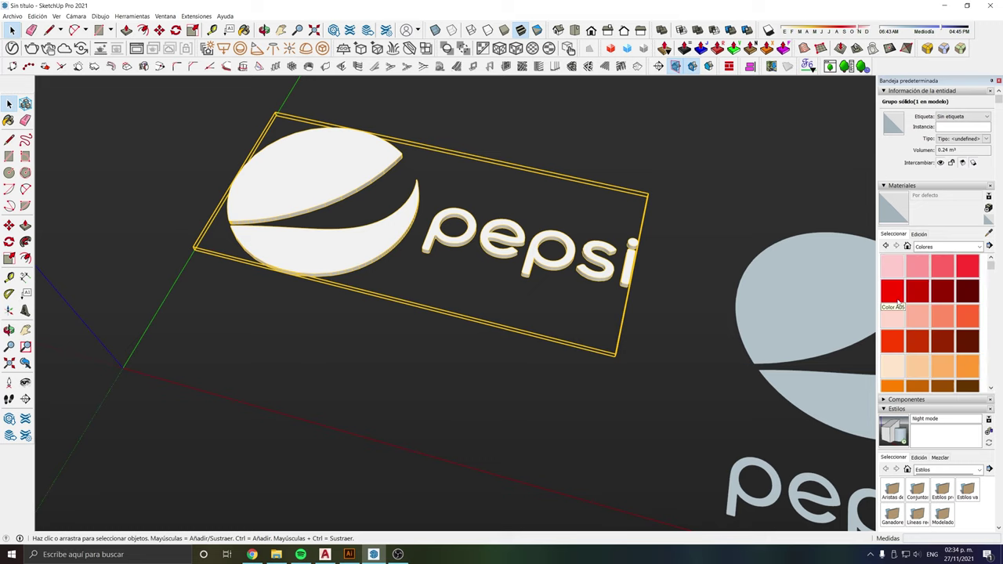
double_click(307, 191)
triple_click(307, 191)
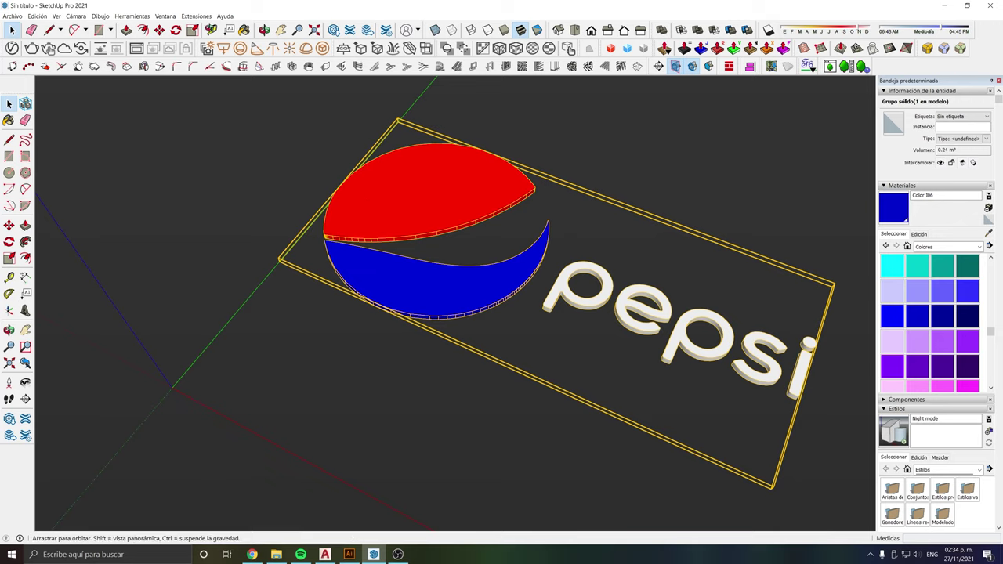
middle_drag(368, 204, 396, 222)
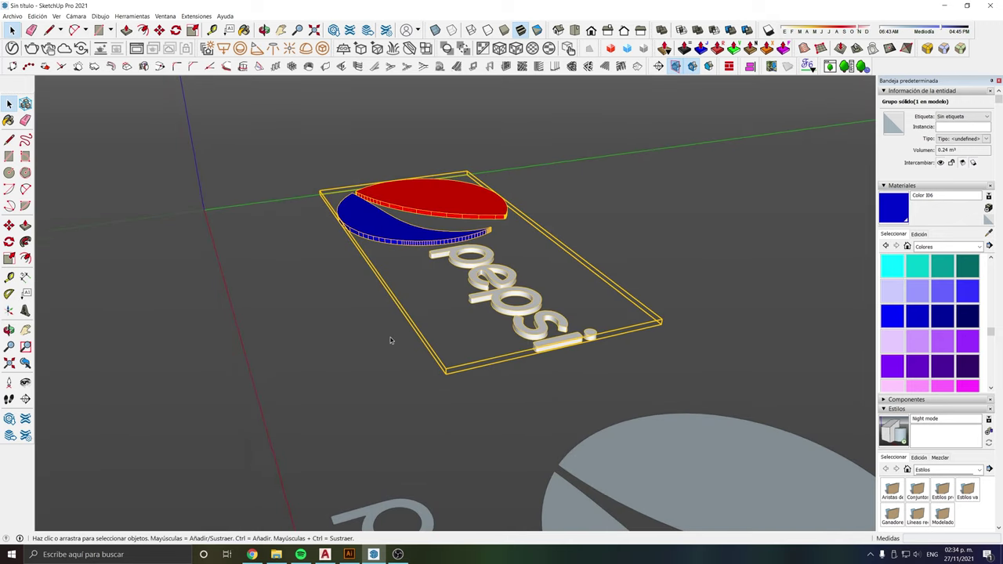
scroll(990, 363, down, 2)
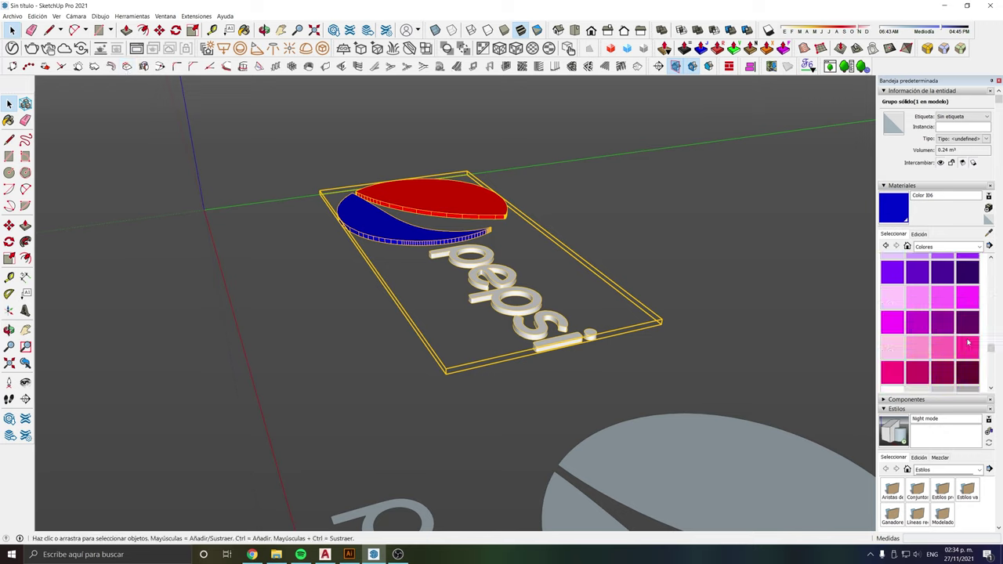
scroll(990, 363, up, 3)
scroll(989, 363, up, 4)
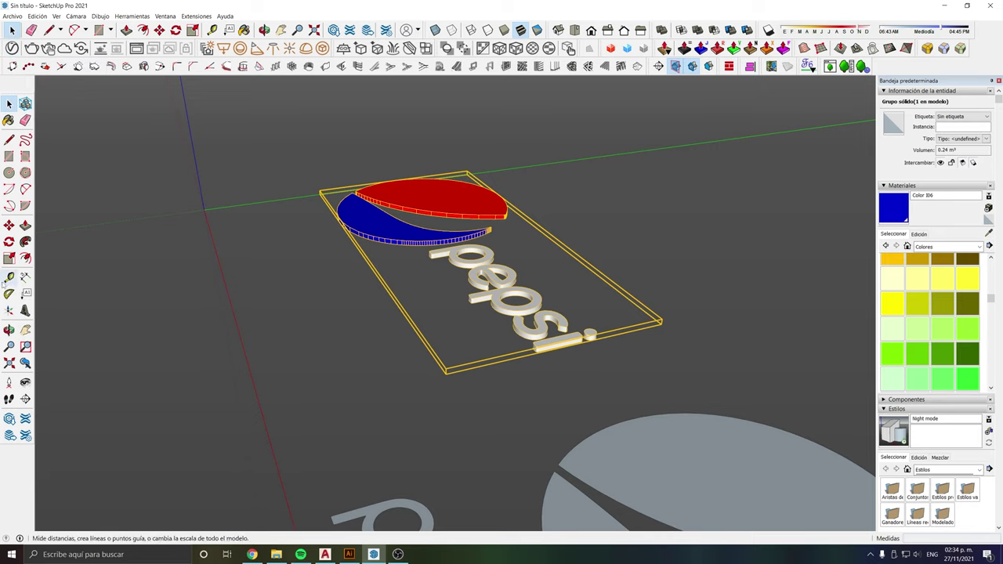
click(8, 242)
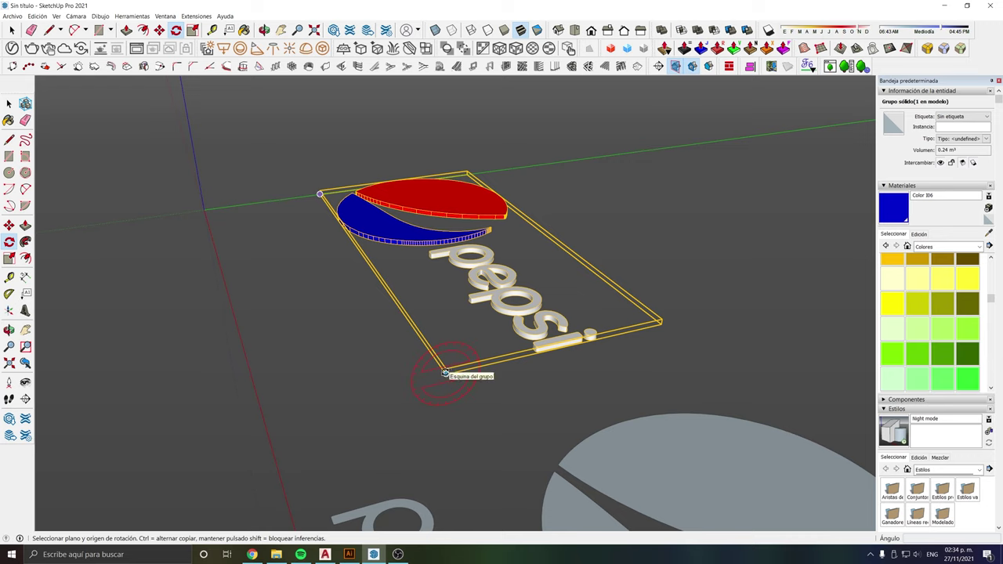
Rotate the logo group 90° about its corner edge so it stands upright.
click(444, 374)
click(462, 369)
click(444, 342)
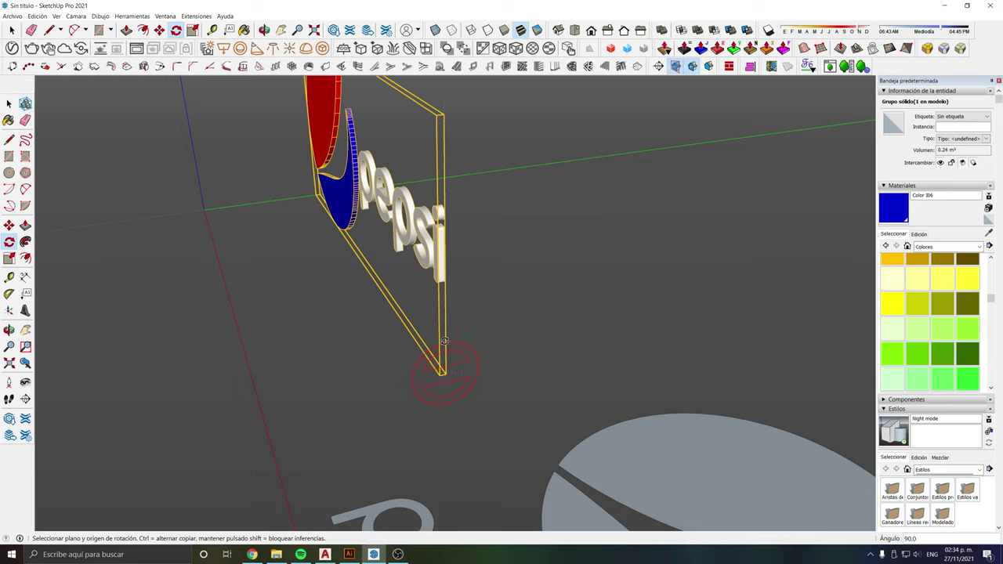
middle_drag(445, 342, 501, 330)
Draw a rectangle behind the logo and pull it 2.53 m into a white box.
key(r)
click(500, 324)
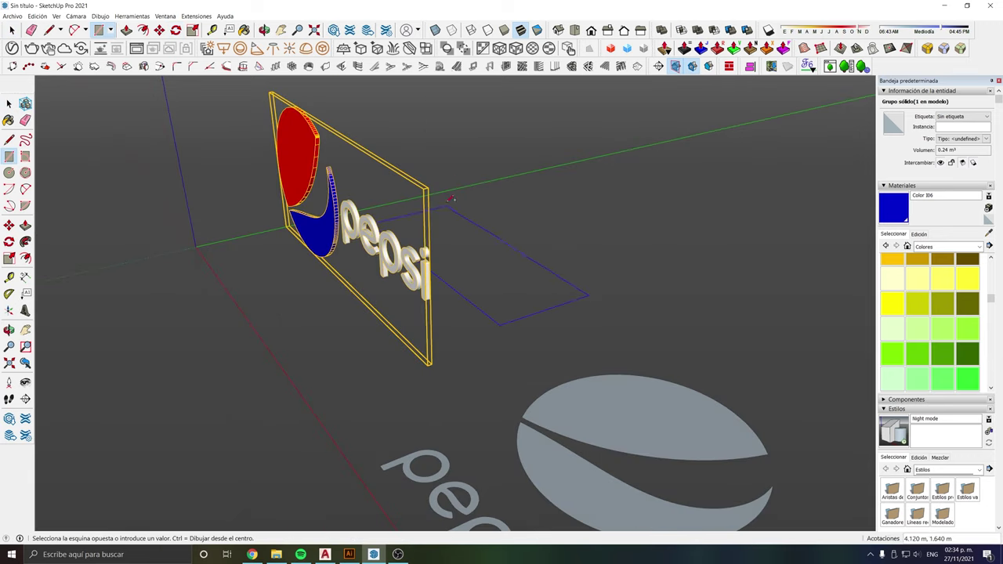
click(453, 199)
key(p)
drag(470, 176, 493, 85)
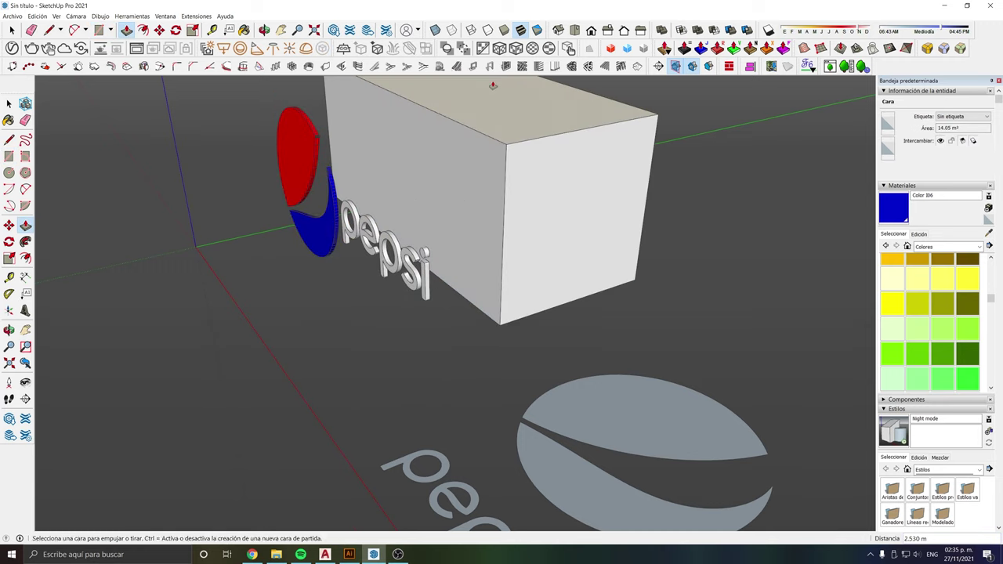
mouse_move(493, 85)
middle_down()
mouse_move(314, 286)
mouse_move(495, 235)
mouse_move(488, 287)
mouse_move(441, 417)
middle_up()
key(space)
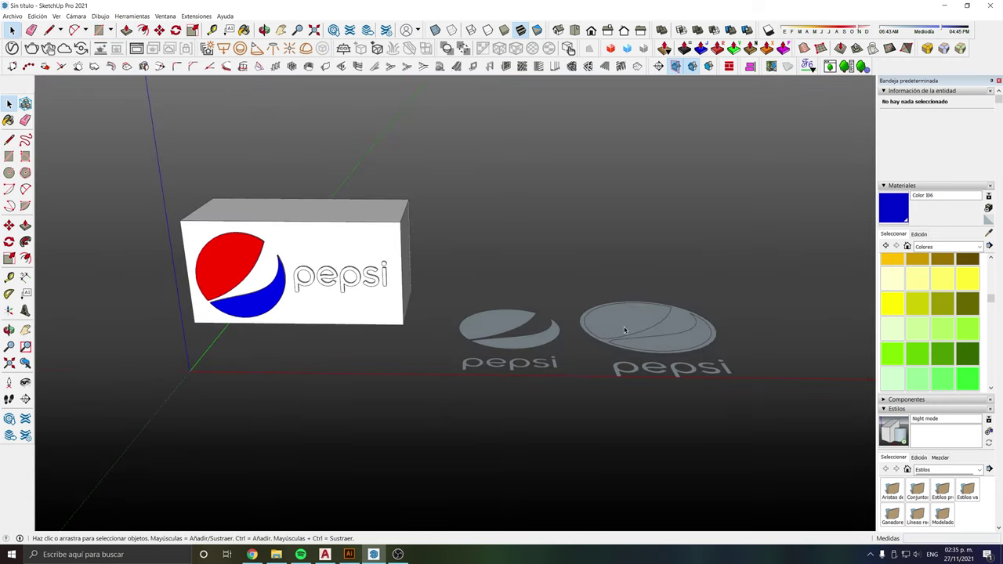
scroll(325, 274, up, 10)
Draw three small standoff circles on the first p.
scroll(354, 280, up, 3)
key(c)
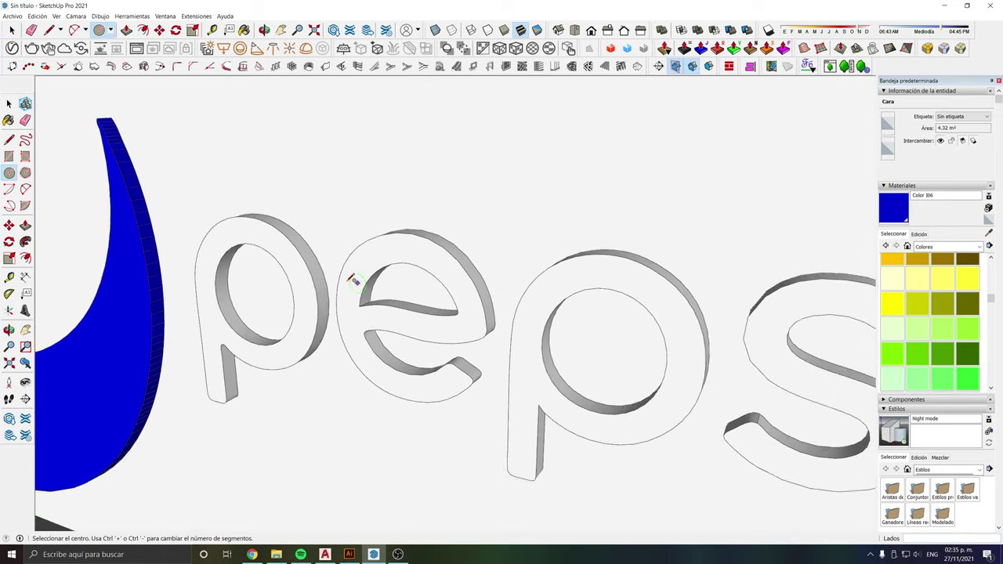
scroll(300, 284, up, 1)
click(298, 282)
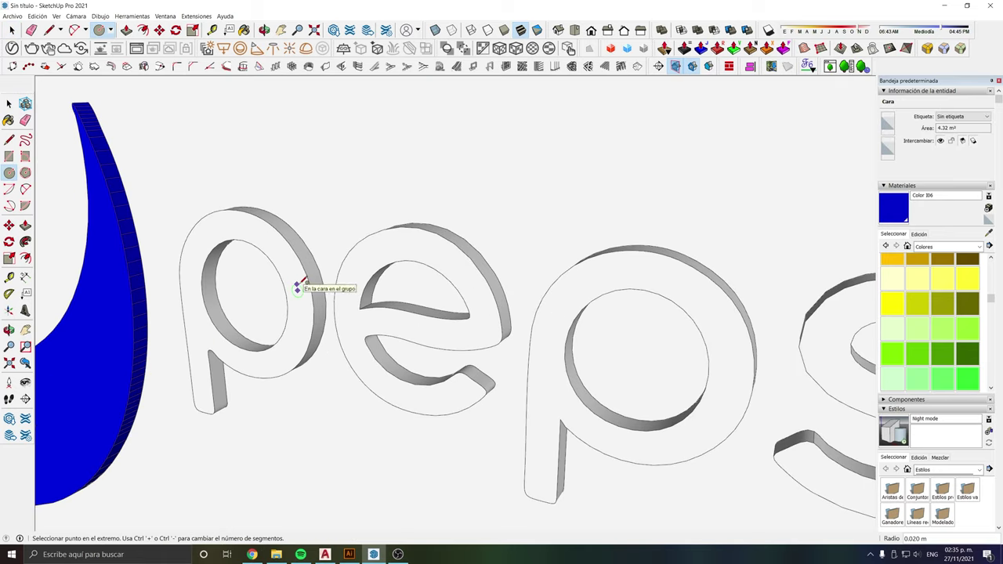
click(300, 282)
click(215, 226)
text(3)
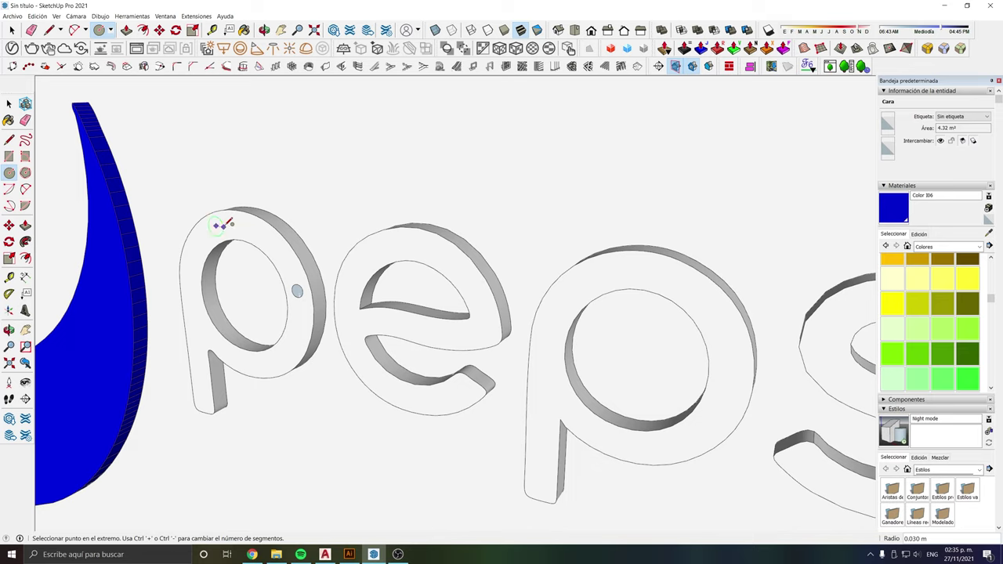
click(223, 225)
click(197, 329)
click(206, 322)
key(space)
middle_drag(196, 331, 289, 288)
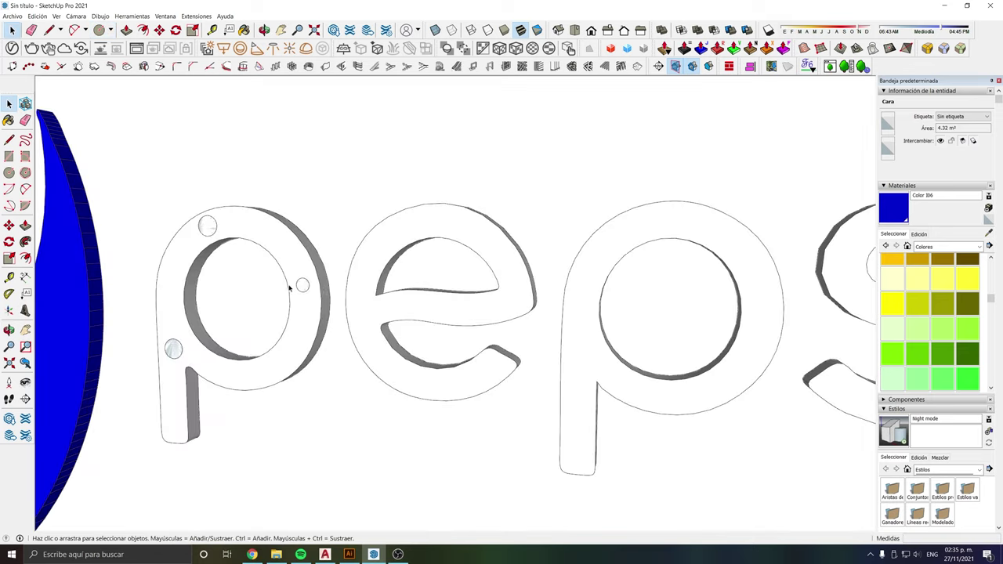
scroll(289, 288, down, 3)
scroll(382, 293, up, 3)
Inside the letter group, draw one small circle on the e and two on the second p.
double_click(382, 293)
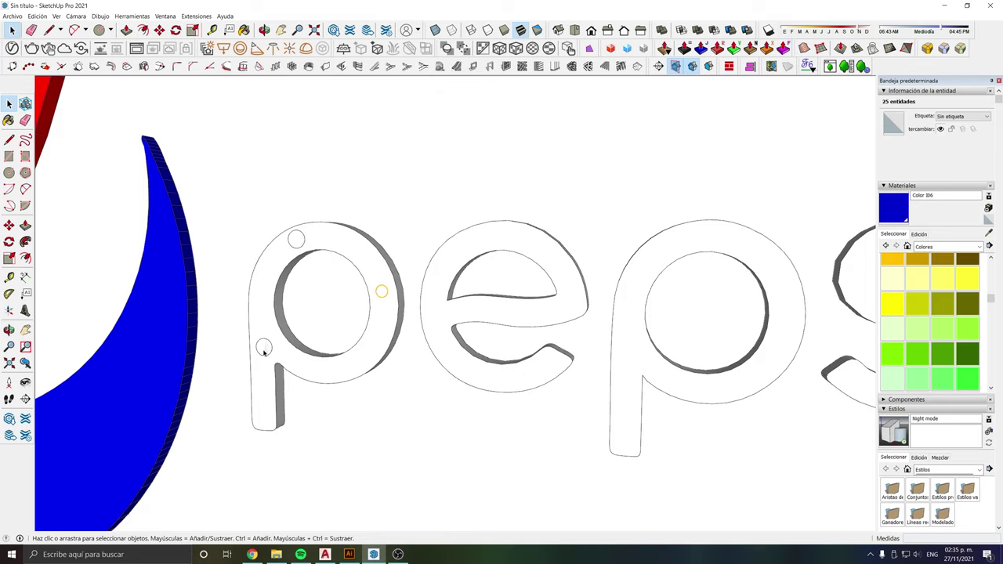
click(298, 240)
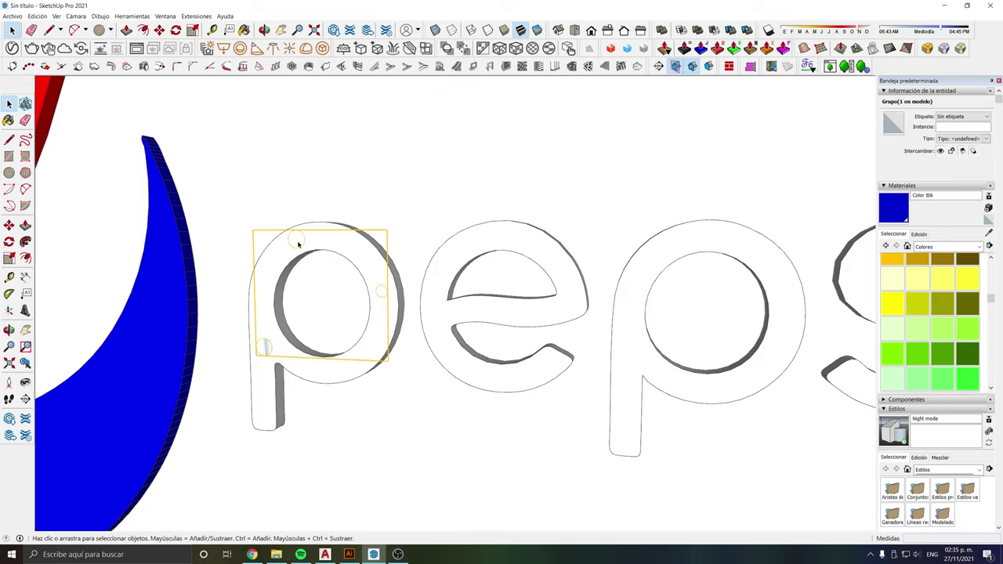
double_click(298, 240)
key(c)
click(507, 235)
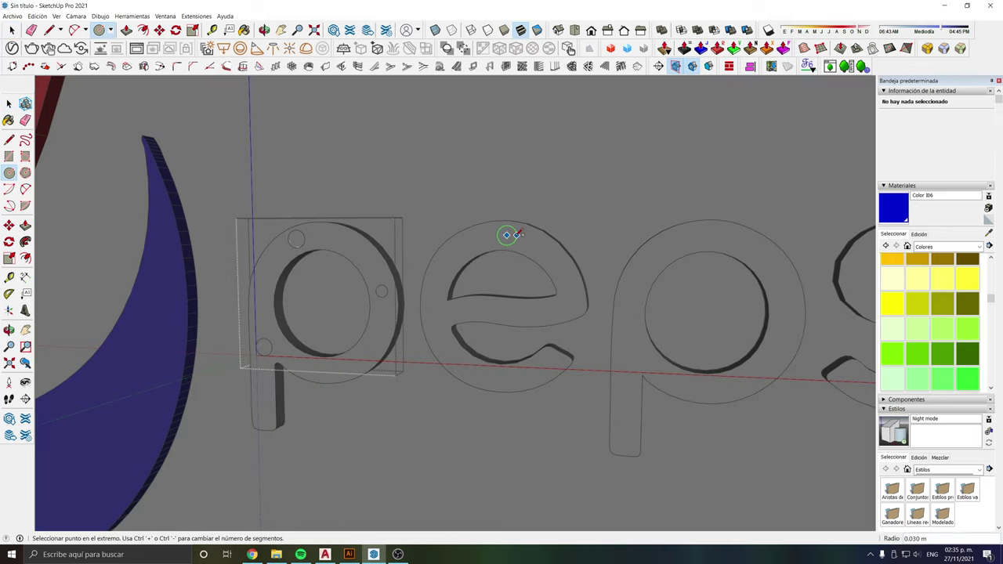
click(516, 235)
click(632, 334)
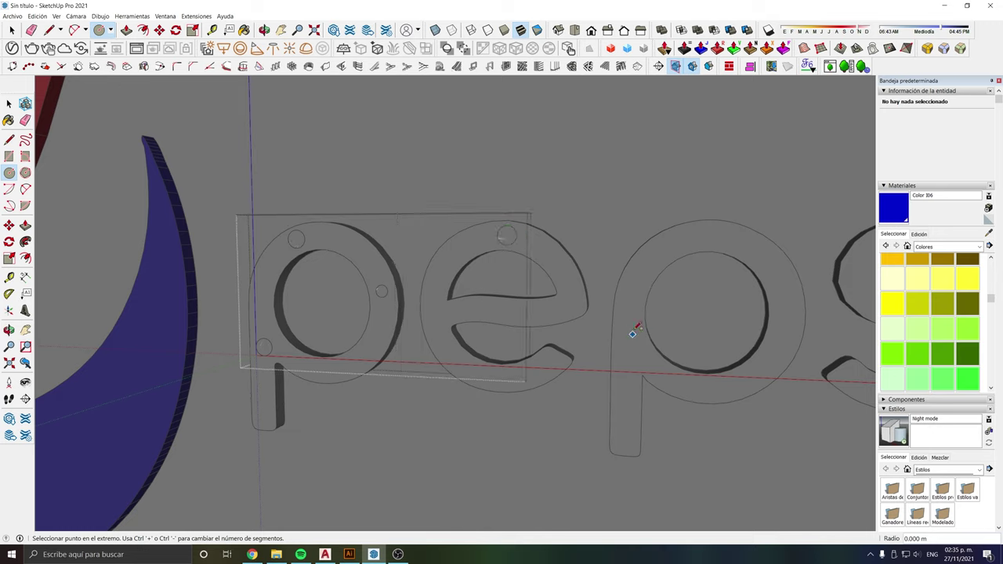
click(633, 341)
click(787, 310)
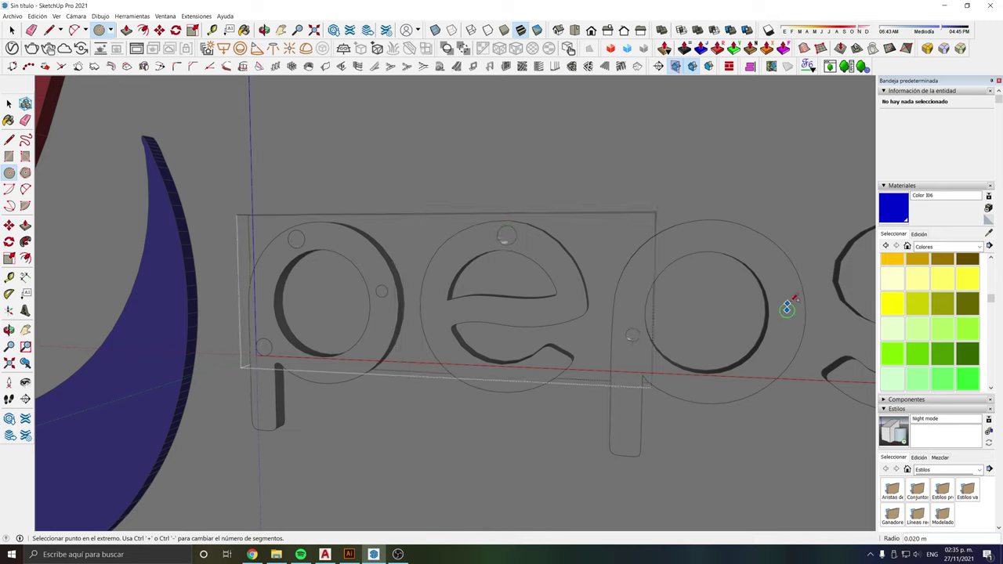
click(793, 304)
key(space)
Extrude all the small circles 0.042 m into short cylindrical standoffs.
key(ctrl+a)
click(499, 48)
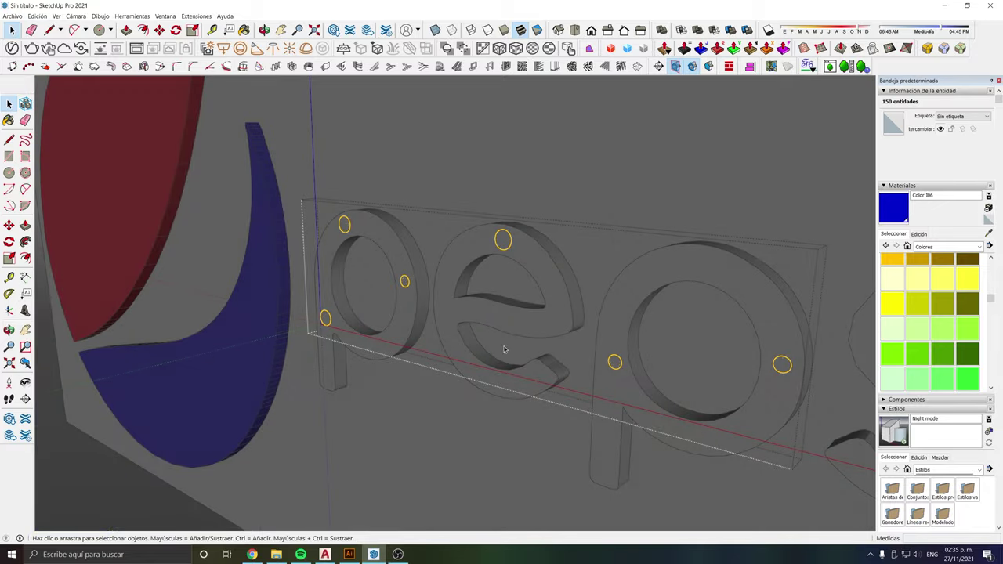
middle_drag(596, 259, 503, 244)
double_click(502, 244)
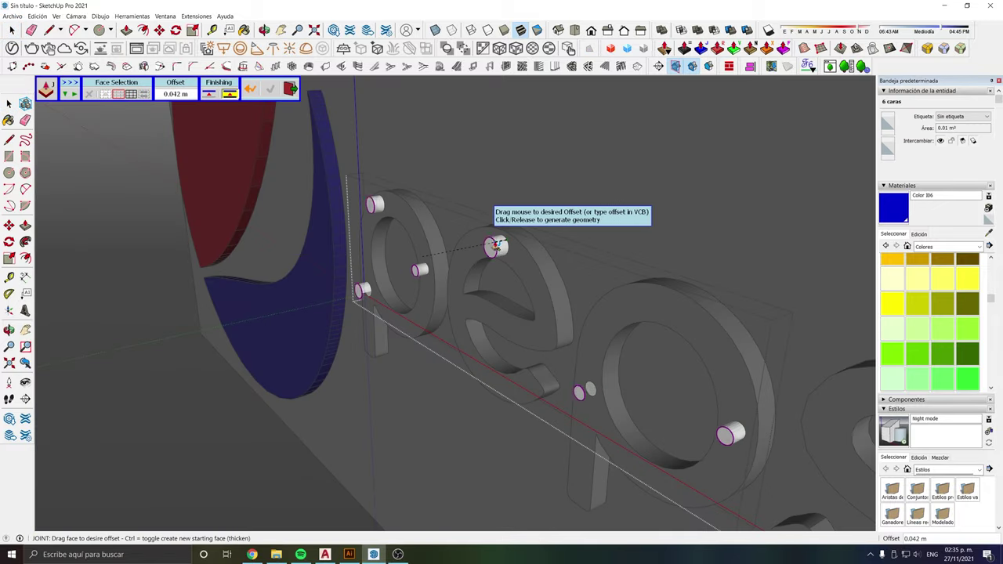
key(space)
click(473, 248)
scroll(473, 247, down, 3)
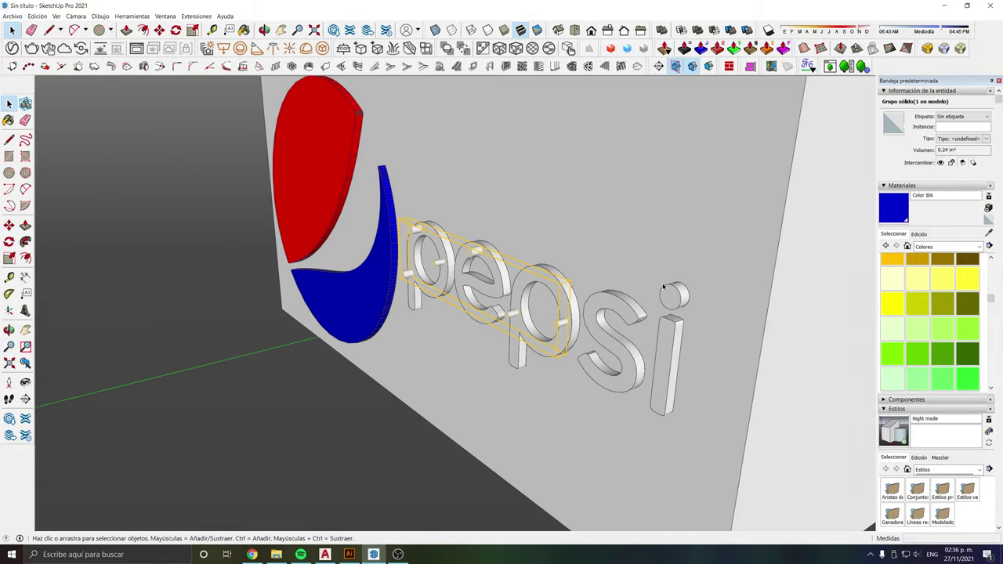
Move the selected letter group 0.032 m out from the box front.
middle_drag(394, 232, 356, 257)
click(356, 258)
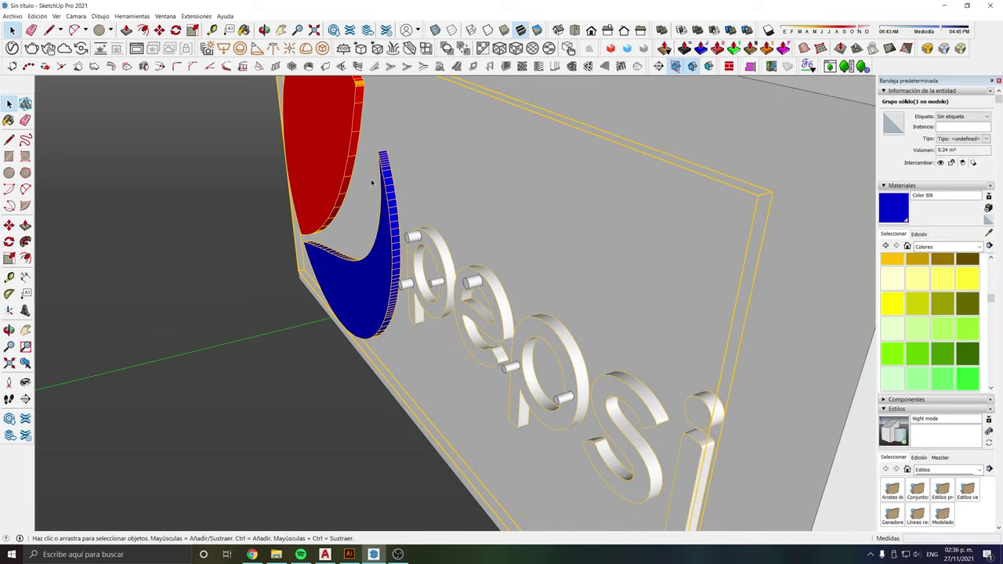
scroll(439, 246, up, 3)
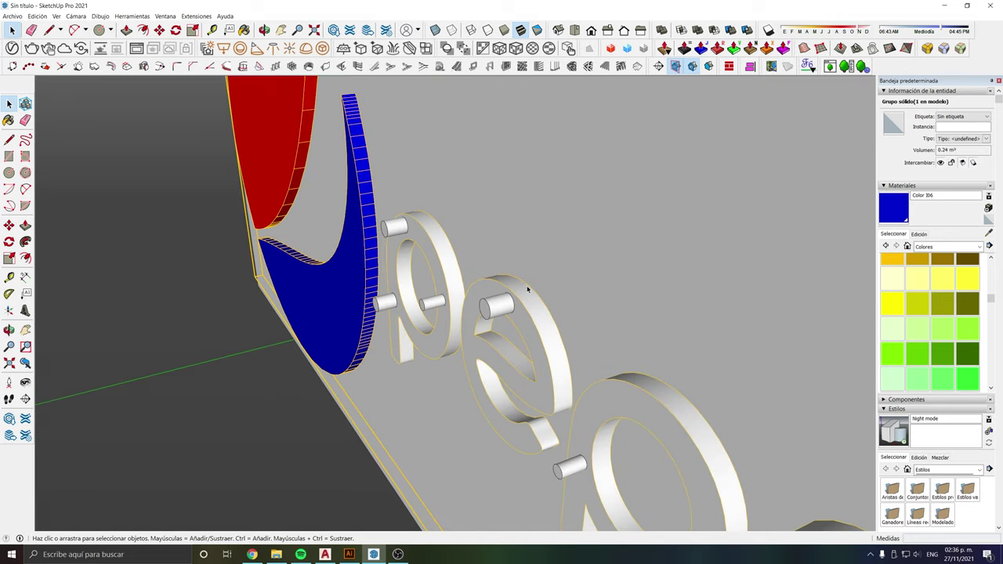
key(m)
click(529, 290)
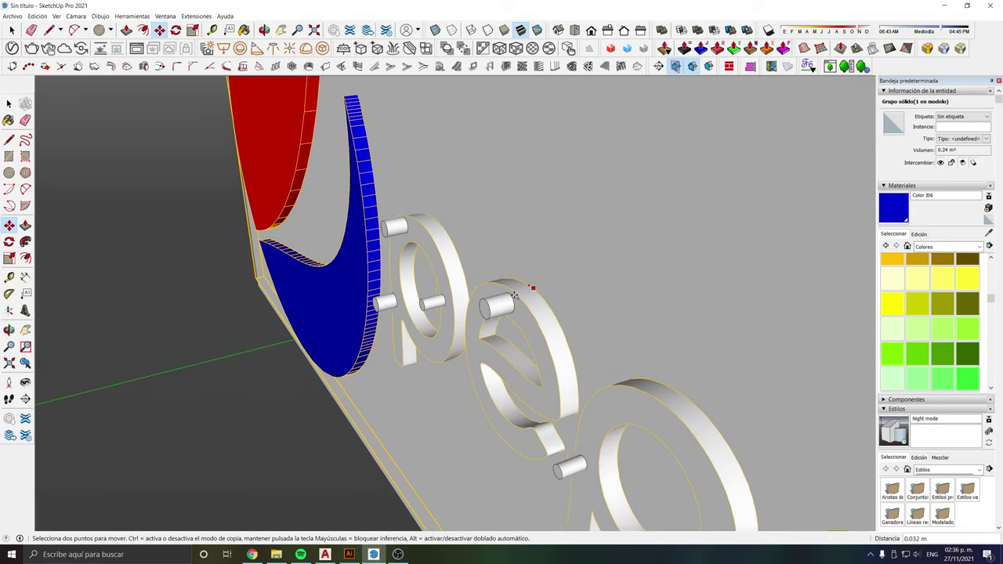
middle_drag(530, 289, 520, 315)
click(470, 316)
key(space)
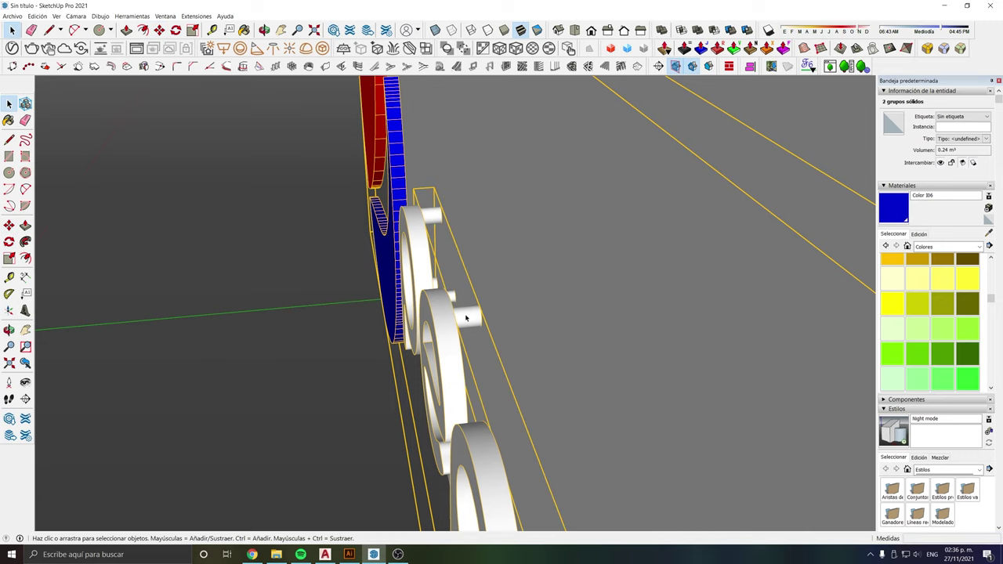
Move the two selected groups 0.060 m and combine them with Crear grupo.
key(m)
click(476, 309)
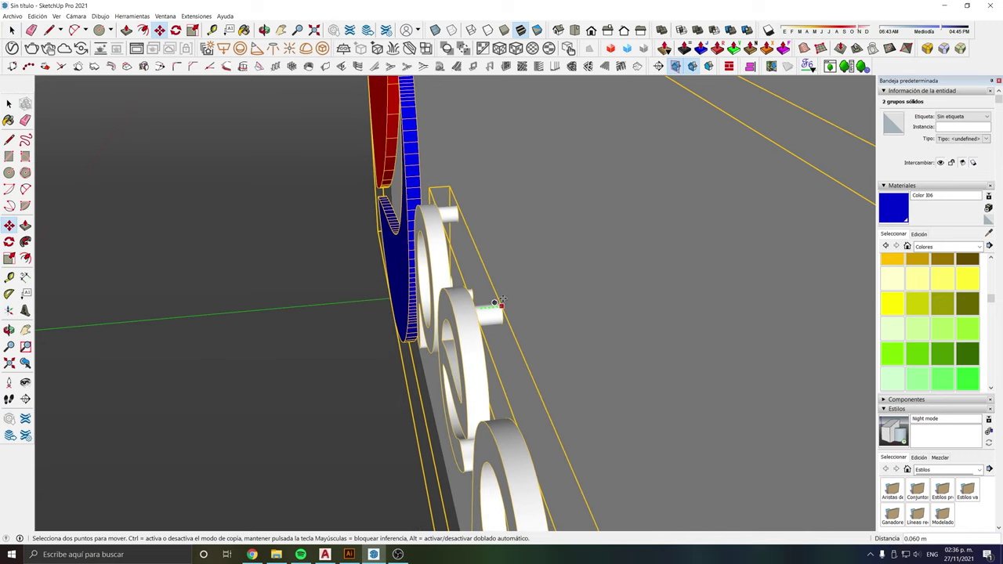
click(496, 302)
middle_drag(496, 301, 481, 312)
key(space)
right_click(481, 312)
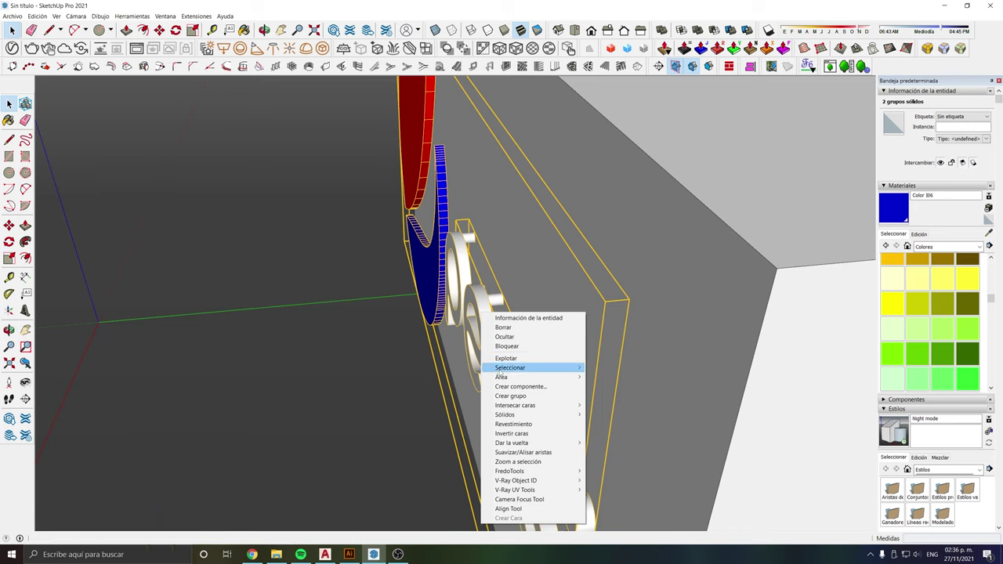
click(511, 396)
mouse_move(385, 405)
middle_down()
mouse_move(348, 265)
mouse_move(655, 154)
middle_up()
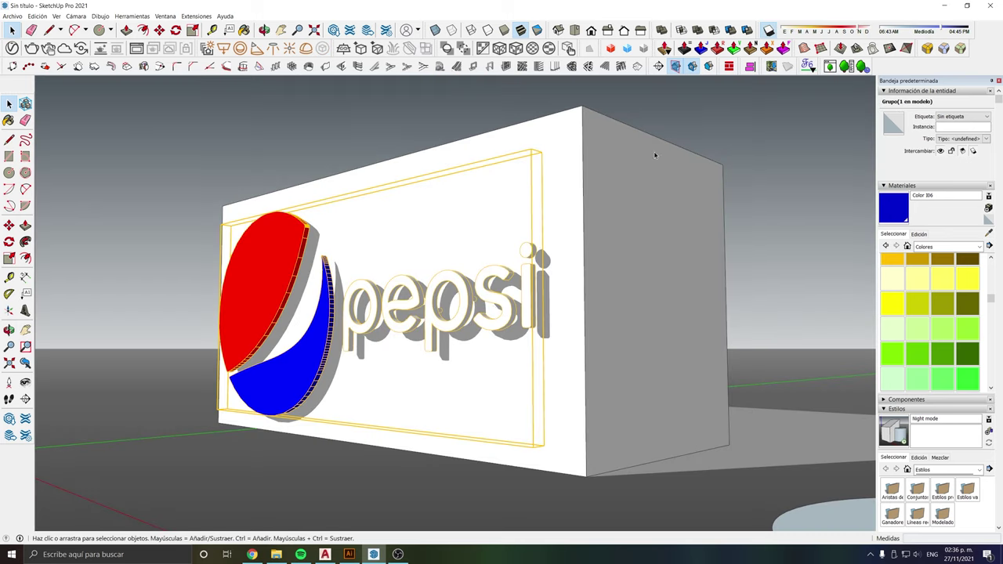
click(154, 400)
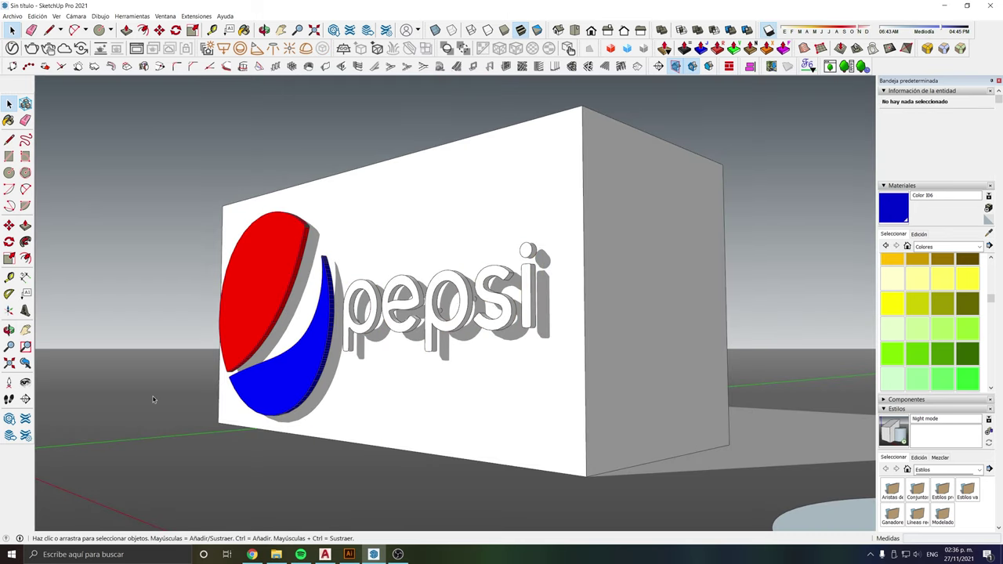
middle_drag(153, 400, 331, 406)
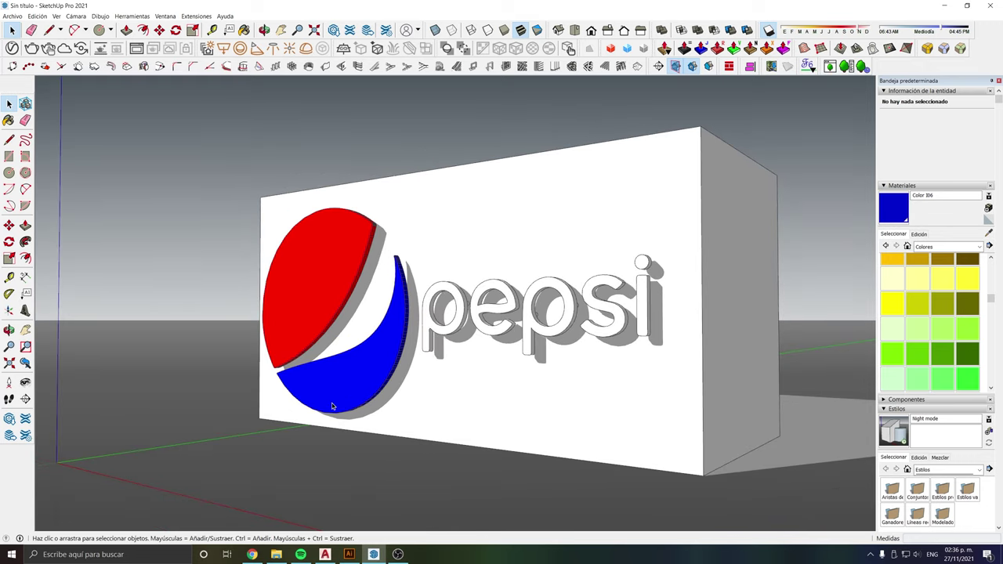
scroll(628, 426, up, 1)
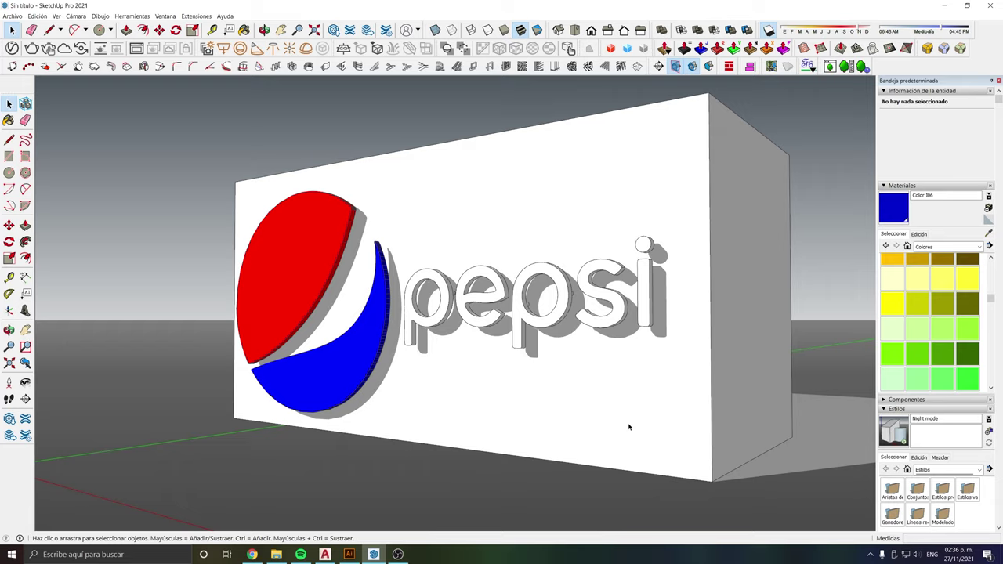
click(522, 334)
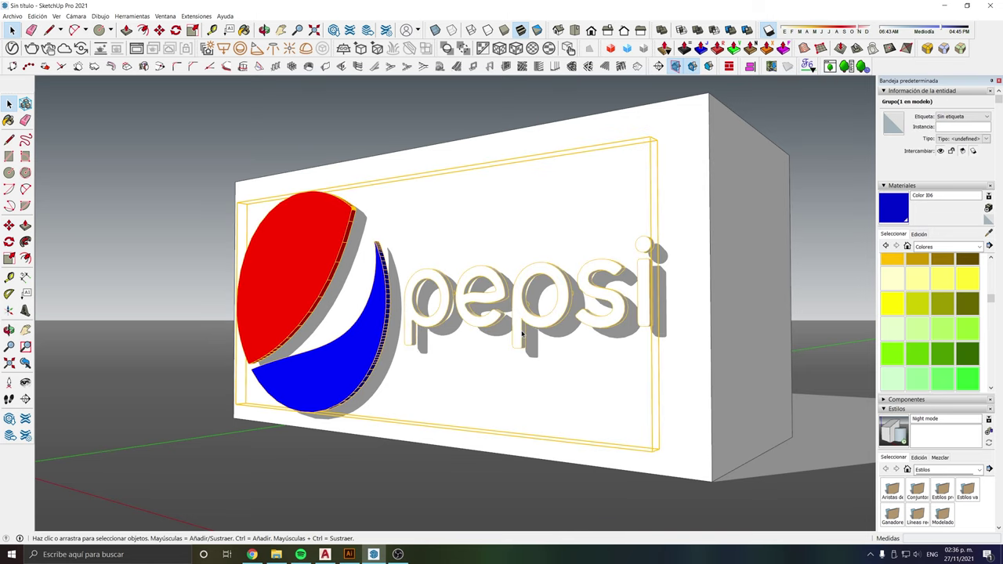